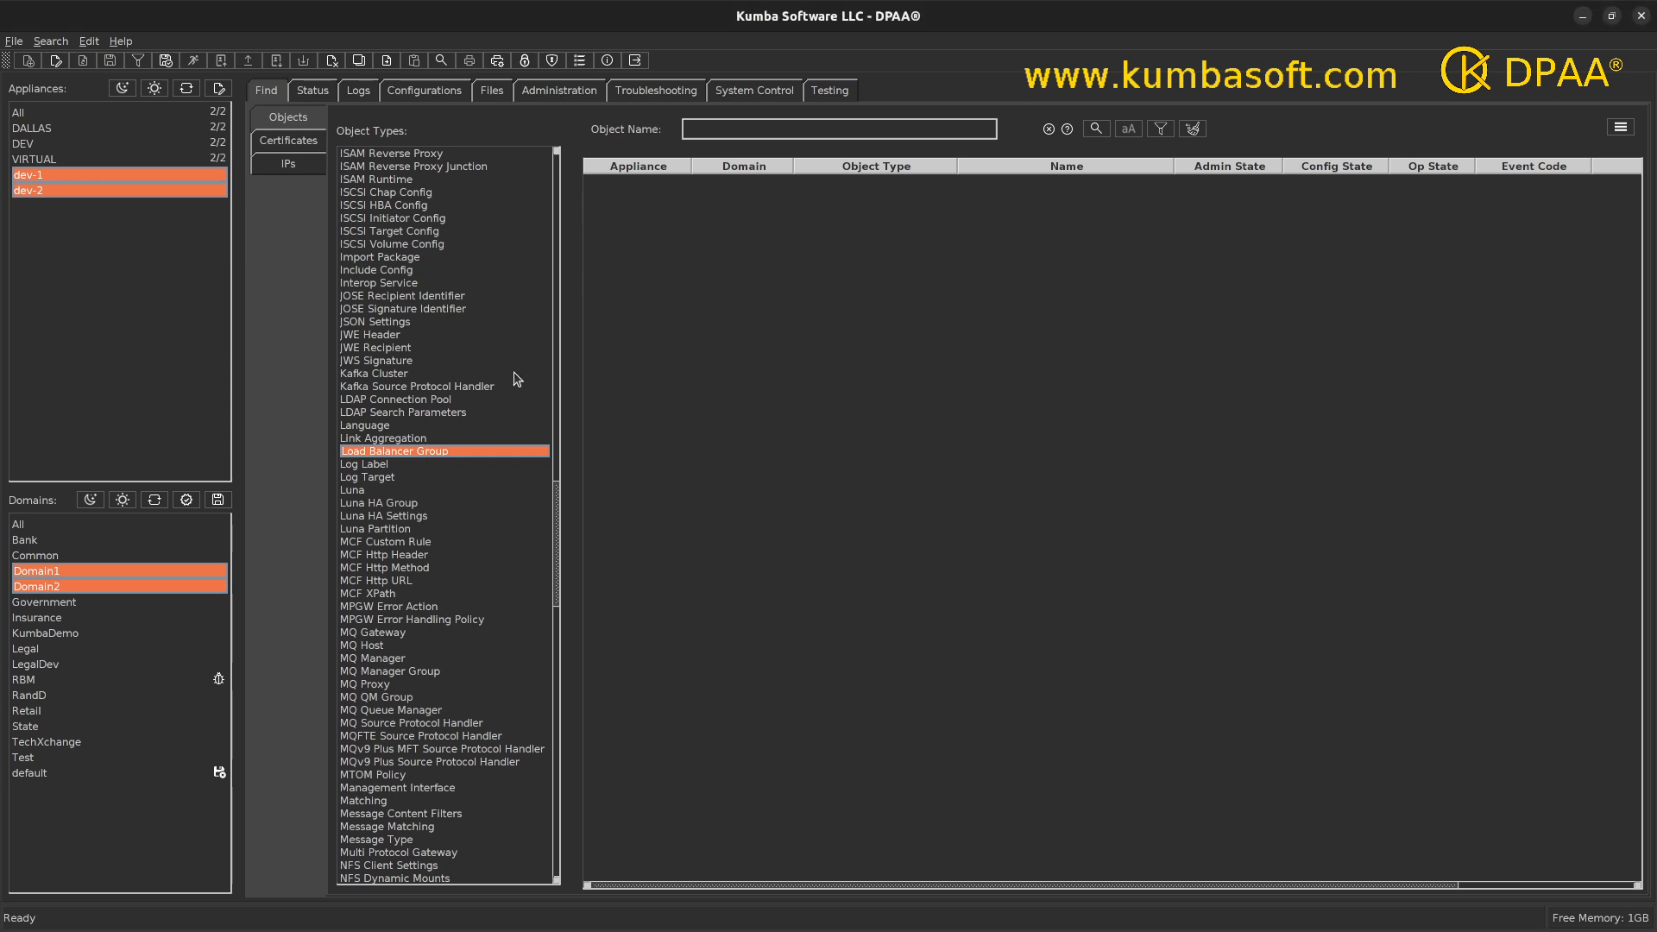
# Step: Search for load balancer groups in Domain1 and Domain2, and again with the Government and Insurance domains selected
pyautogui.click(1095, 129)
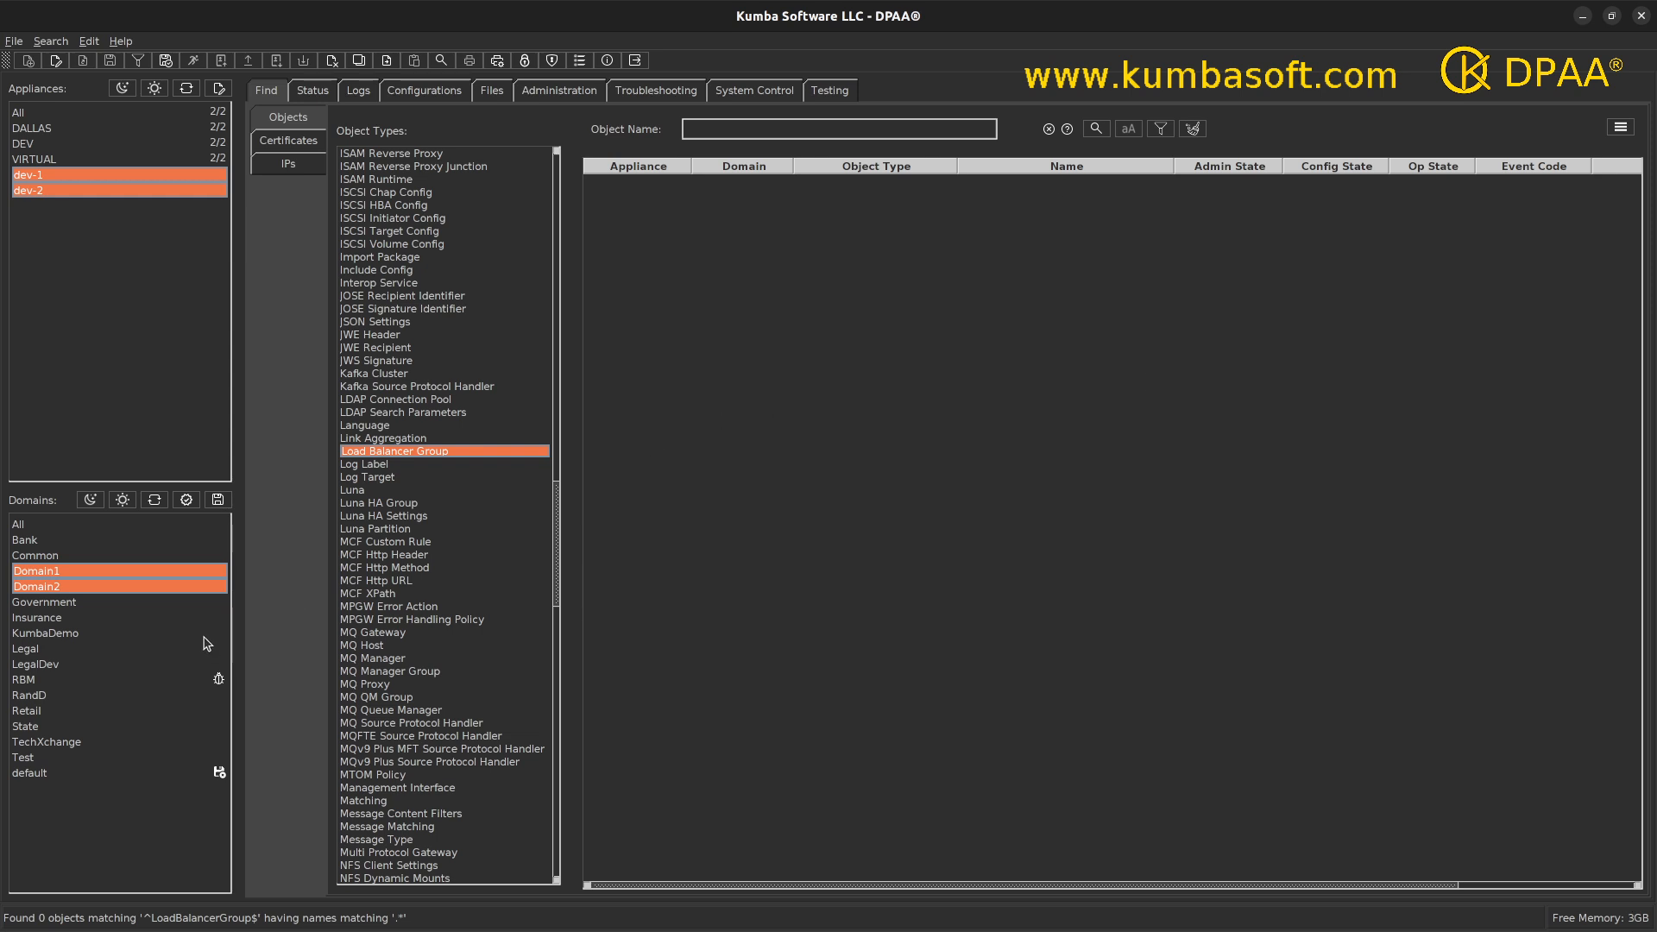
pyautogui.click(53, 607)
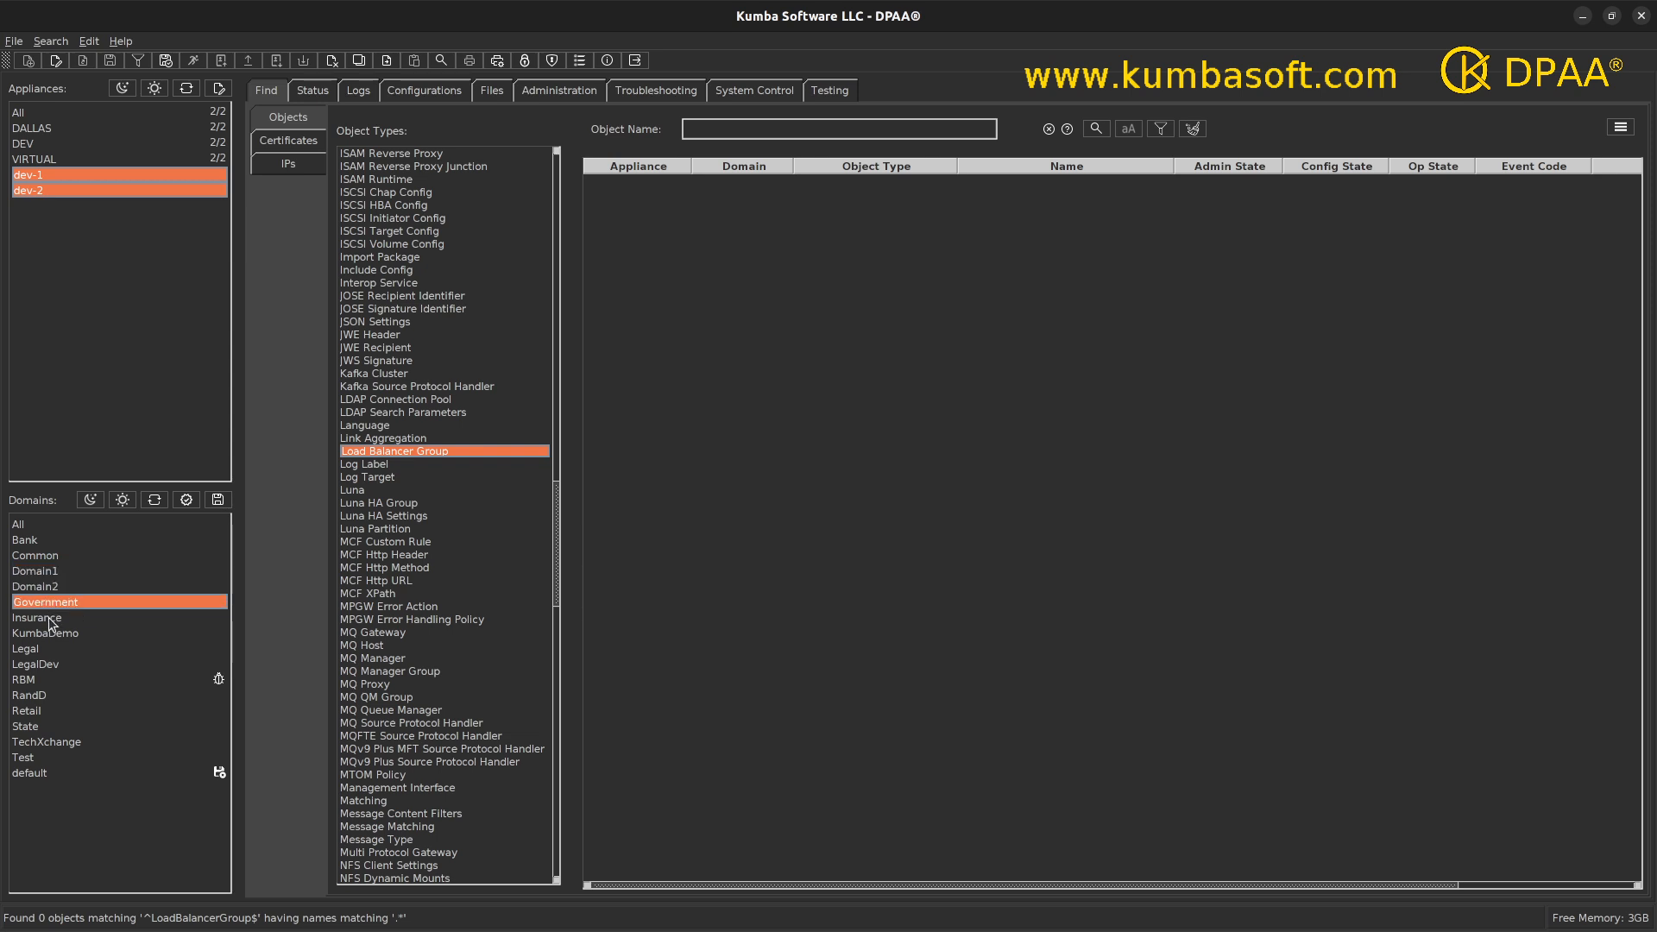
pyautogui.keyDown('shift'); pyautogui.click(48, 618); pyautogui.keyUp('shift')
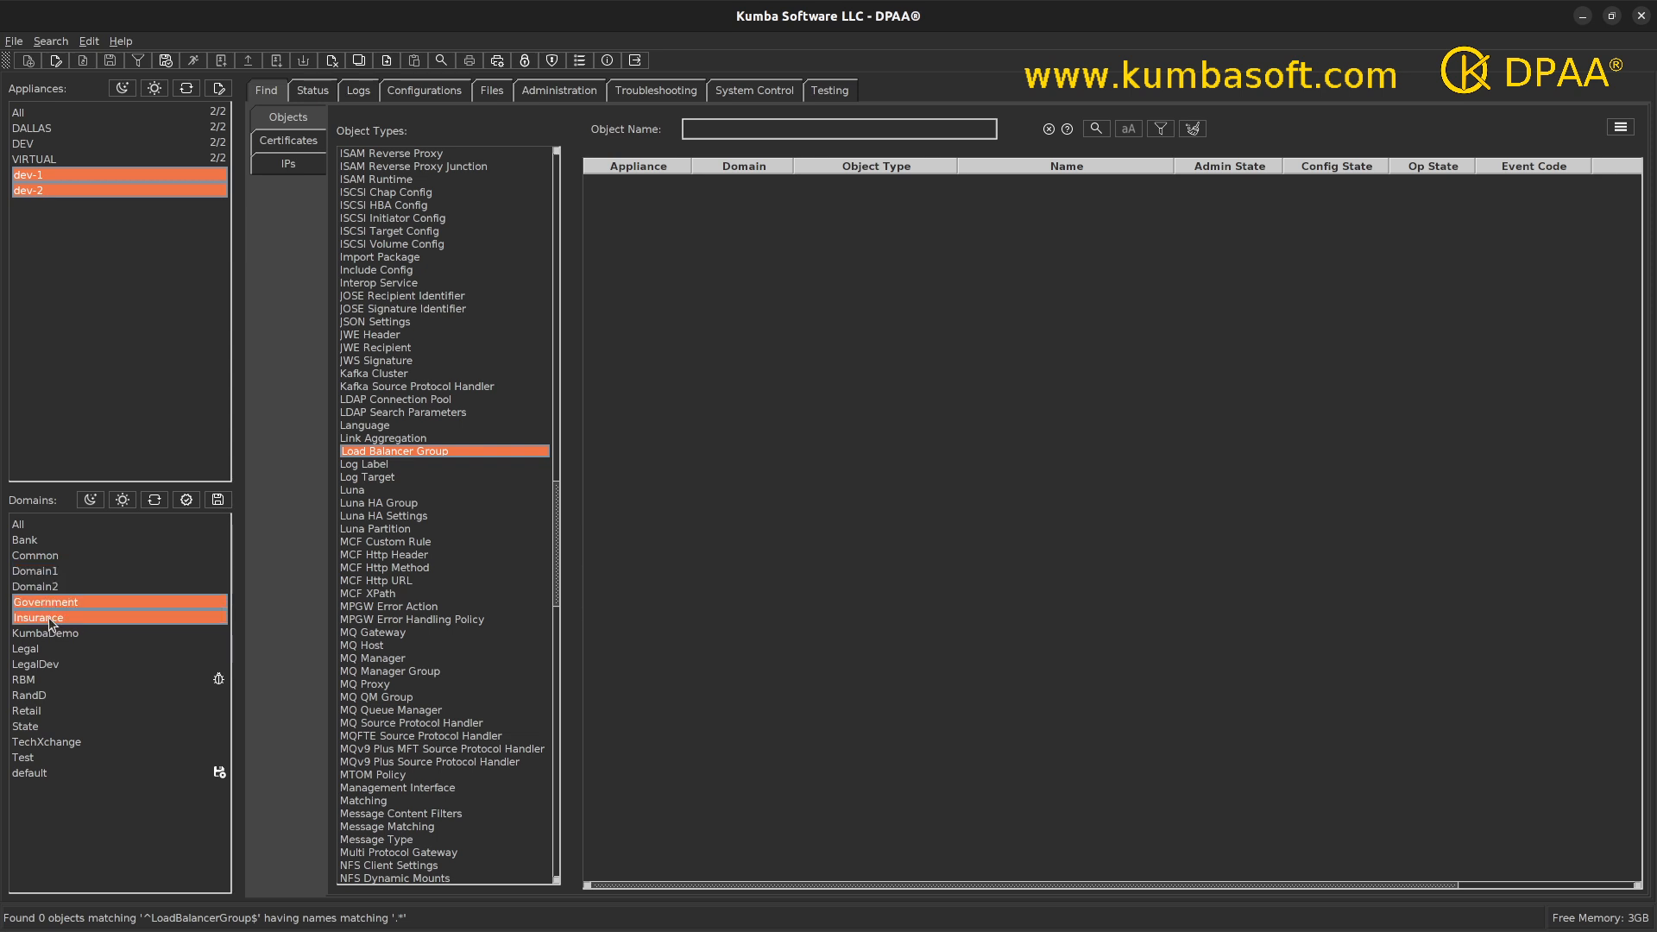
pyautogui.click(1096, 131)
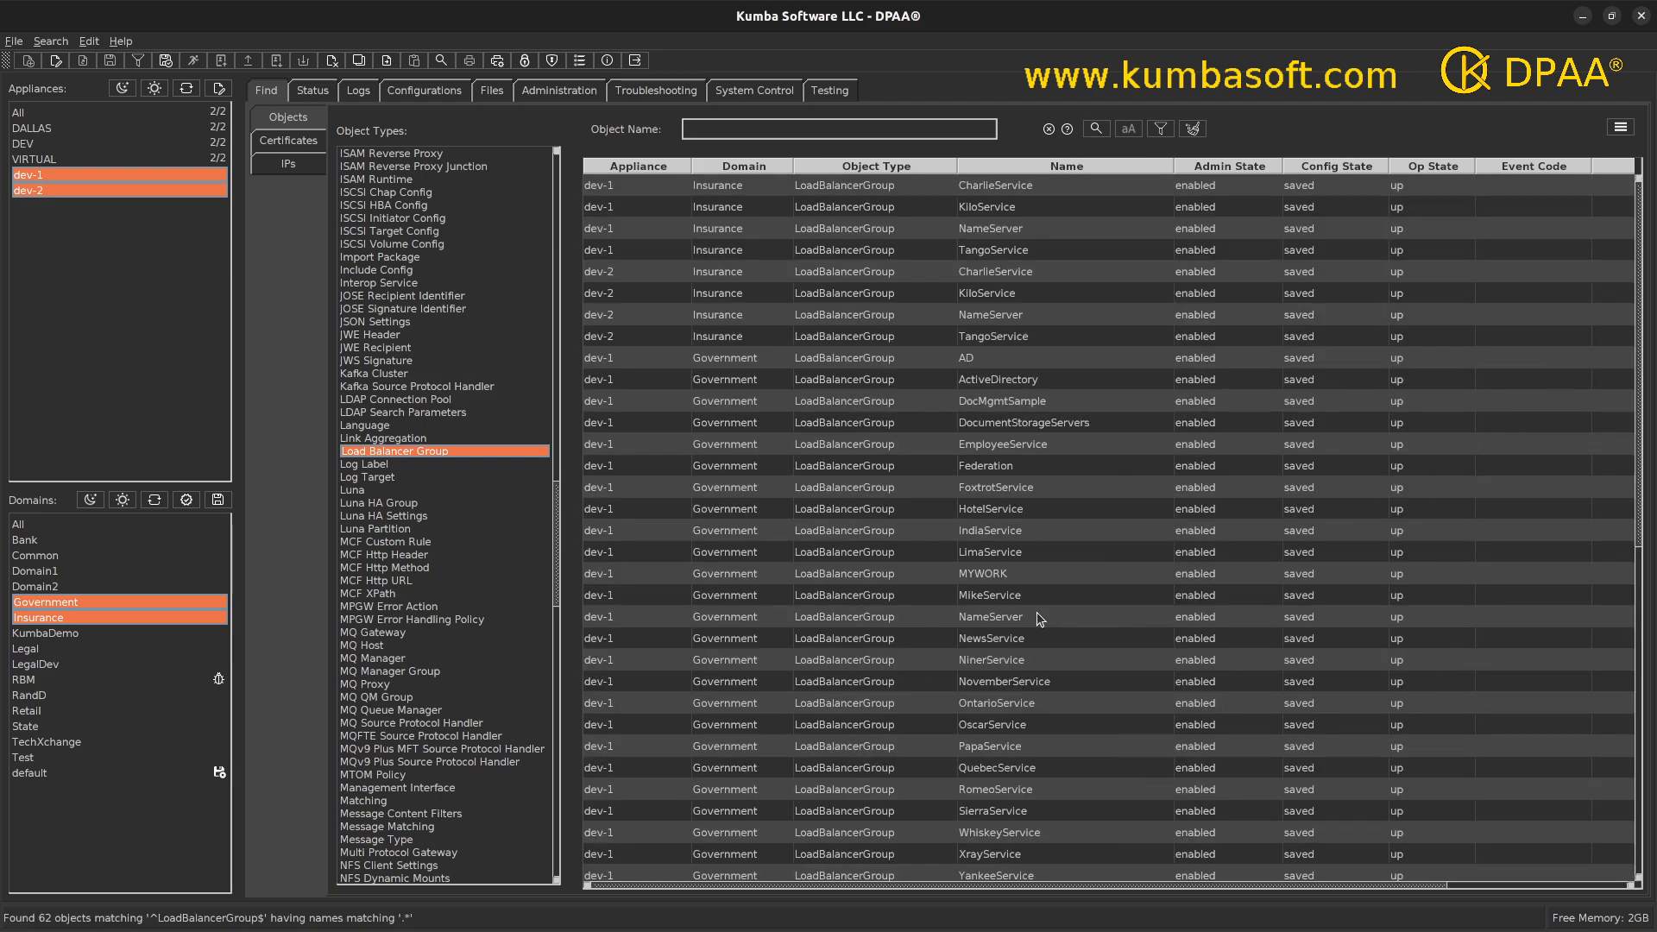
# Step: Search those domains for load balancer groups whose name matches (charlie|lima) and narrow the Name column of the results
pyautogui.click(802, 129)
pyautogui.write('(charlie|lima)')
pyautogui.click(1095, 129)
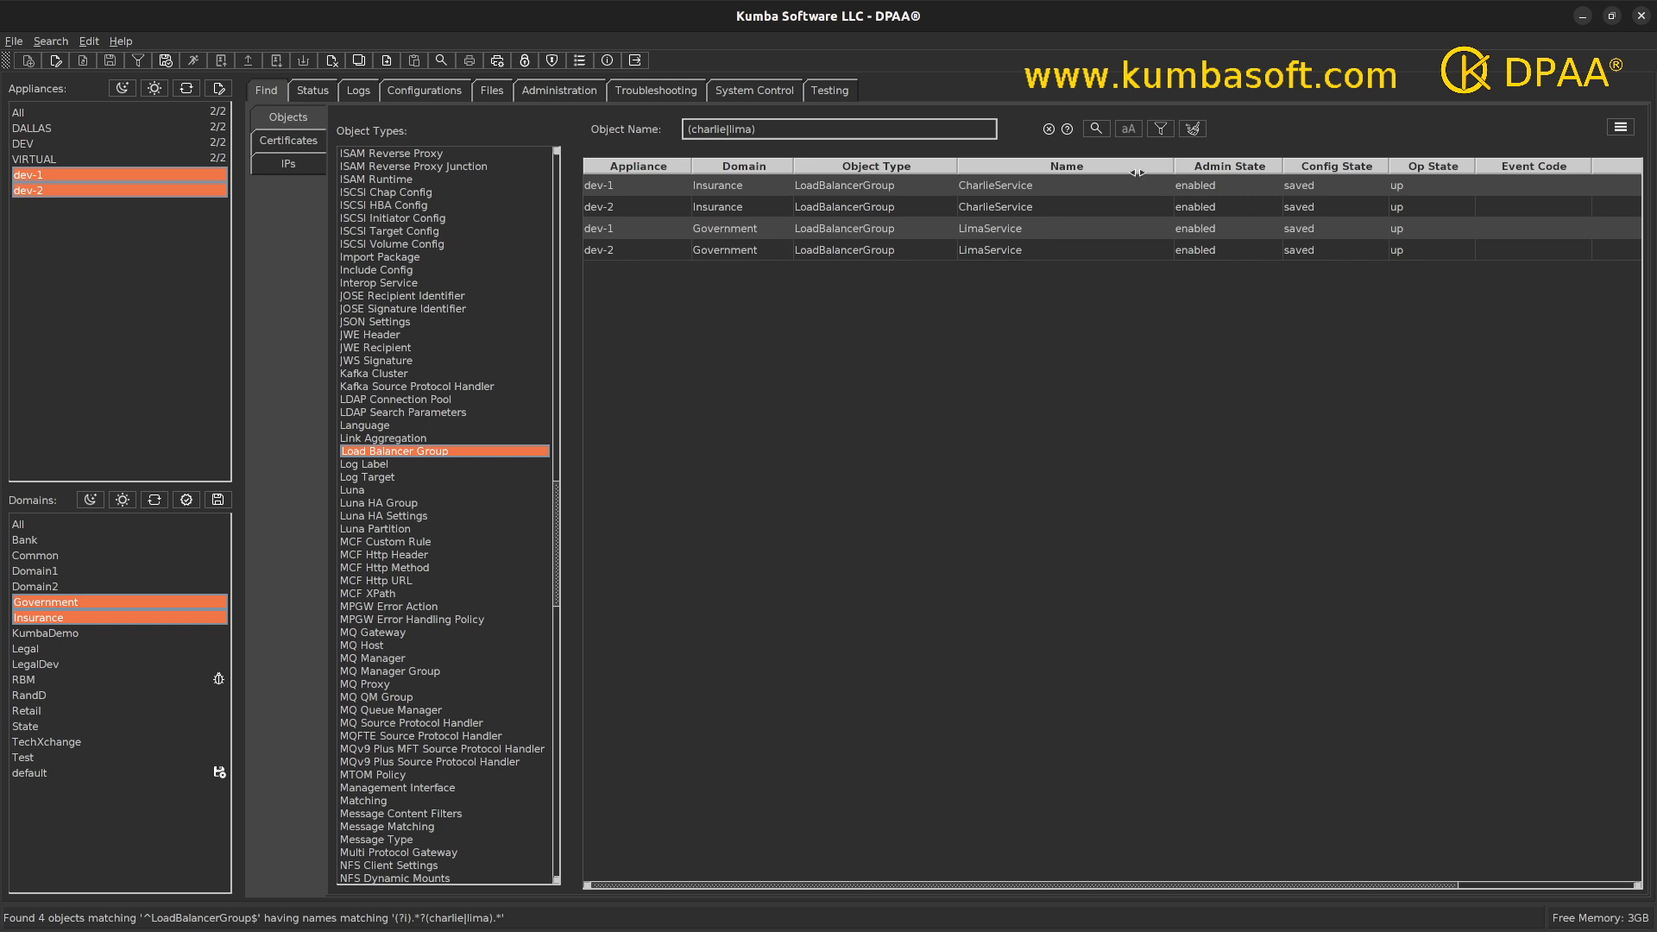
pyautogui.moveTo(1136, 172); pyautogui.dragTo(1069, 205)
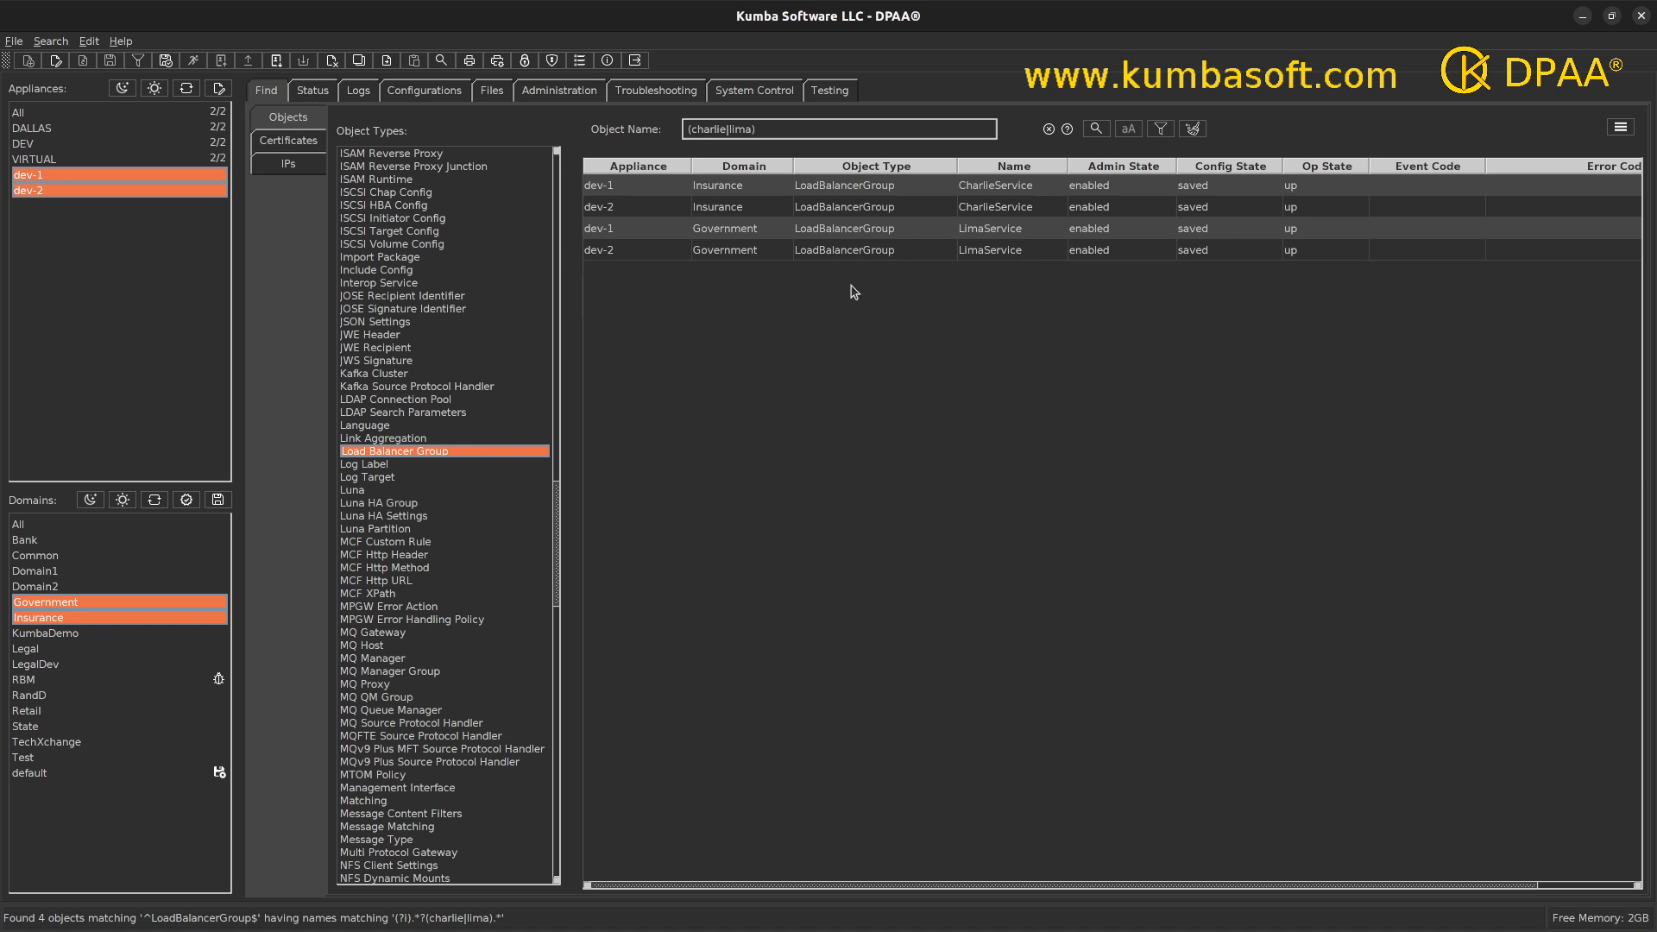
# Step: Start copying the CharlieService load balancer group on dev-1 together with the LimaService group on dev-2
pyautogui.click(986, 191)
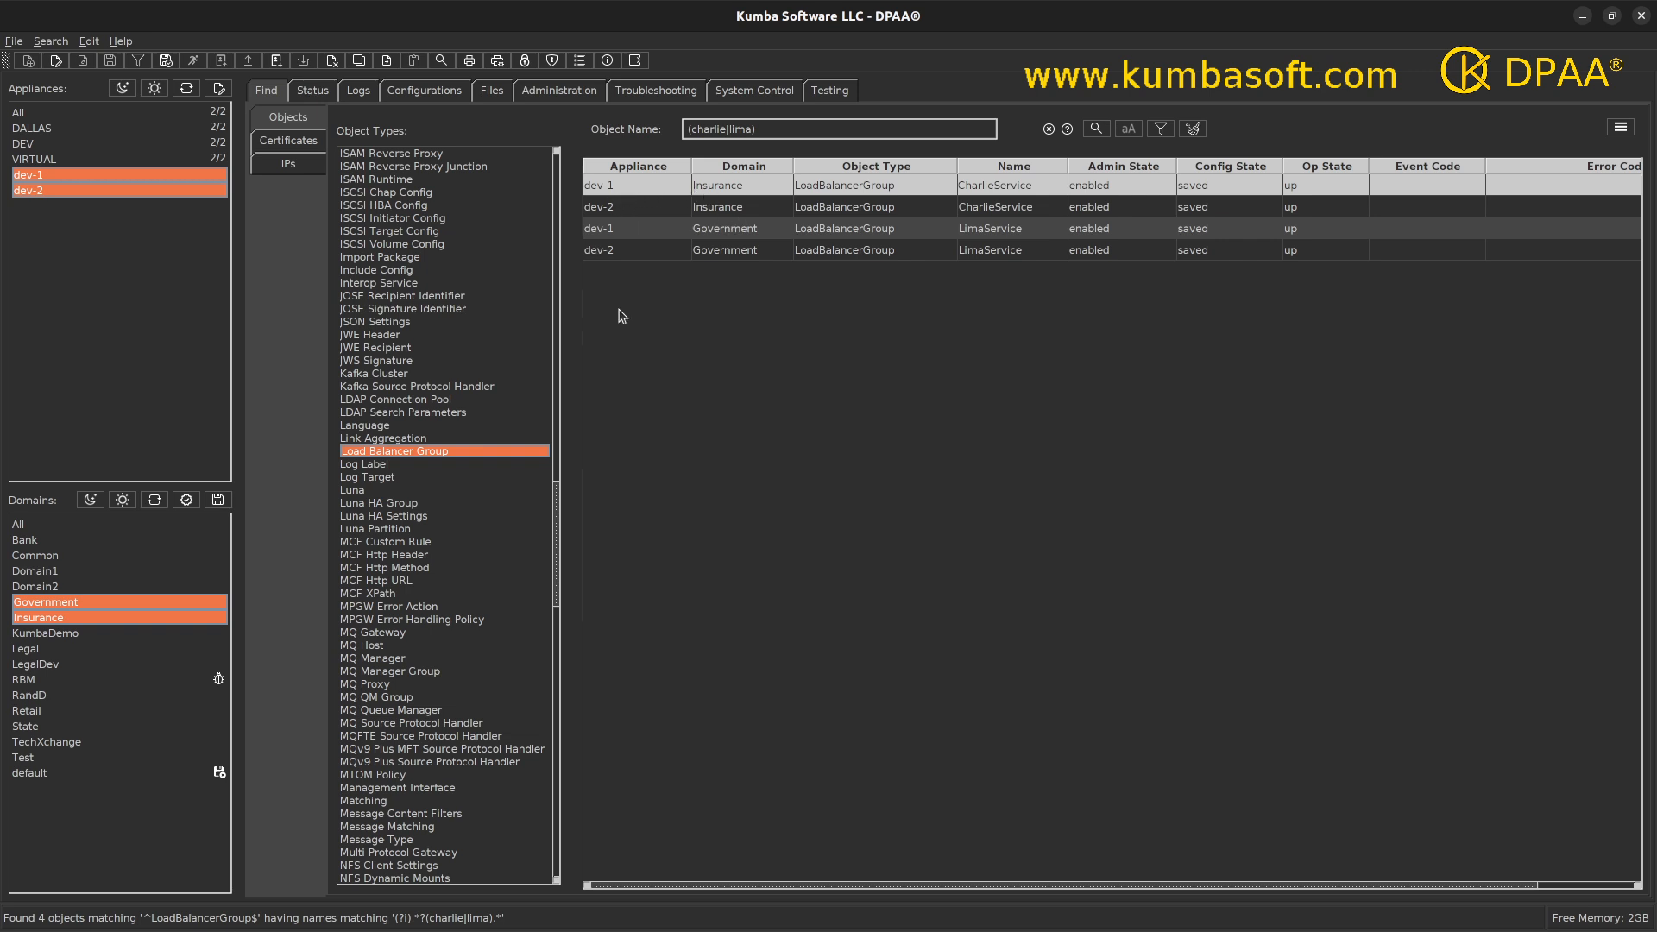
pyautogui.keyDown('ctrl'); pyautogui.click(1009, 250); pyautogui.keyUp('ctrl')
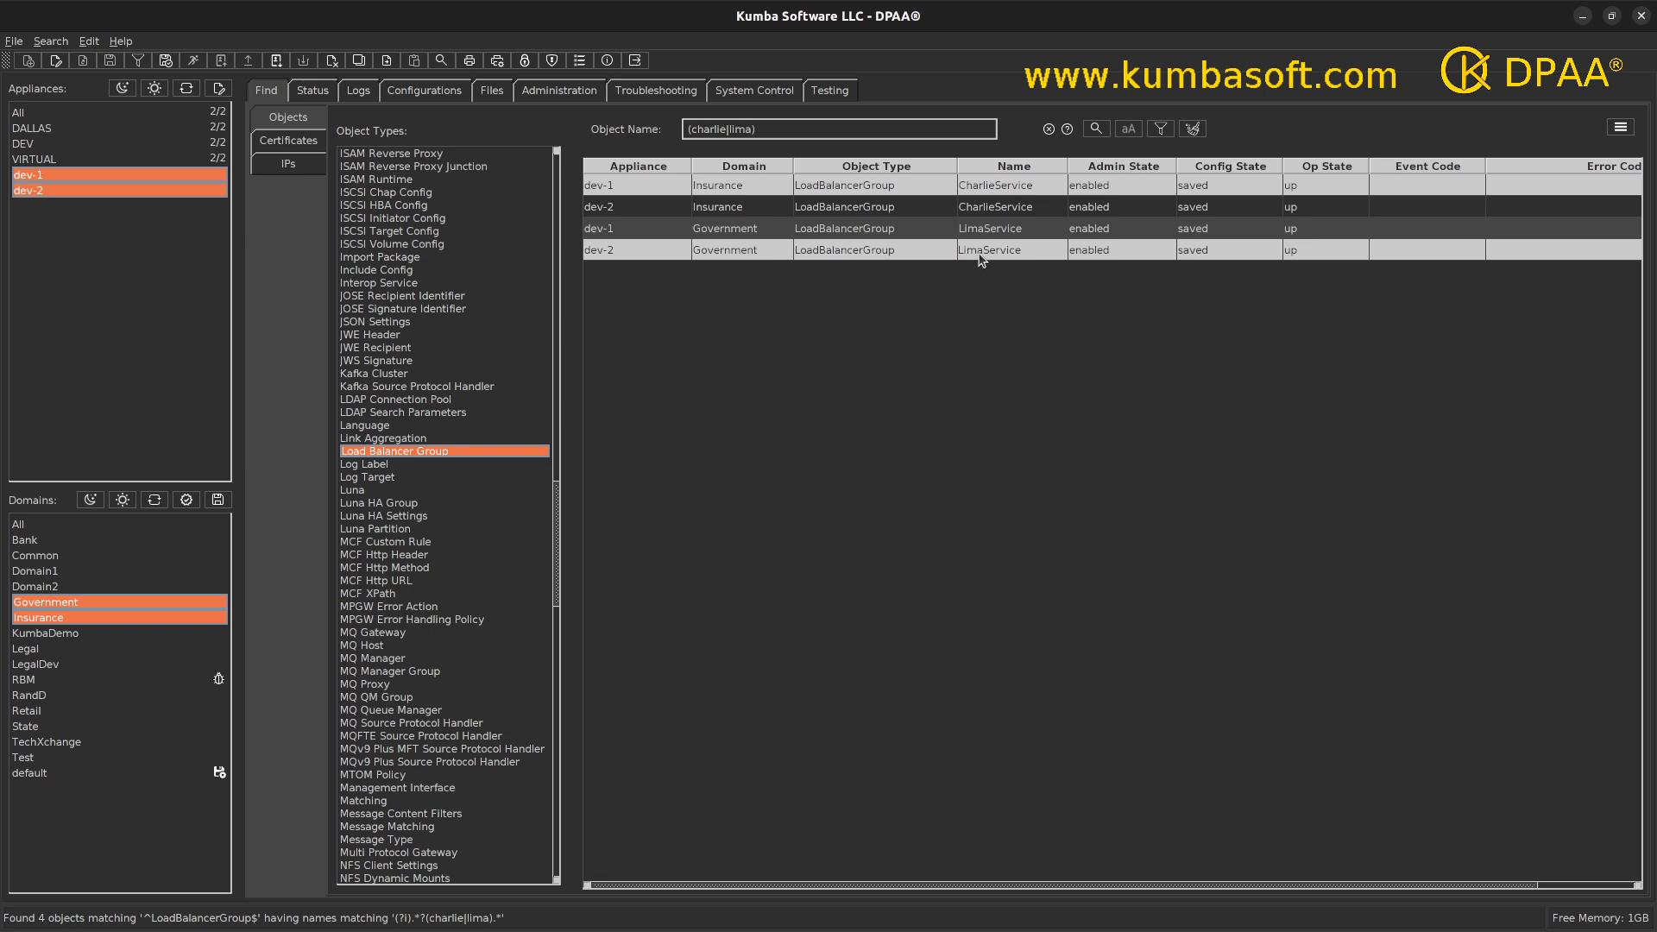
pyautogui.click(1620, 130)
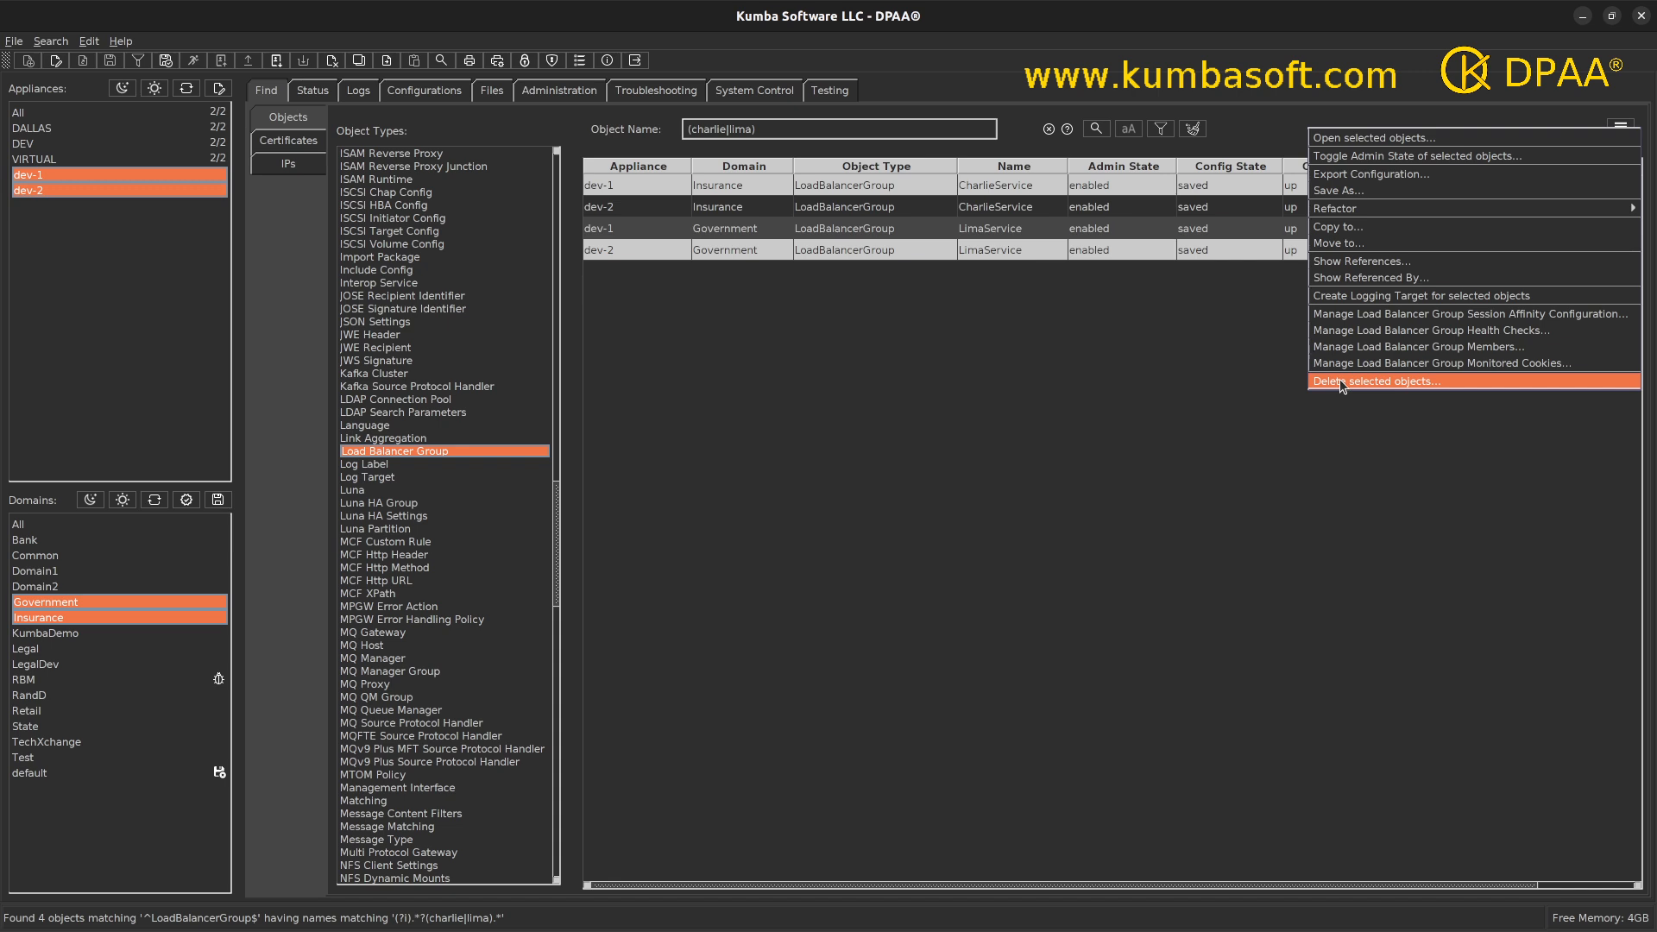
pyautogui.click(1337, 227)
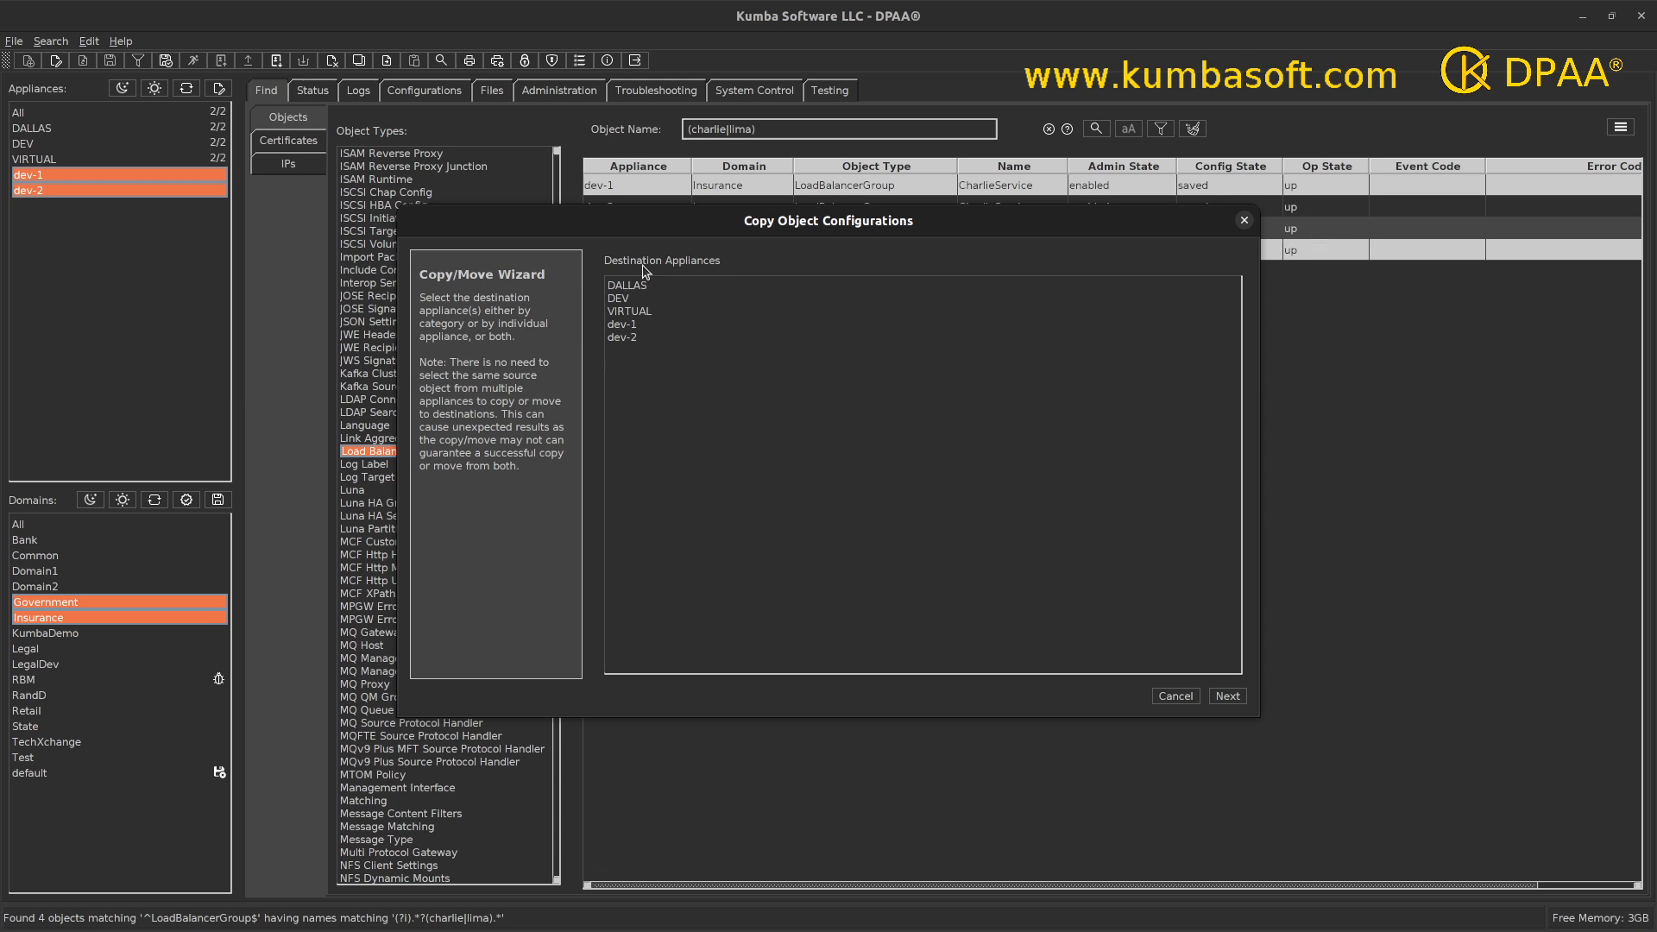
# Step: Choose dev-1 and dev-2 as the destination appliances, moving the copy wizard clear of the selected result rows
pyautogui.click(633, 326)
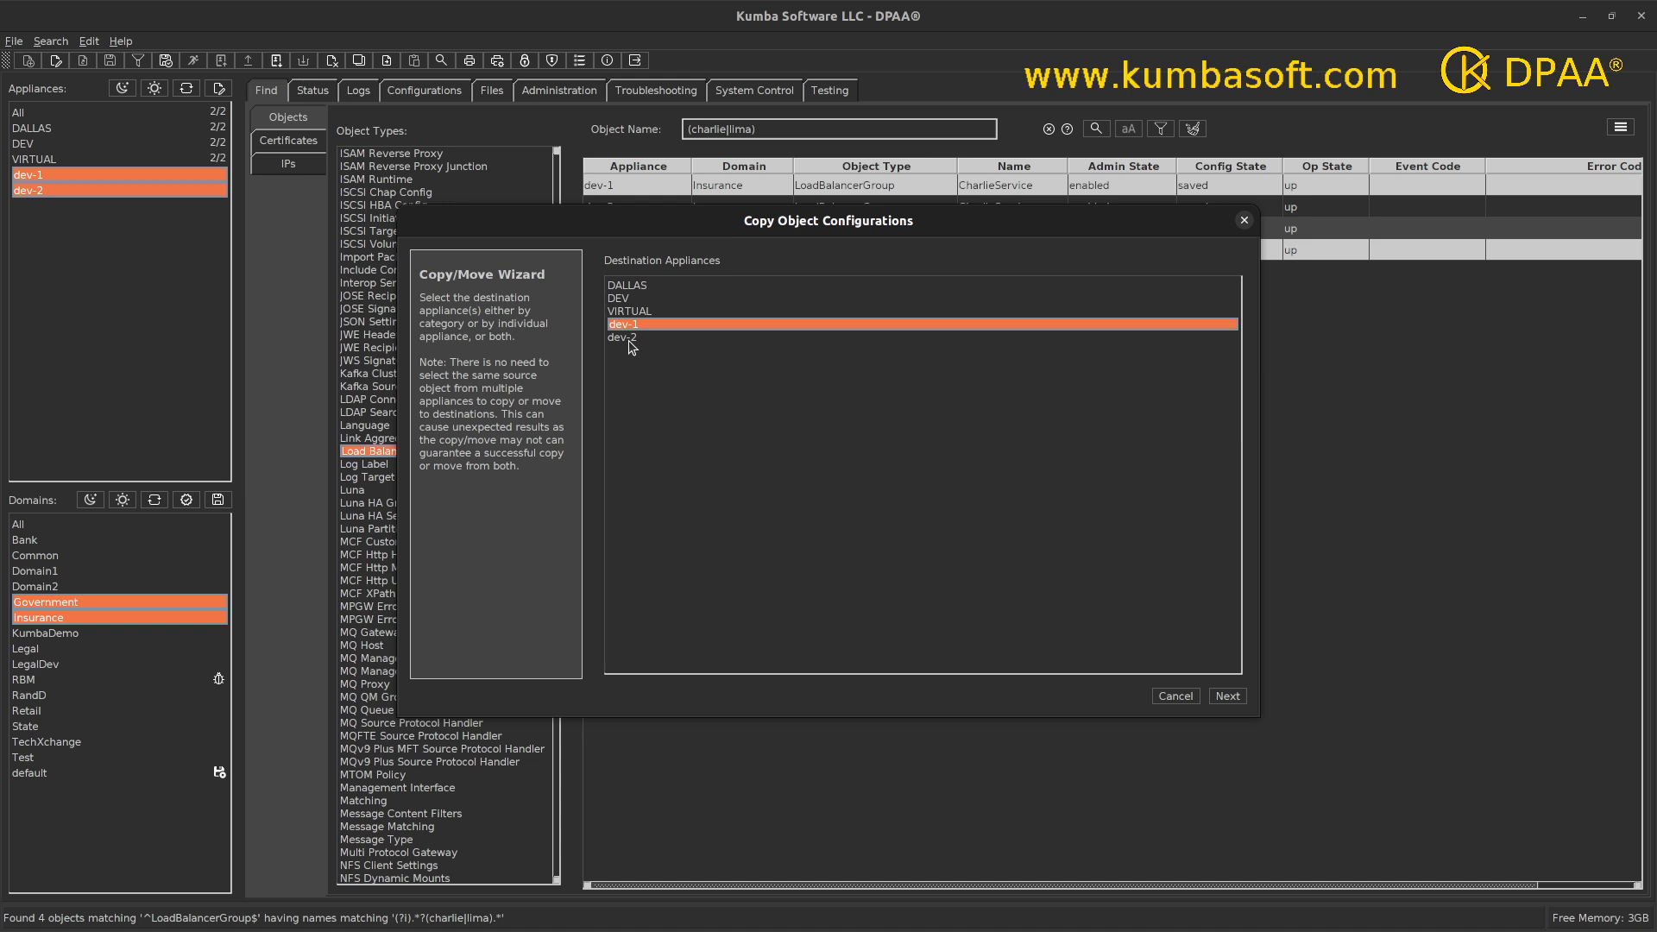
pyautogui.keyDown('ctrl'); pyautogui.click(632, 339); pyautogui.keyUp('ctrl')
pyautogui.moveTo(729, 227); pyautogui.dragTo(800, 289)
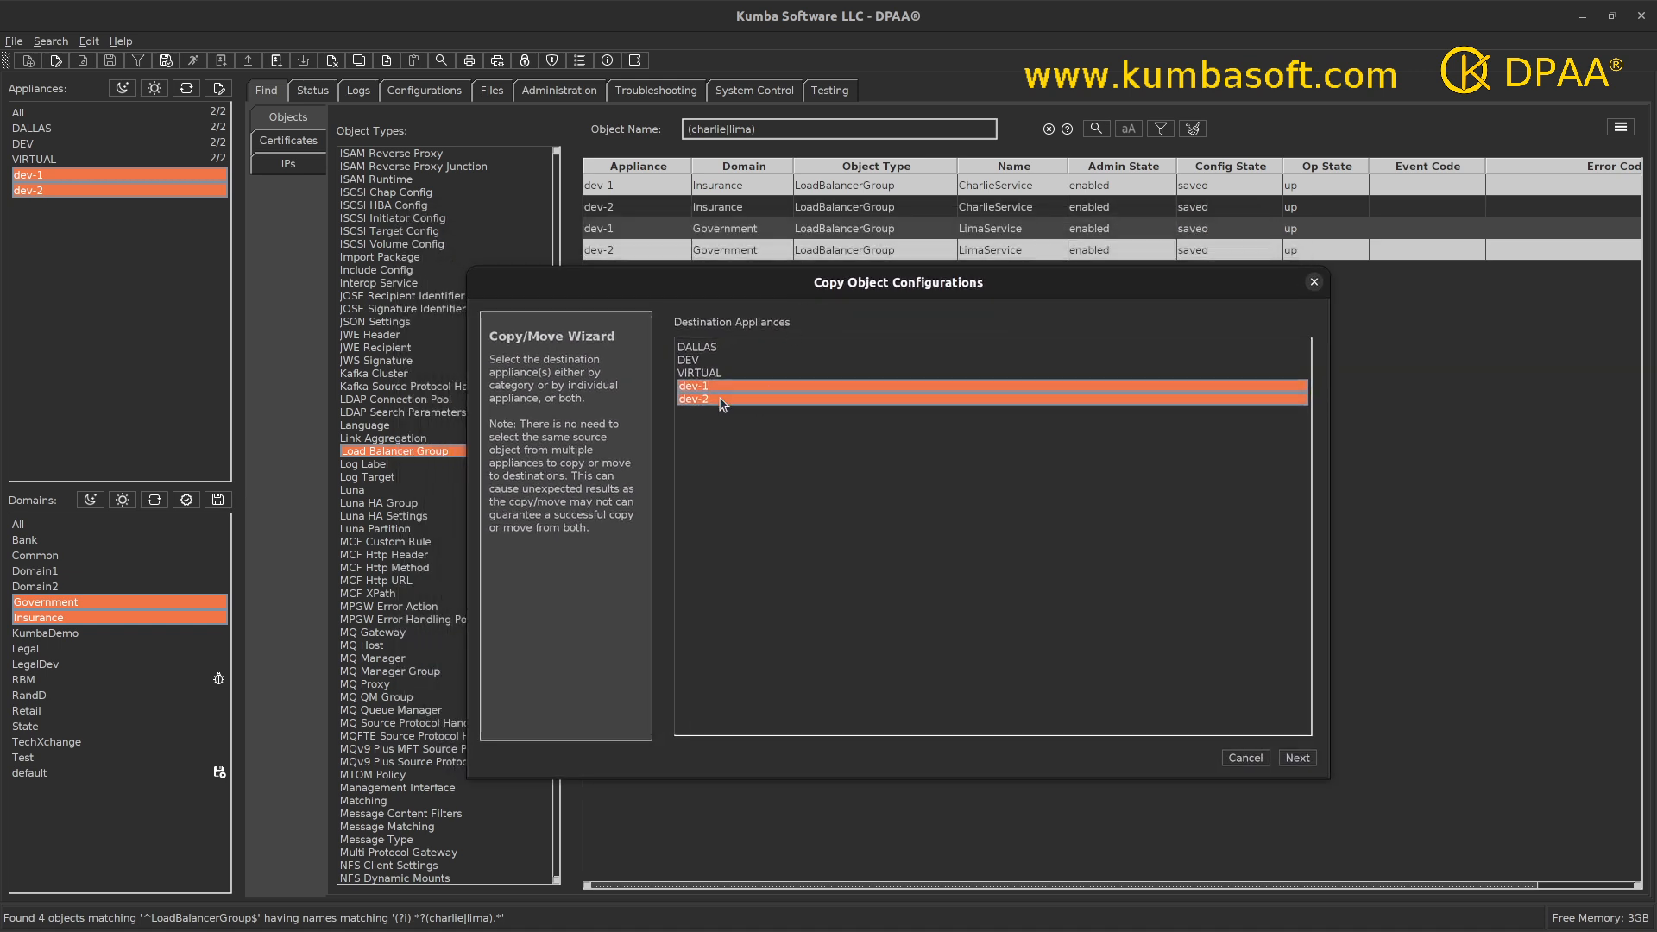
pyautogui.click(1298, 758)
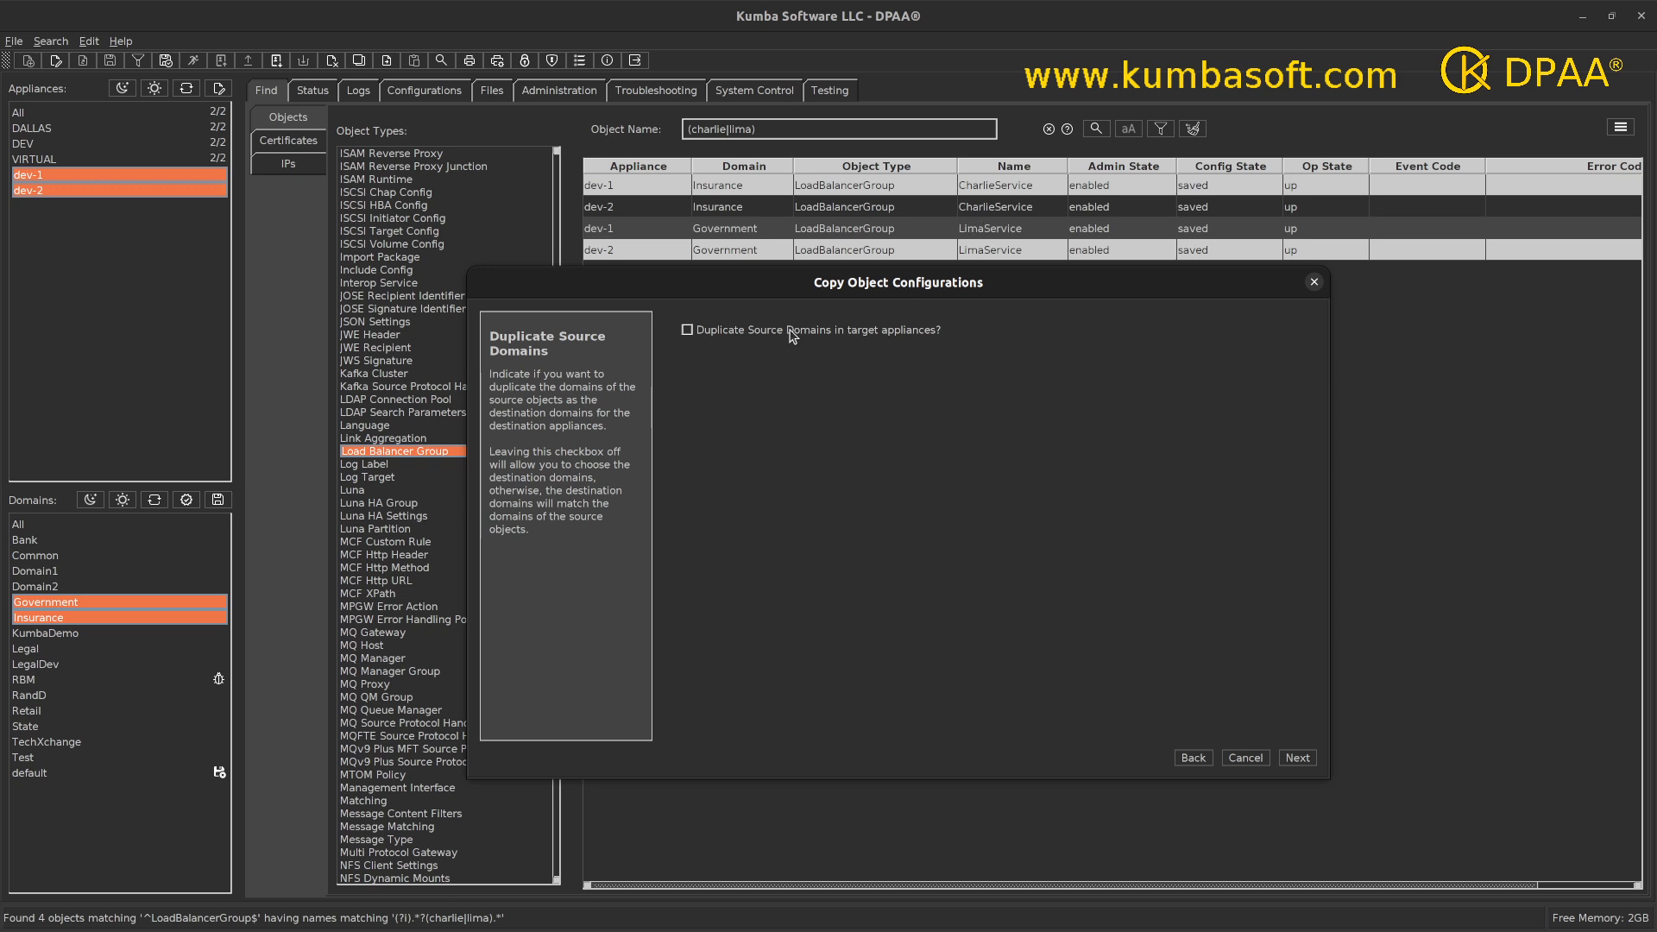
# Step: Leave source domain duplication off, choose Domain1 as the destination domain, and include object references in the copy
pyautogui.click(1295, 759)
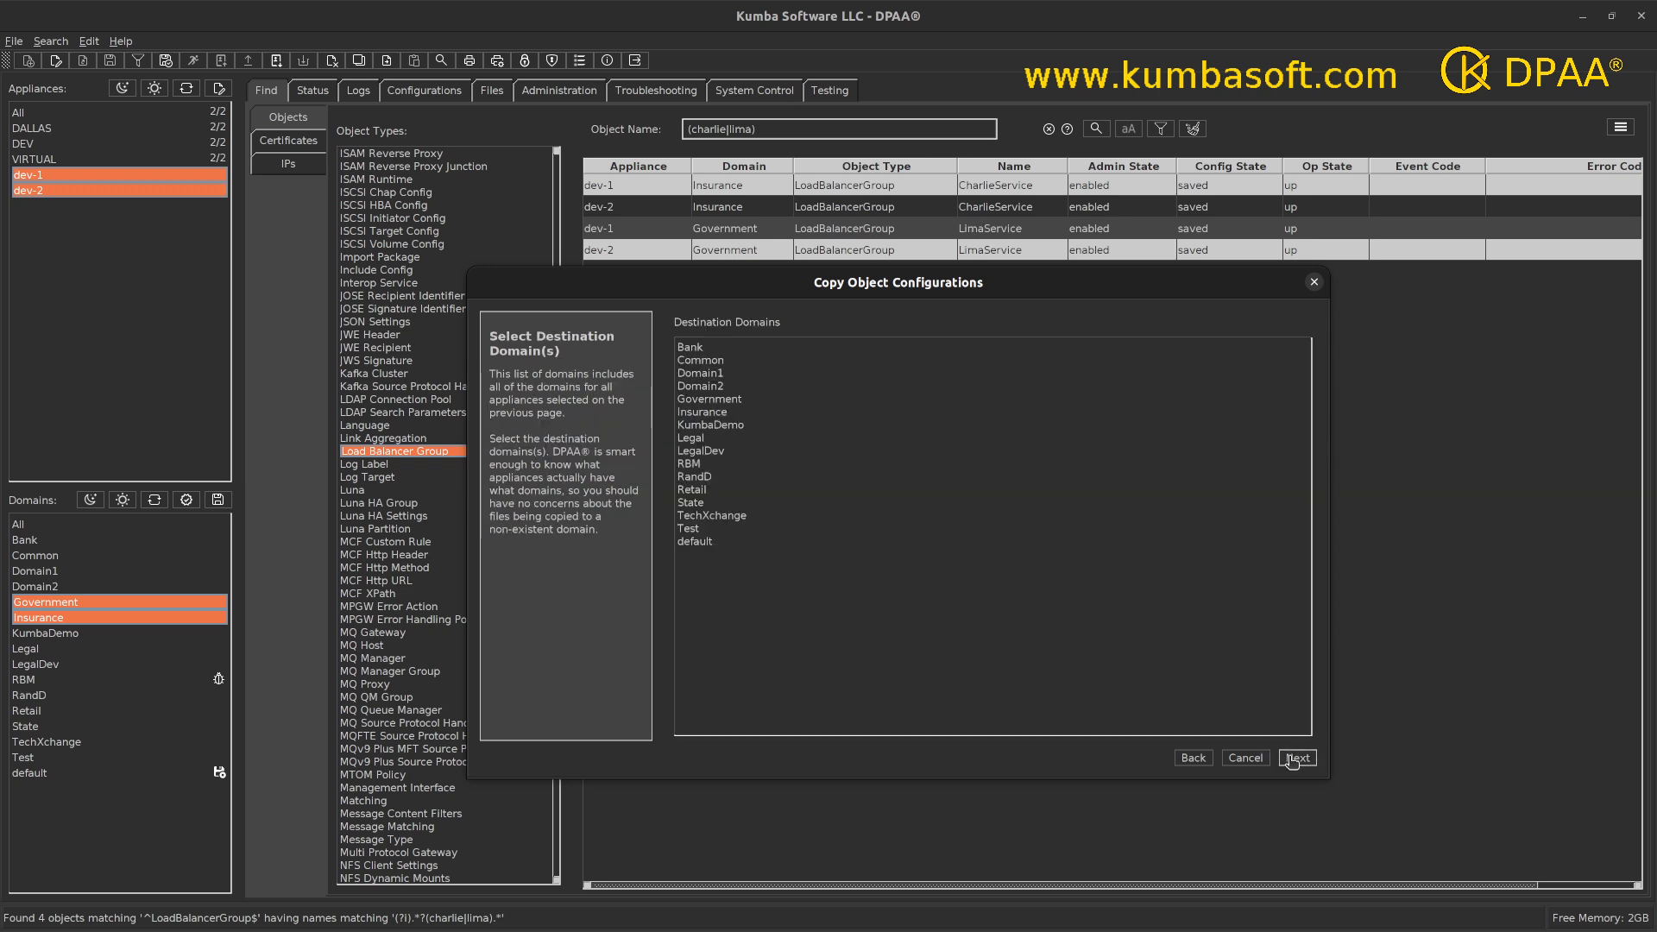
pyautogui.click(699, 377)
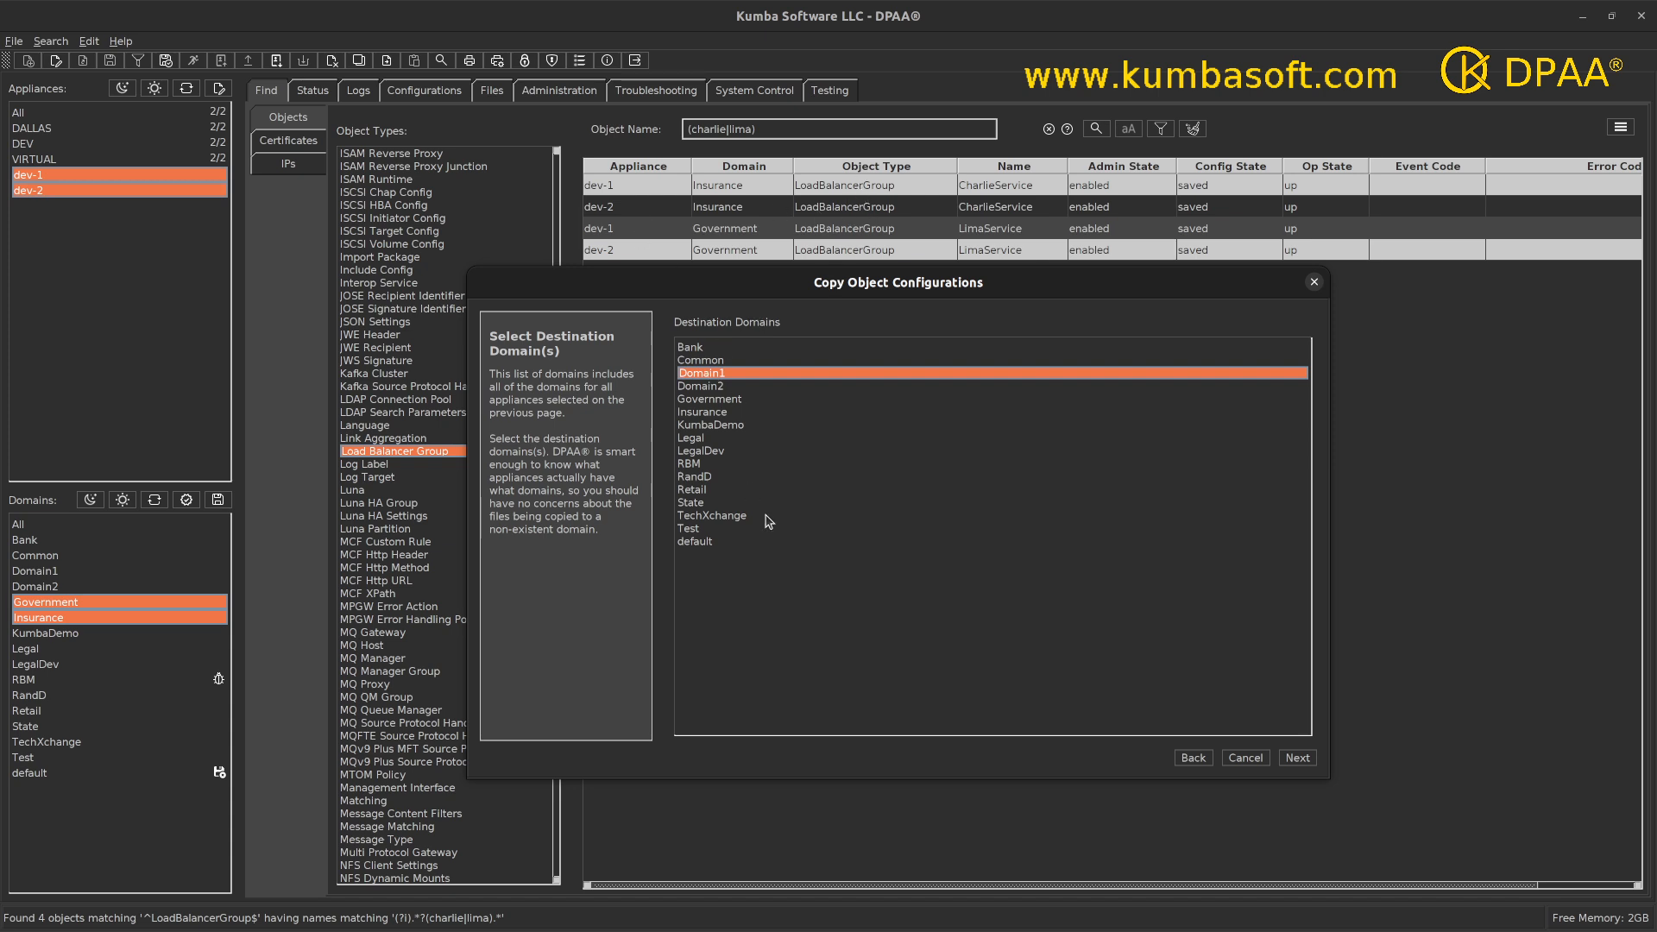
pyautogui.click(1299, 759)
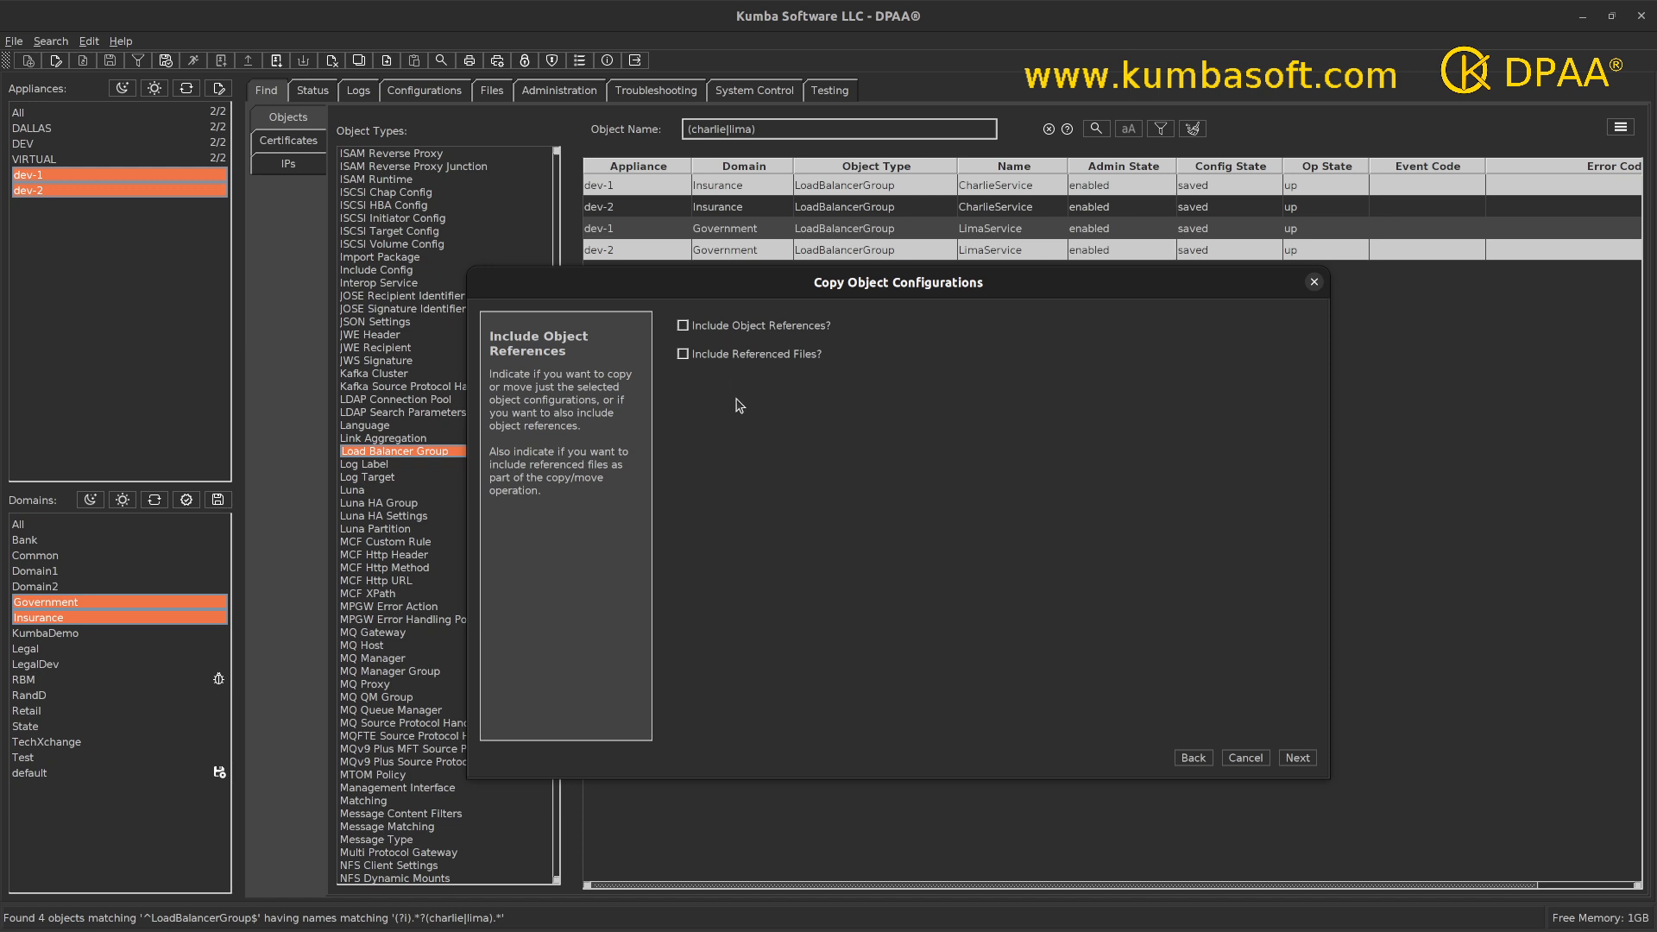
pyautogui.click(684, 328)
pyautogui.click(1297, 759)
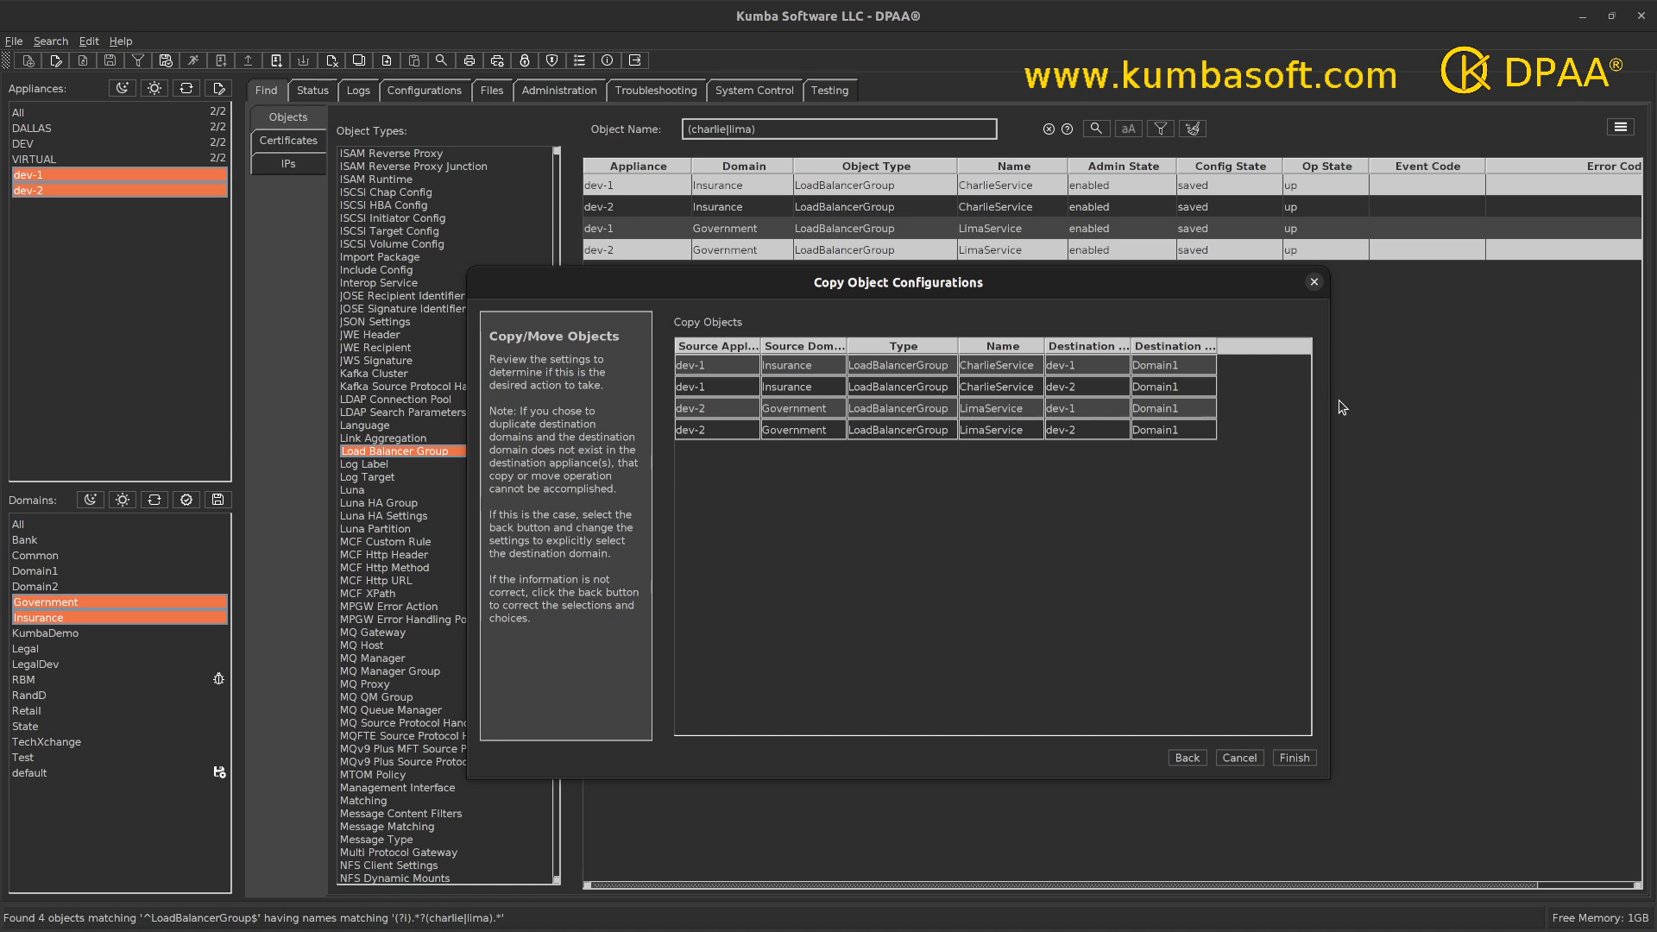
# Step: Widen the copy review window and its source and destination columns so the full headings can be read
pyautogui.moveTo(1330, 405); pyautogui.dragTo(1507, 401)
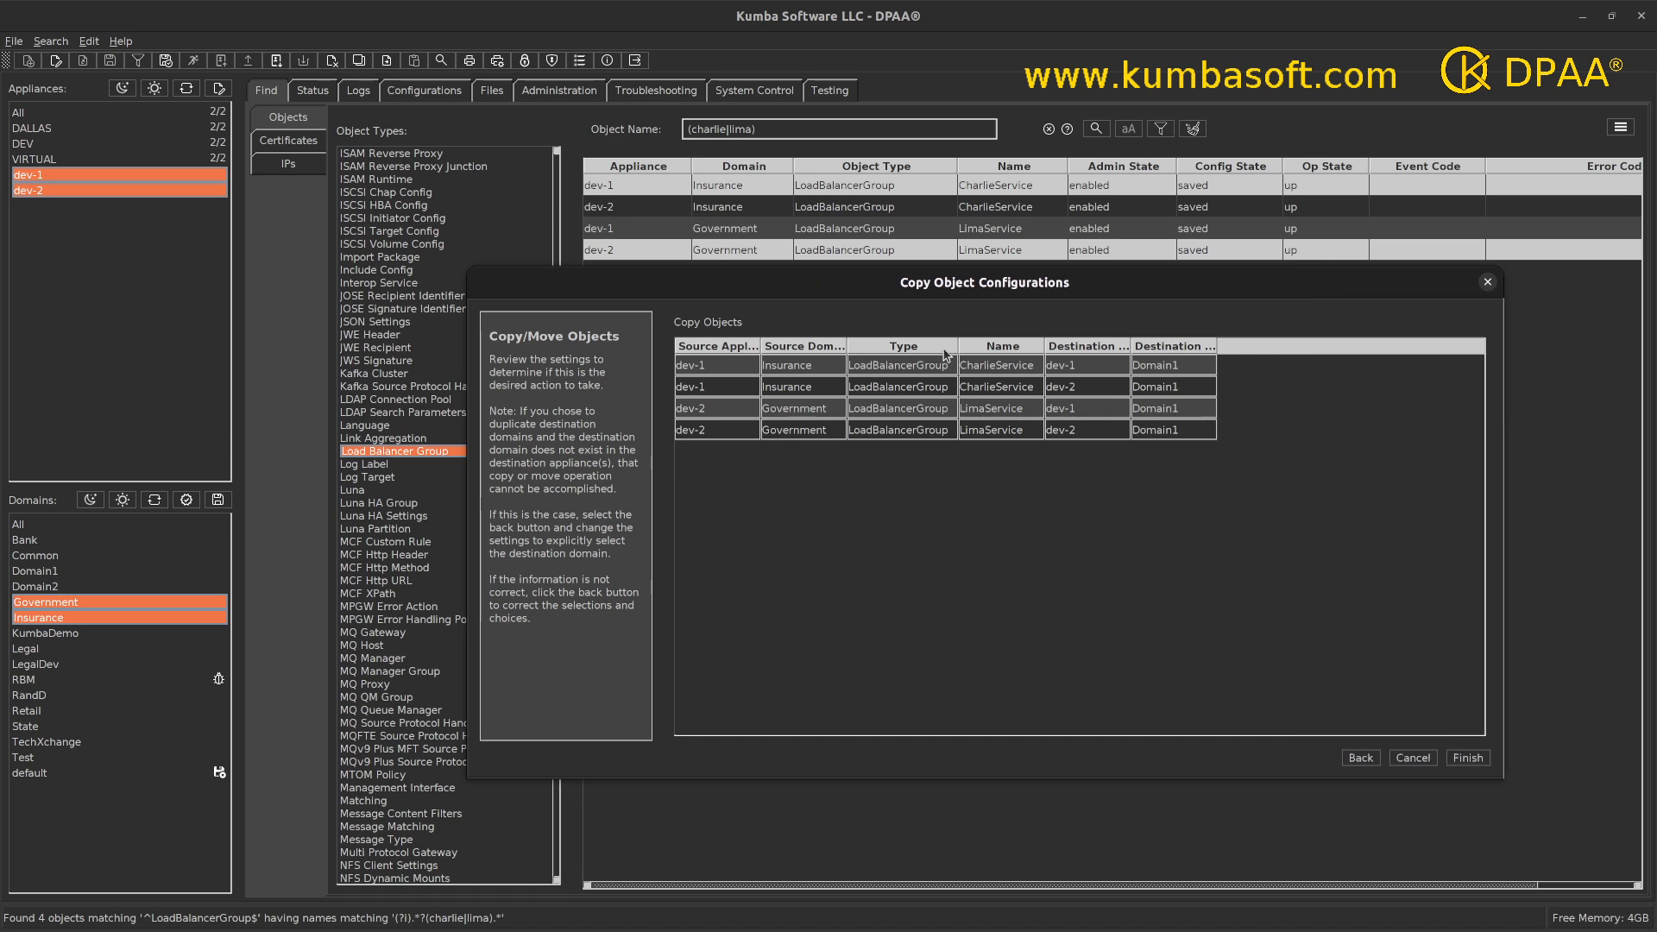
pyautogui.moveTo(845, 347); pyautogui.dragTo(876, 347)
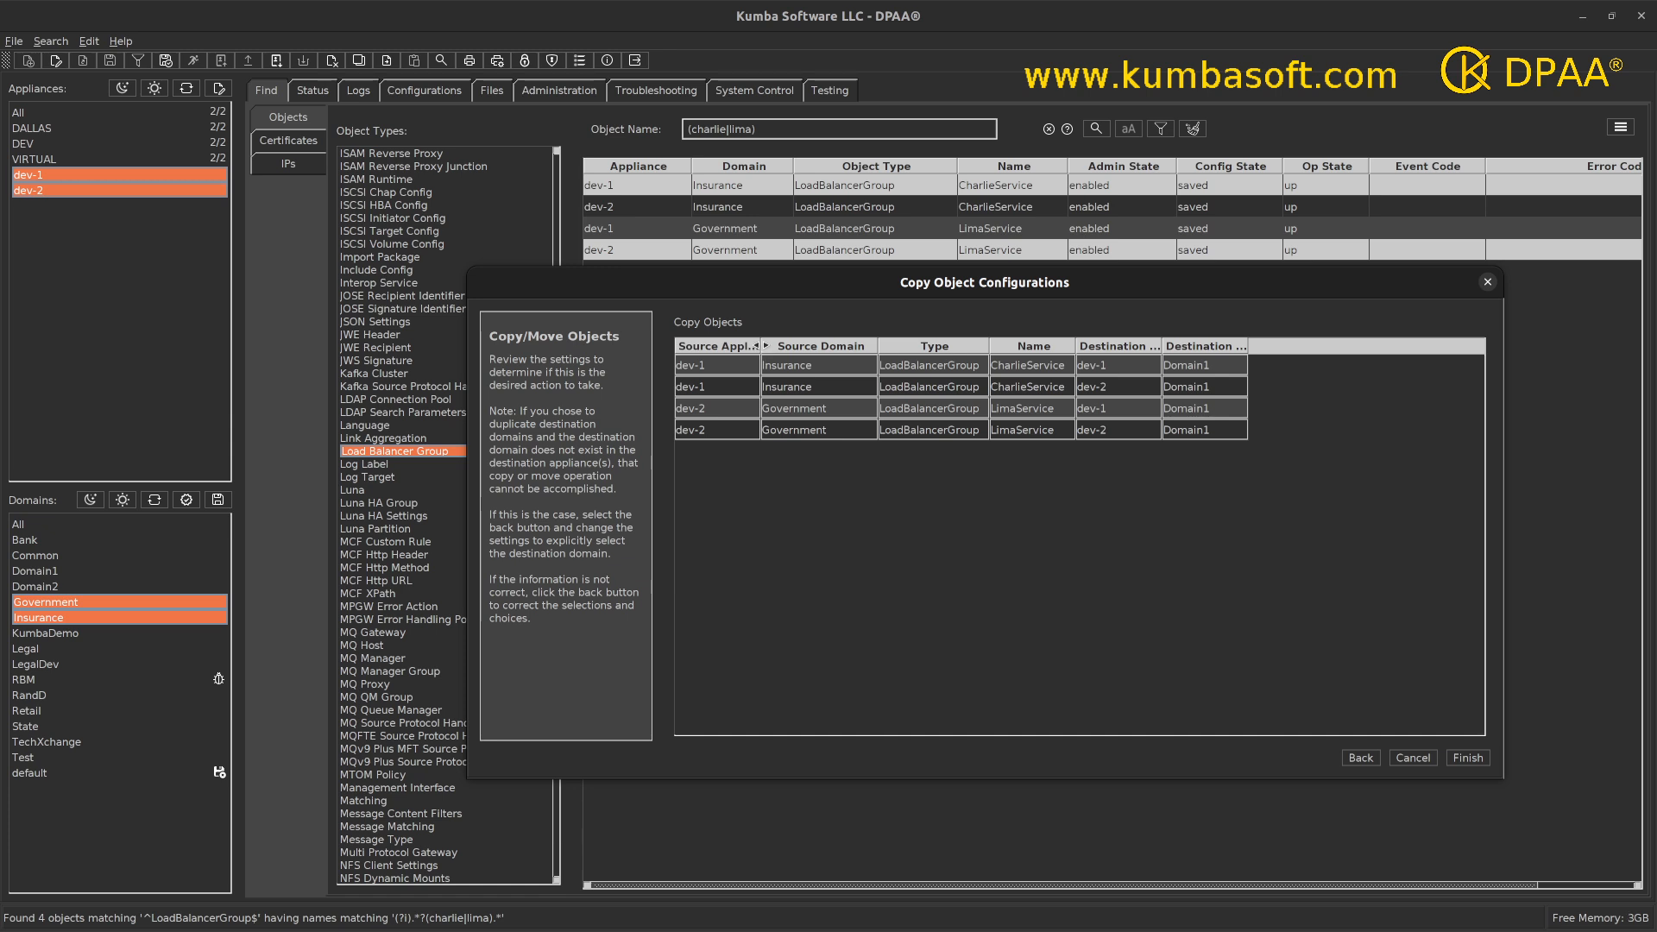
pyautogui.moveTo(757, 345); pyautogui.dragTo(794, 347)
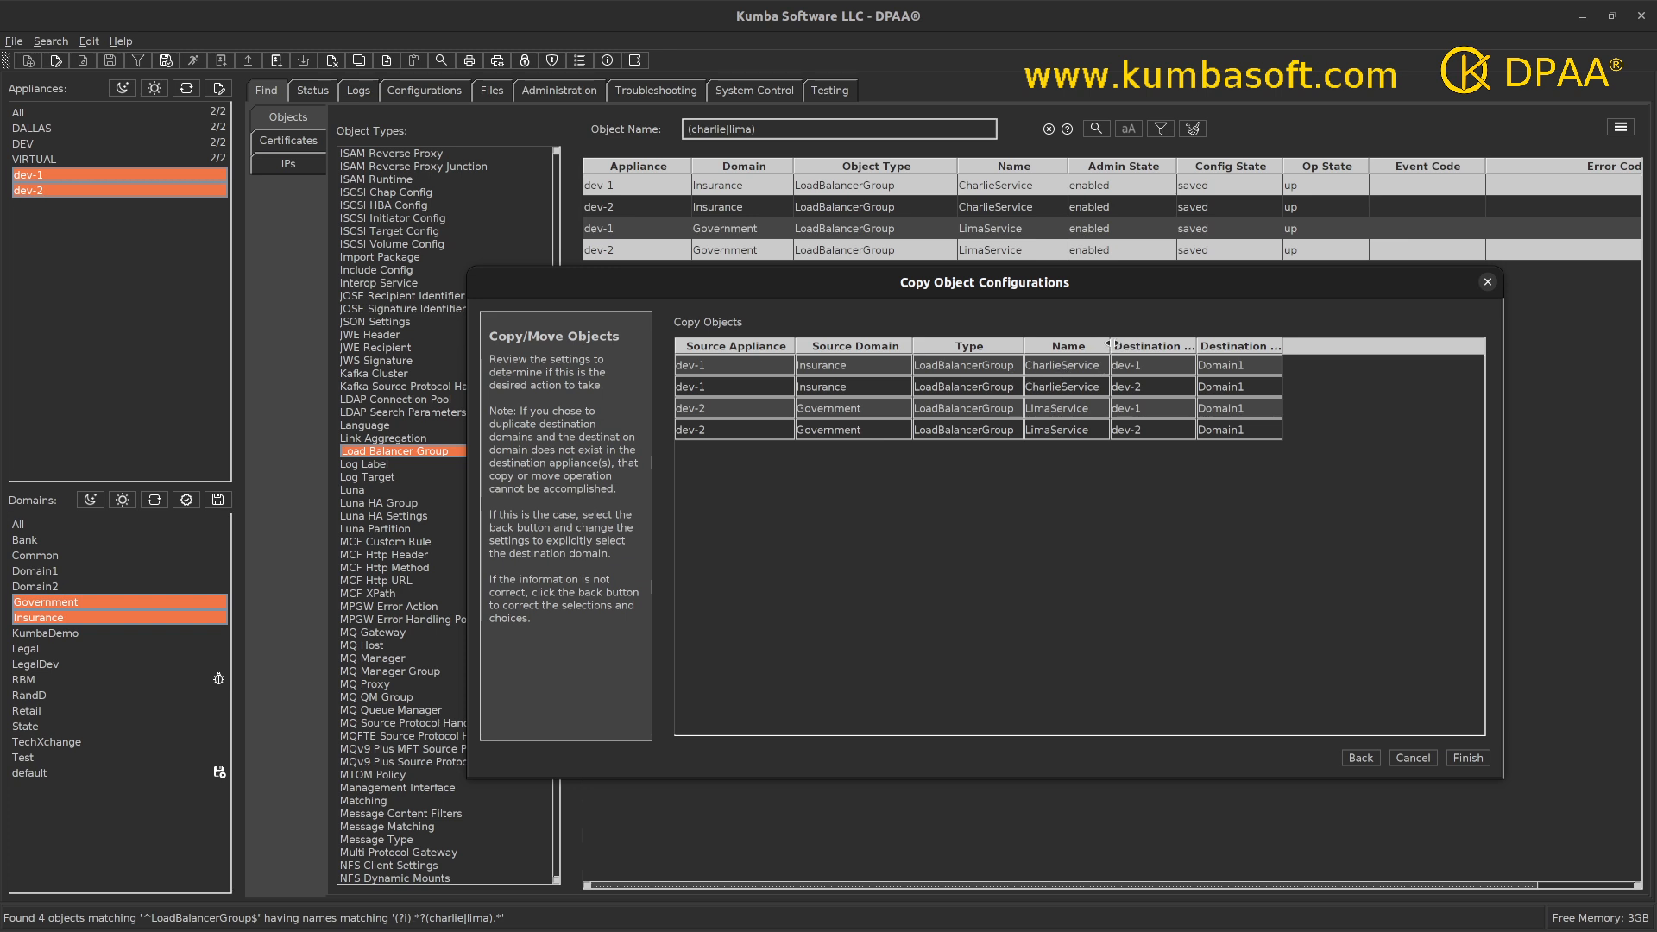
pyautogui.moveTo(1109, 345); pyautogui.dragTo(1447, 347)
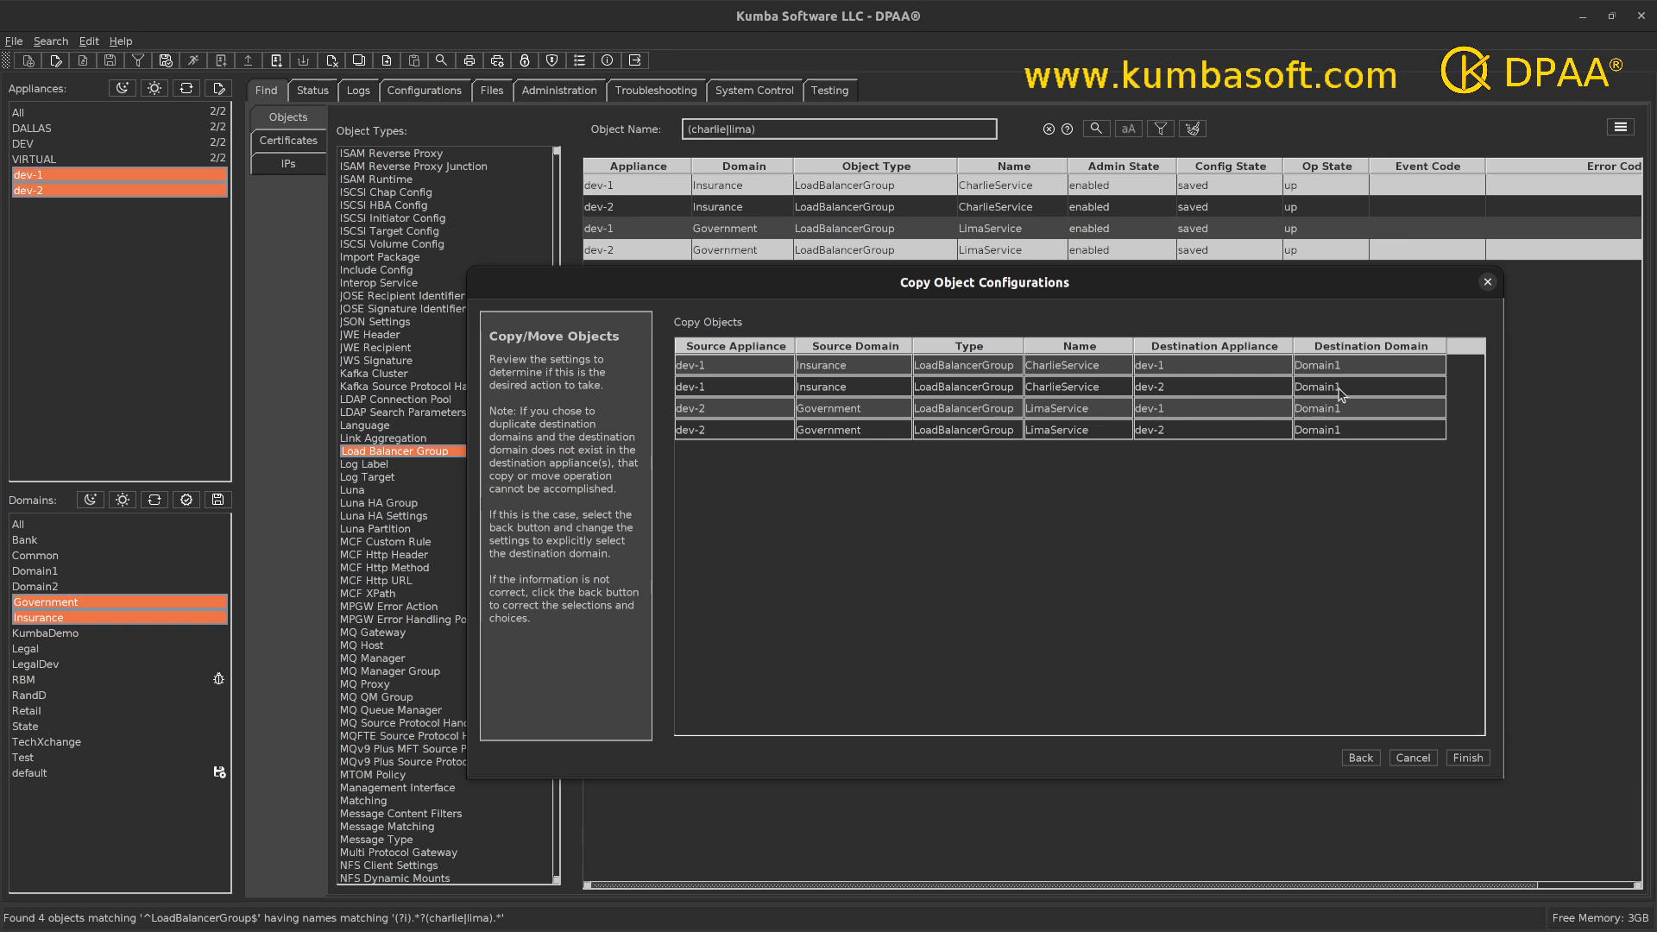
# Step: Review the CharlieService and LimaService rows of the planned copy, run it, and close the results window
pyautogui.click(713, 409)
pyautogui.keyDown('shift'); pyautogui.click(713, 429); pyautogui.keyUp('shift')
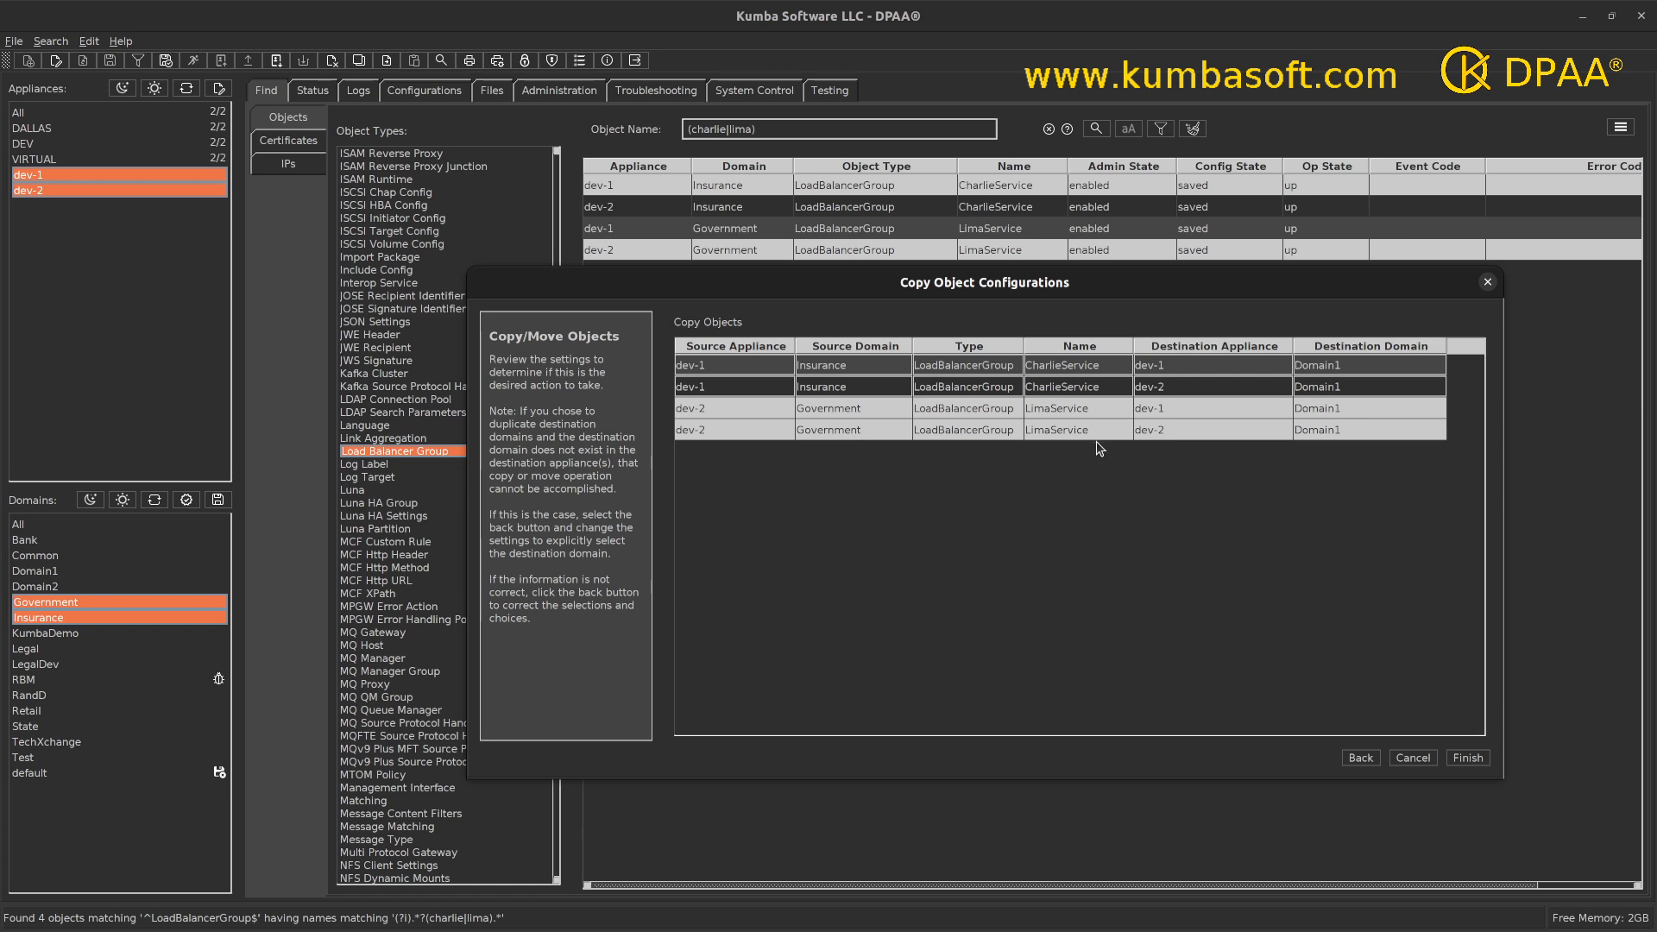
pyautogui.moveTo(1195, 367); pyautogui.dragTo(1194, 424)
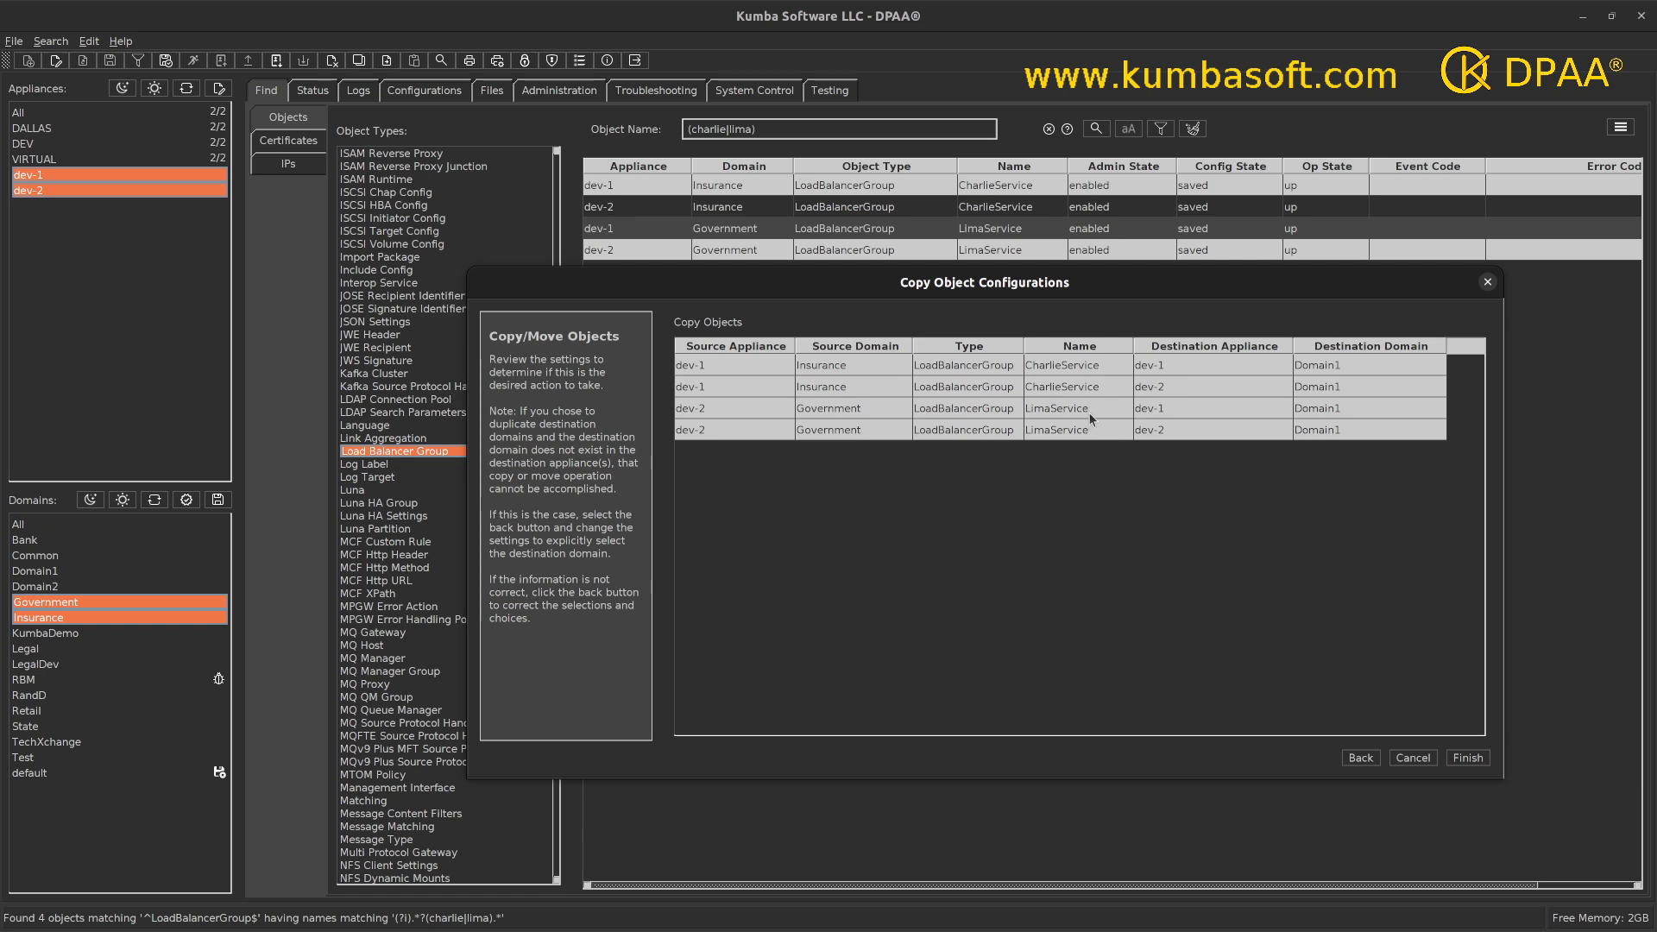
pyautogui.moveTo(1089, 411); pyautogui.dragTo(1092, 442)
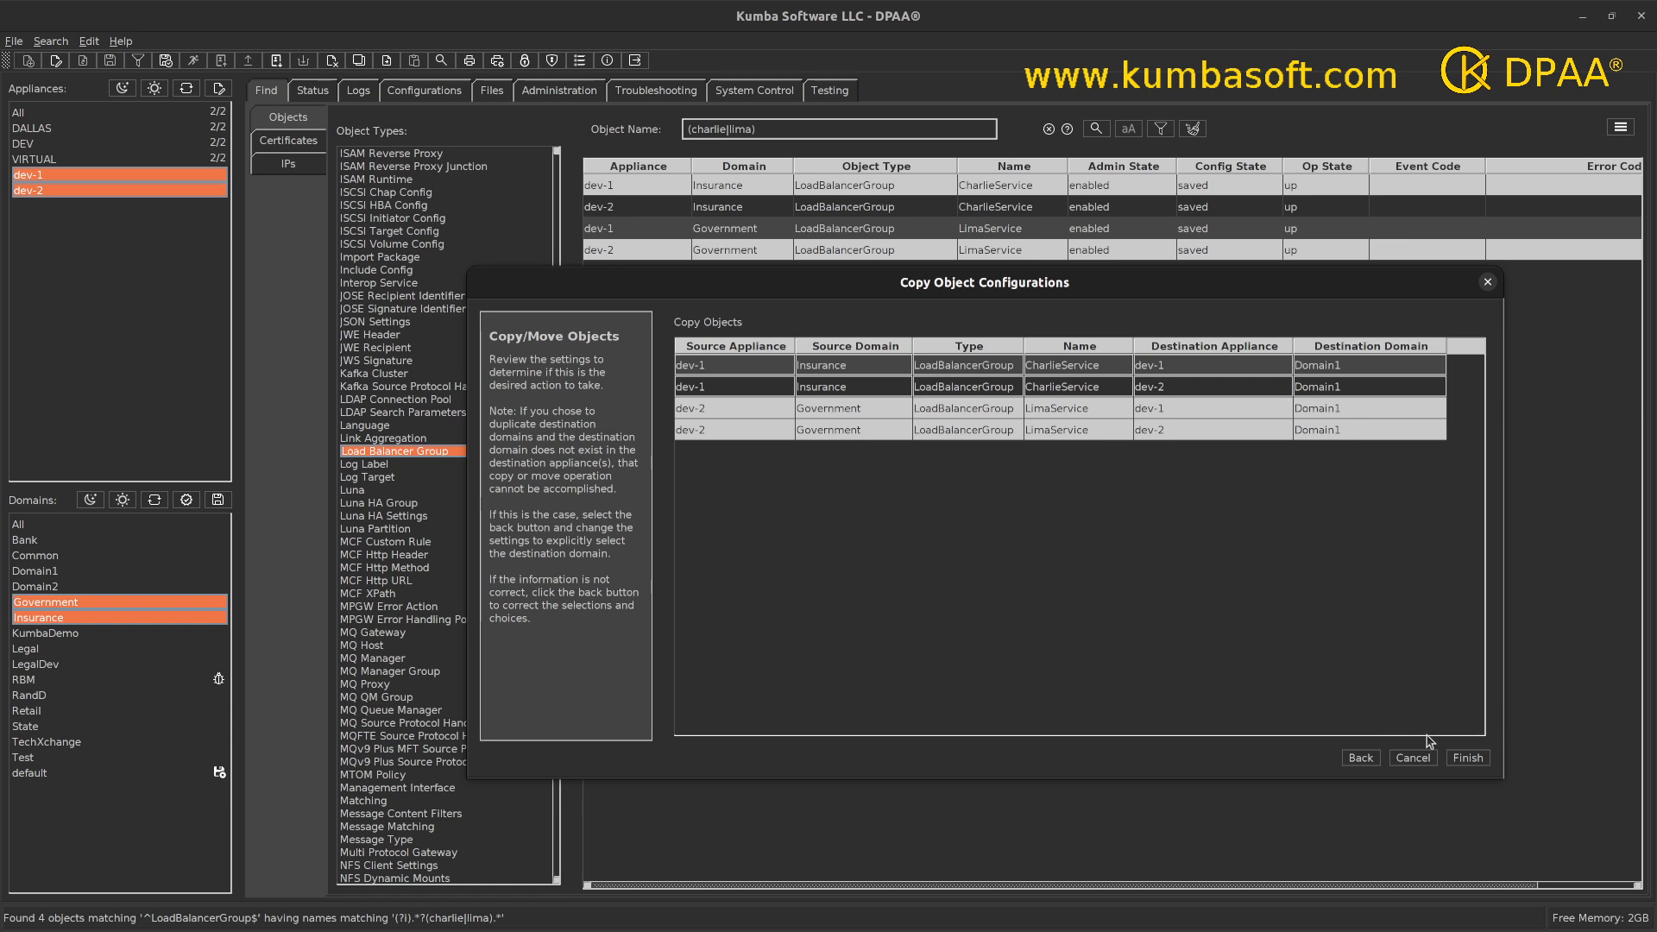
pyautogui.click(1467, 759)
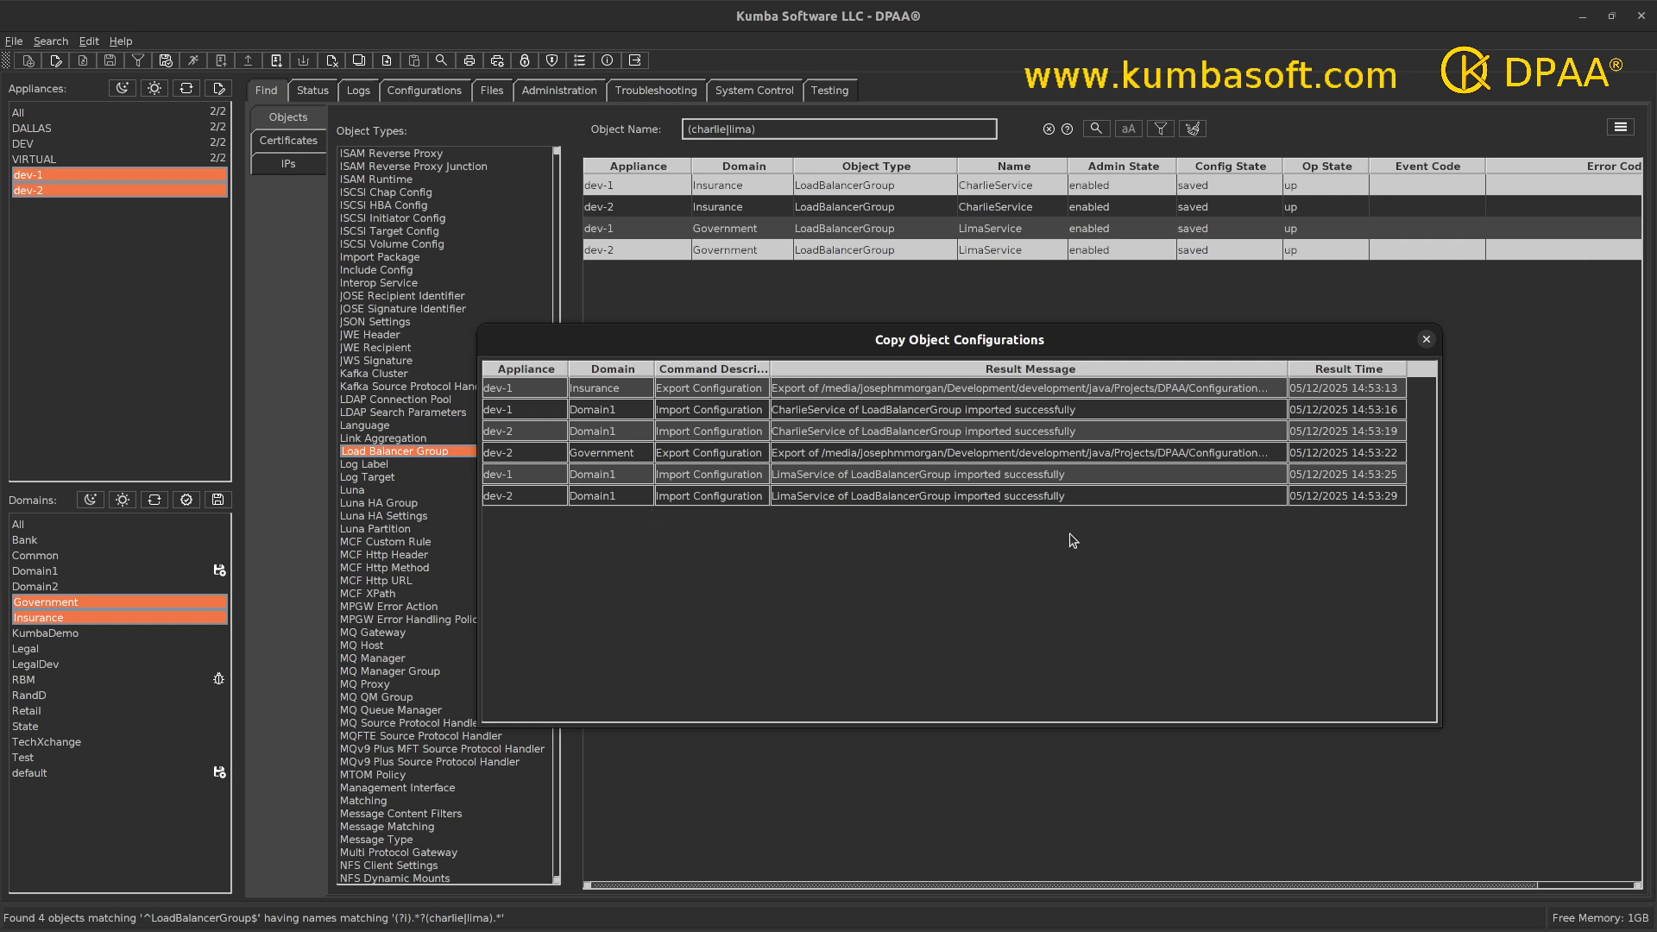
pyautogui.click(1427, 340)
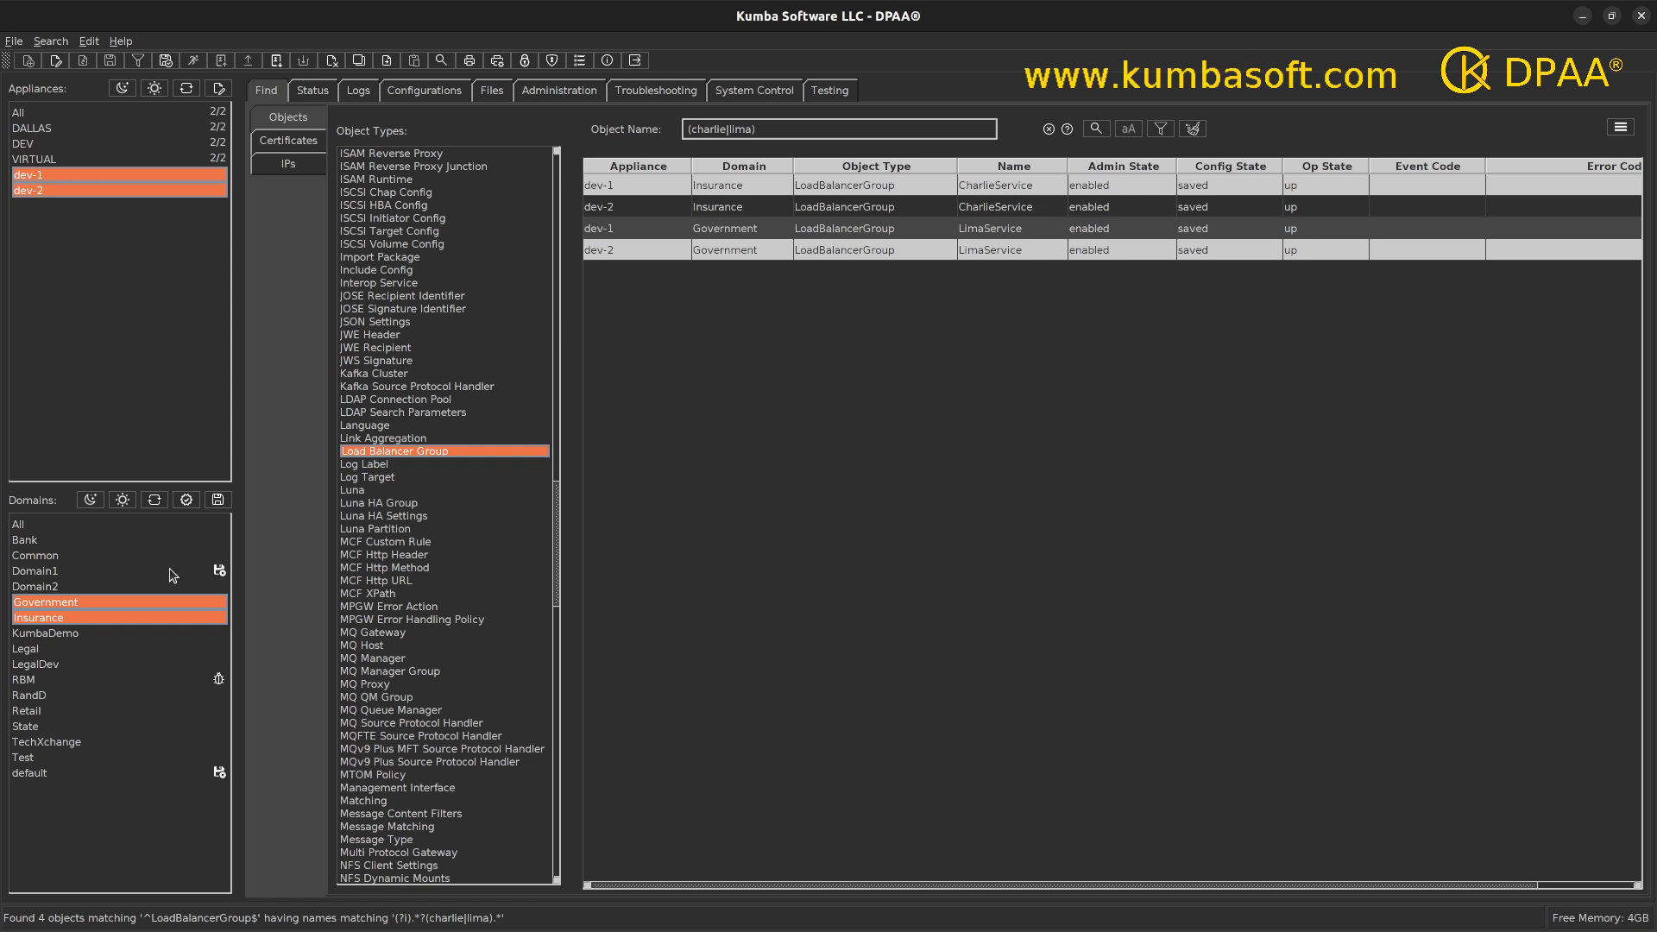
# Step: Clear the object name filter, search Domain1 for load balancer groups, and inspect the copied entries with a narrower Name column
pyautogui.click(45, 572)
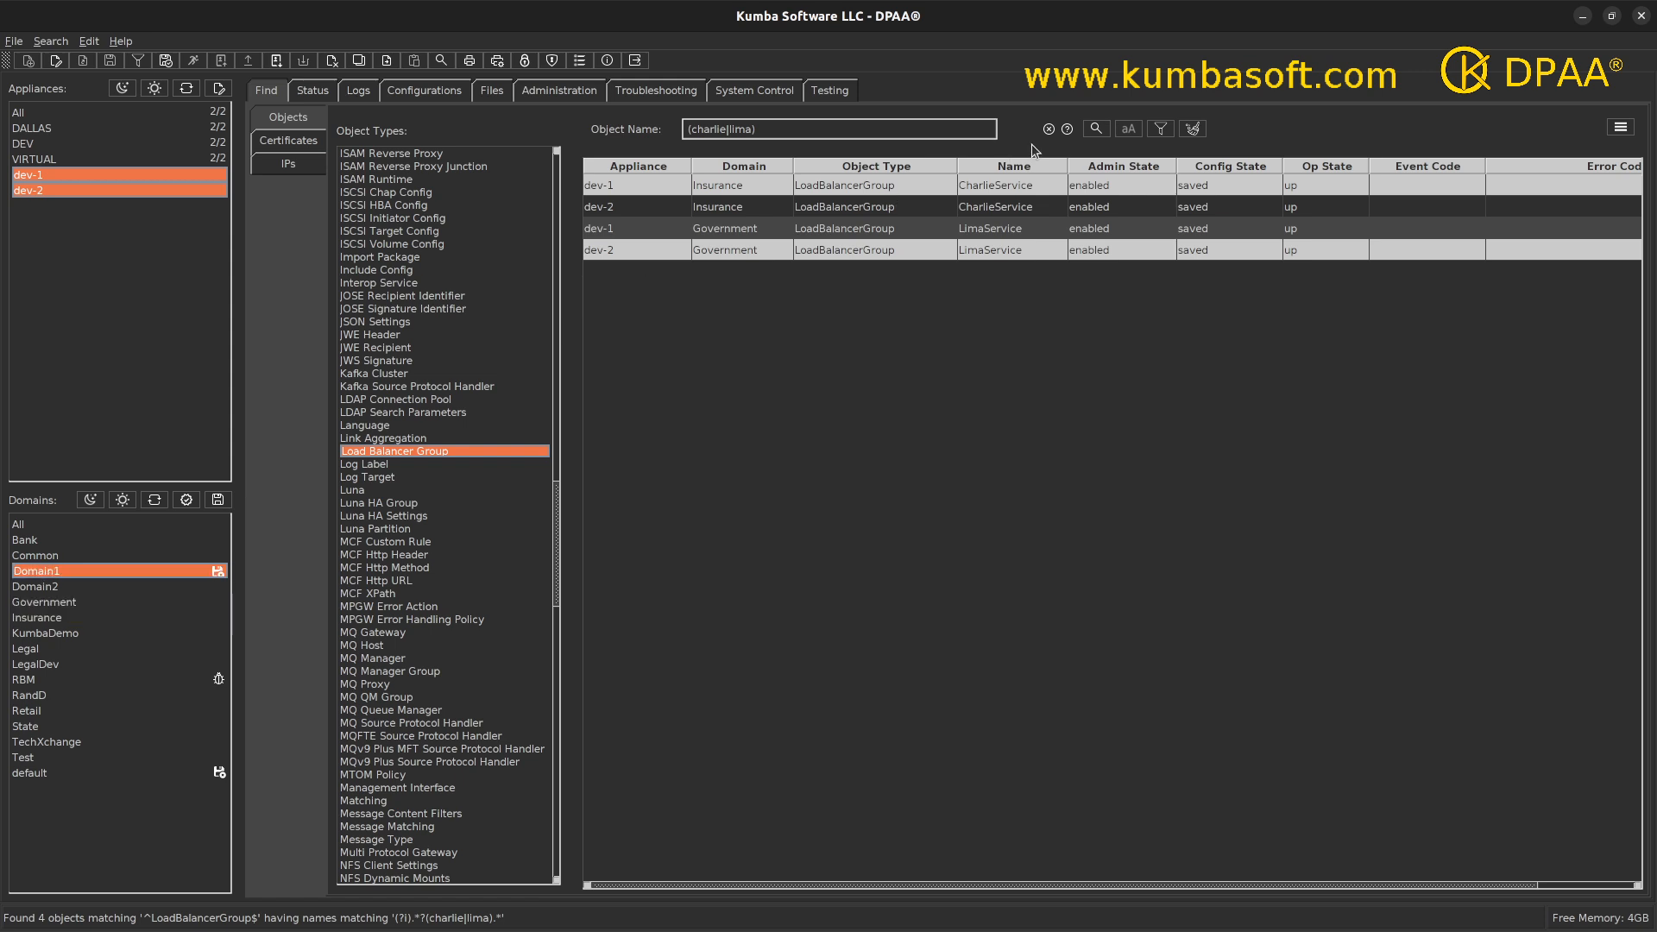
pyautogui.click(1049, 129)
pyautogui.click(1097, 128)
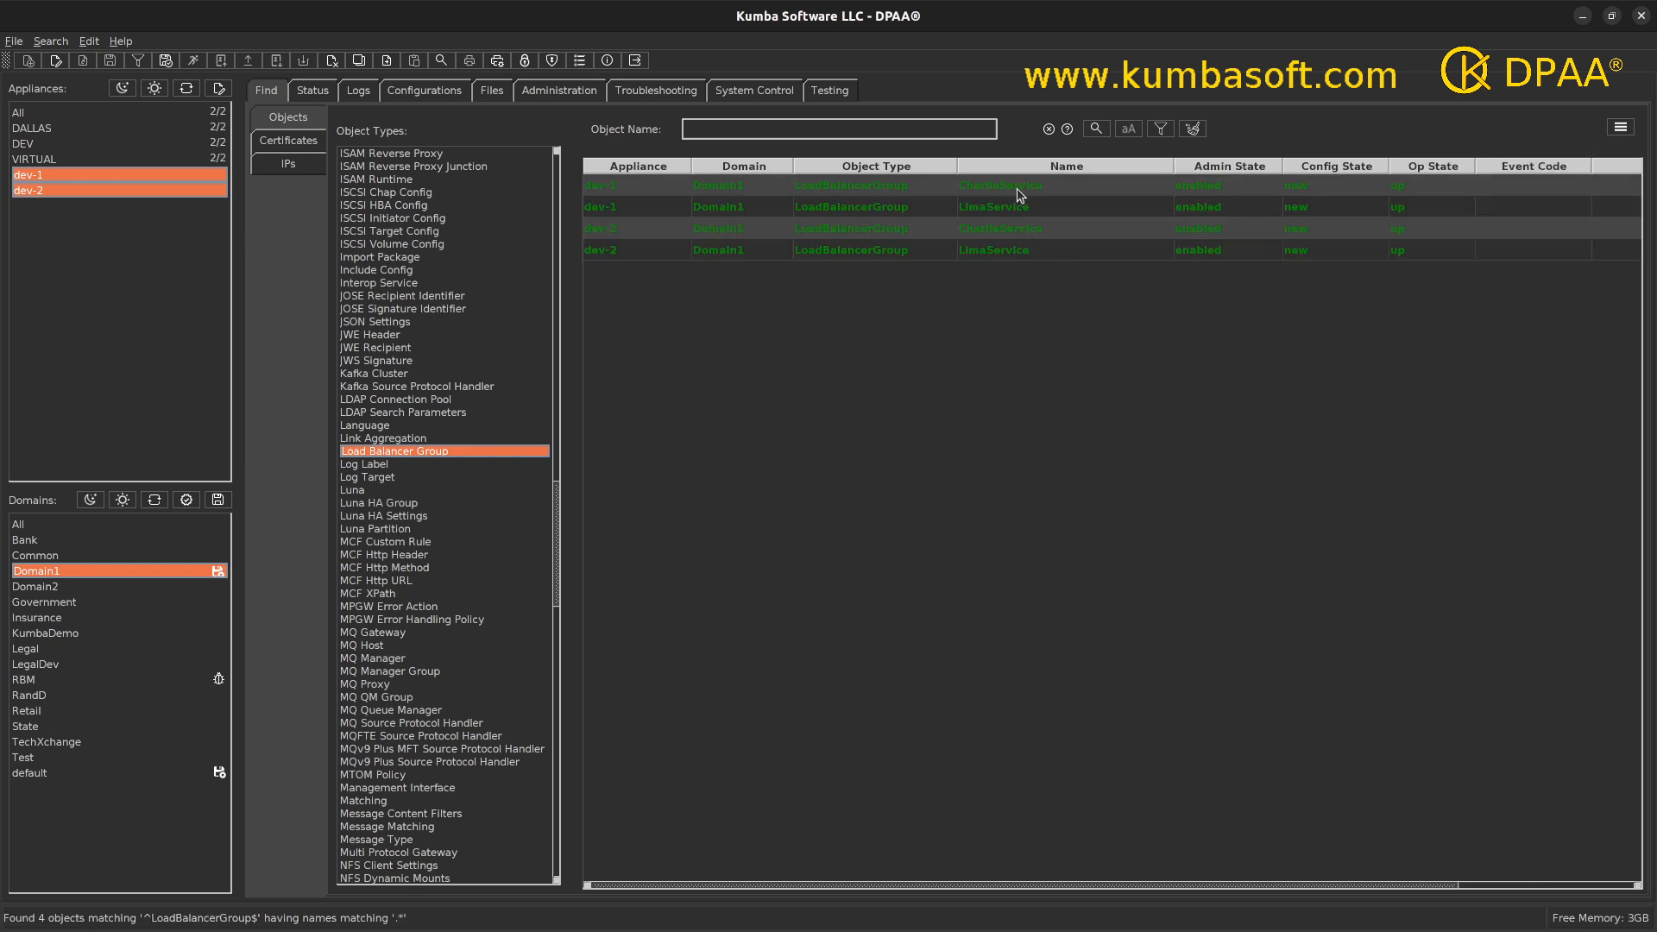
pyautogui.moveTo(1017, 188); pyautogui.dragTo(1017, 257)
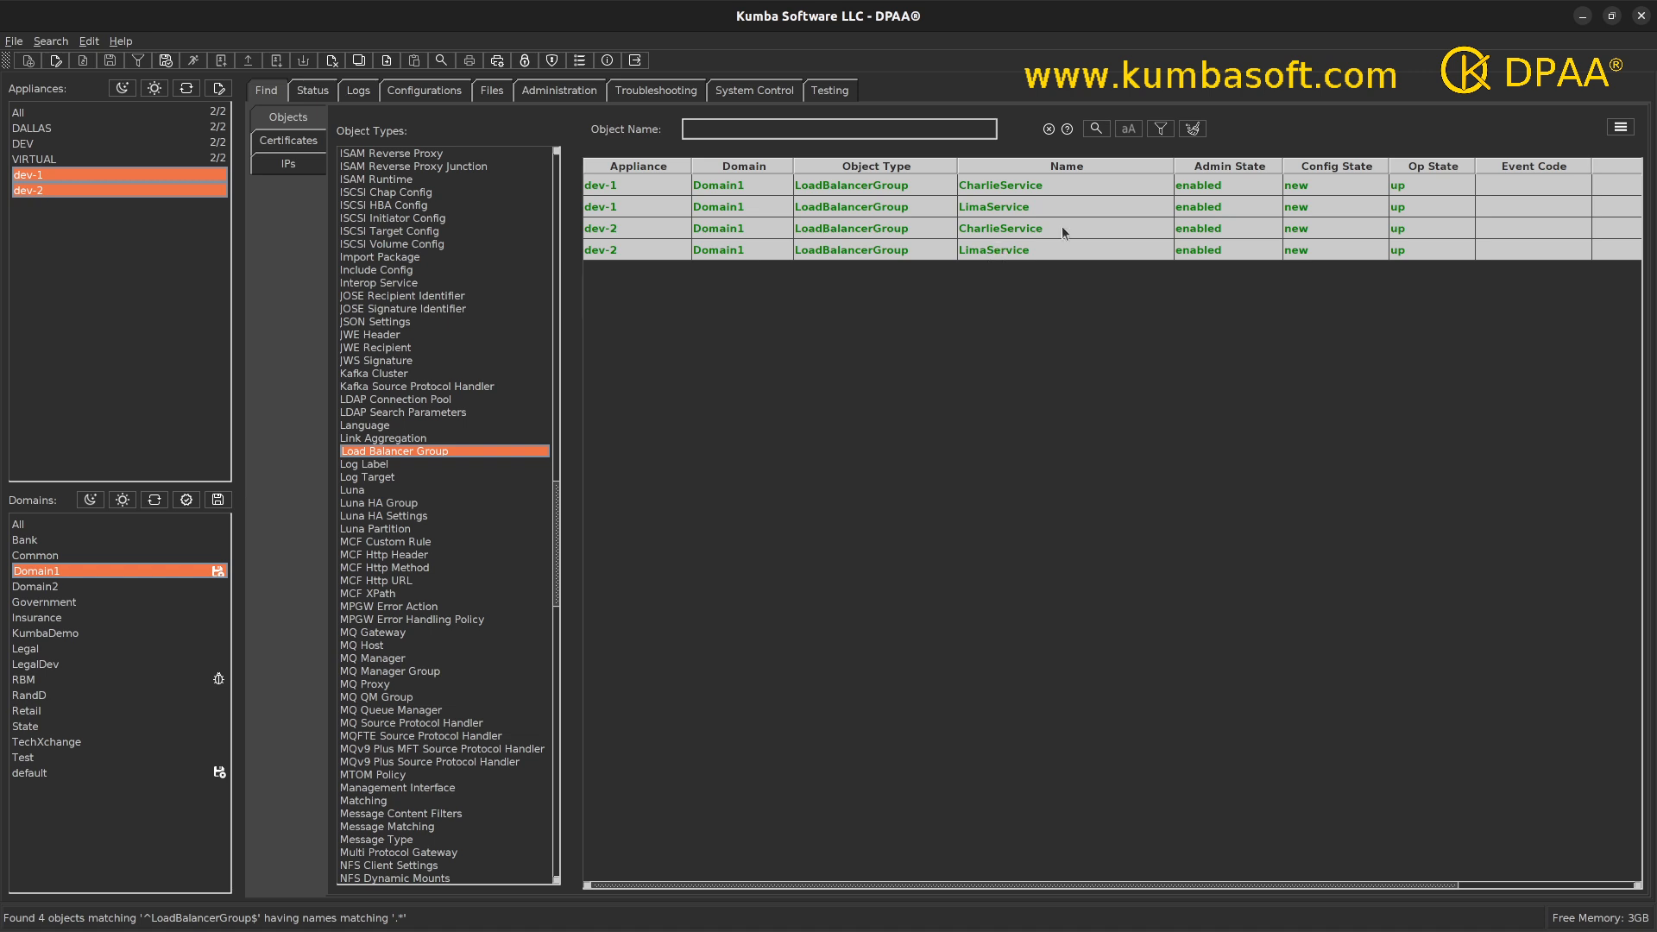
pyautogui.moveTo(1172, 167); pyautogui.dragTo(1090, 168)
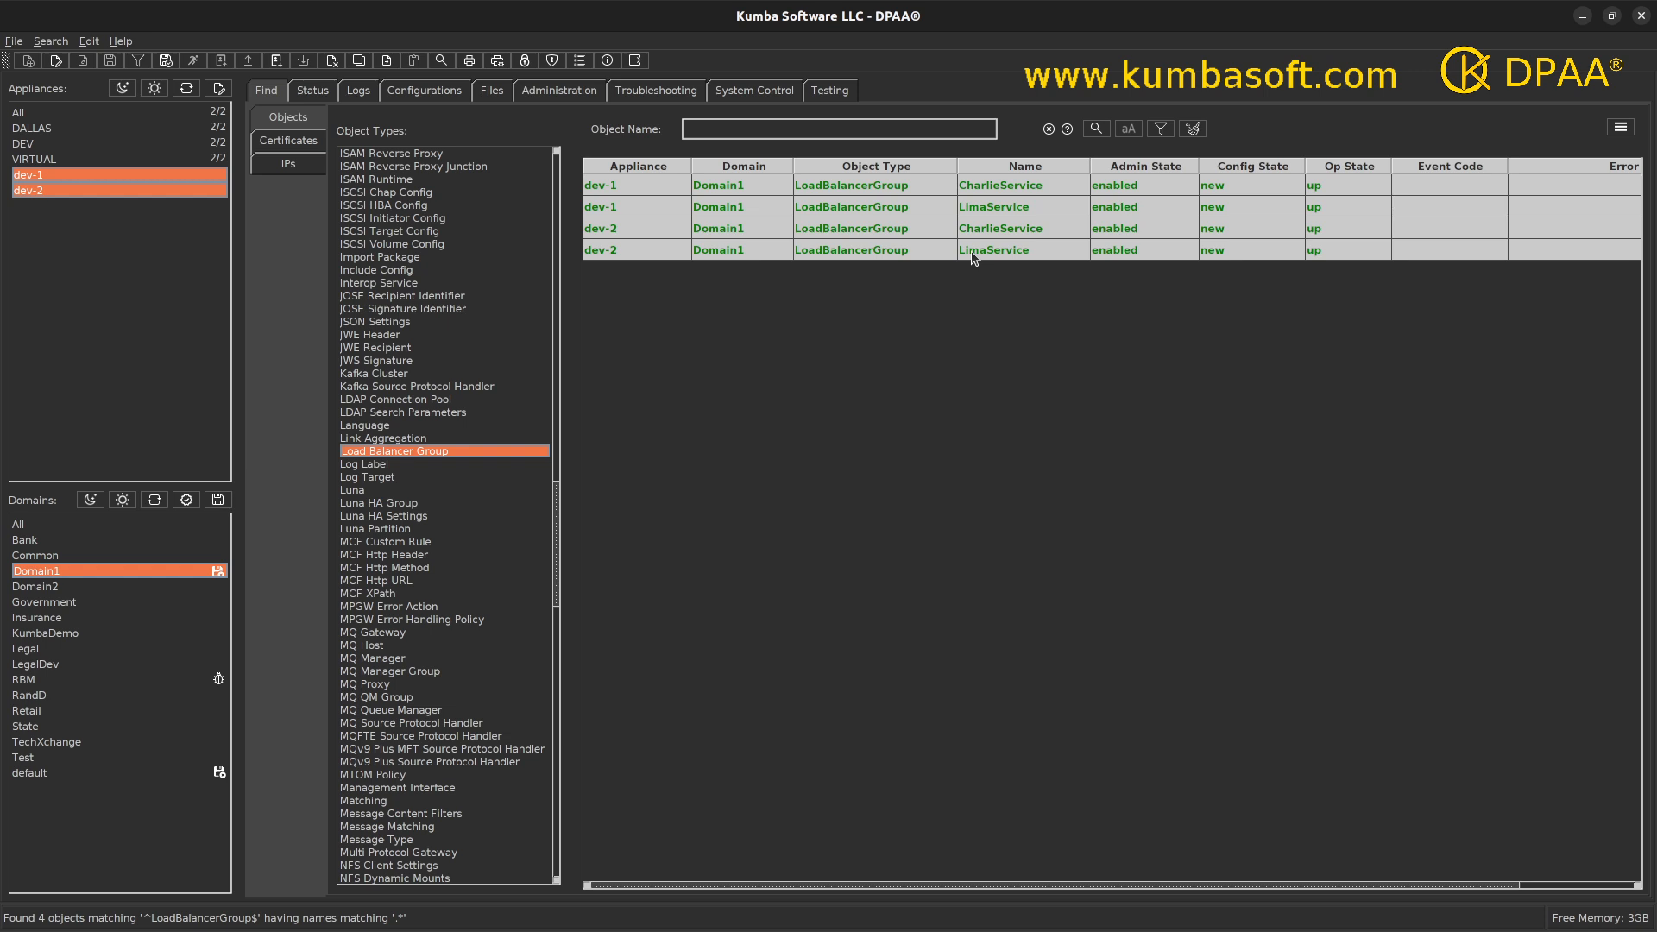
# Step: Save the configuration of Domain1 and rerun the load balancer group search, narrowing the Name column again
pyautogui.click(219, 503)
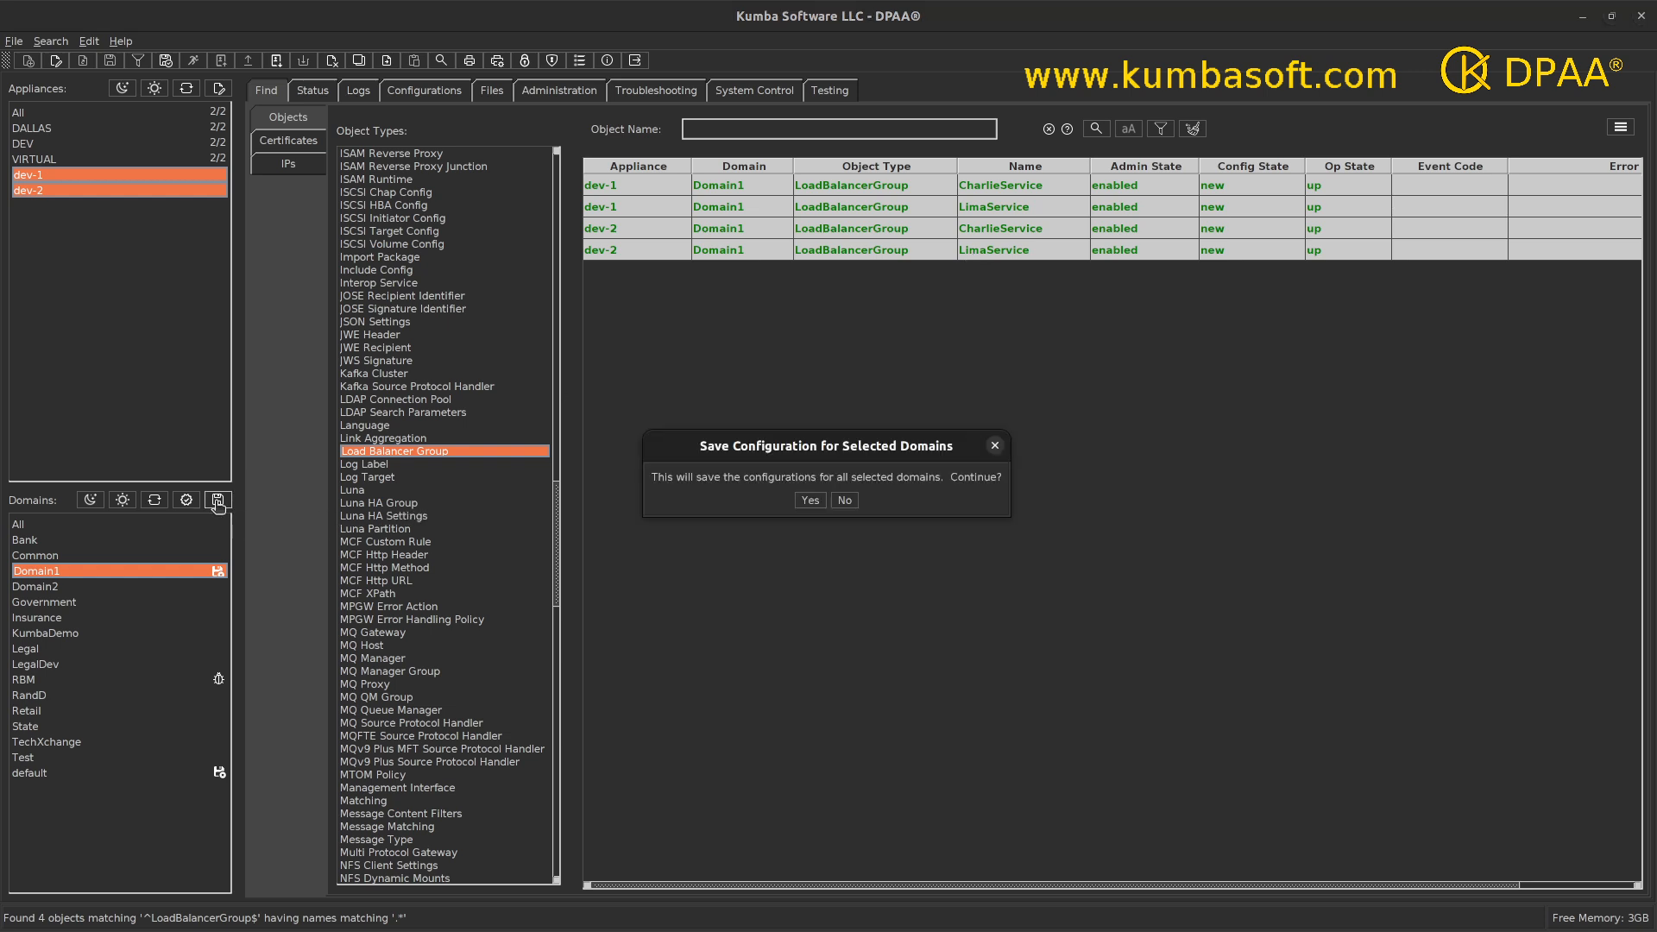
pyautogui.click(810, 502)
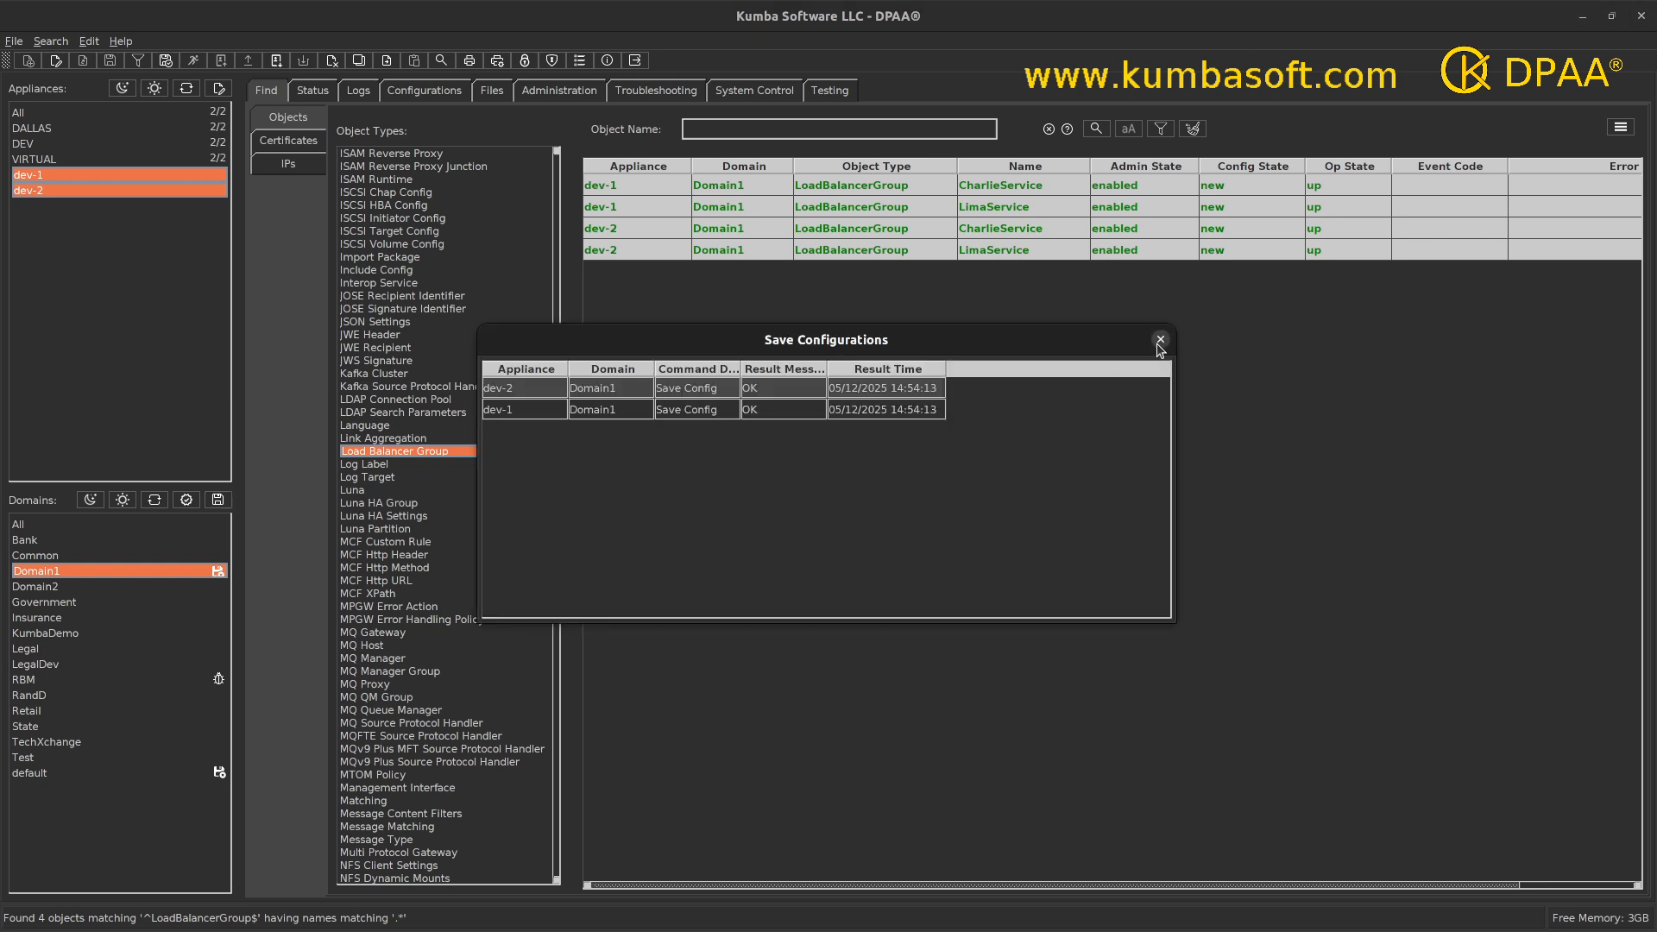
pyautogui.click(1160, 340)
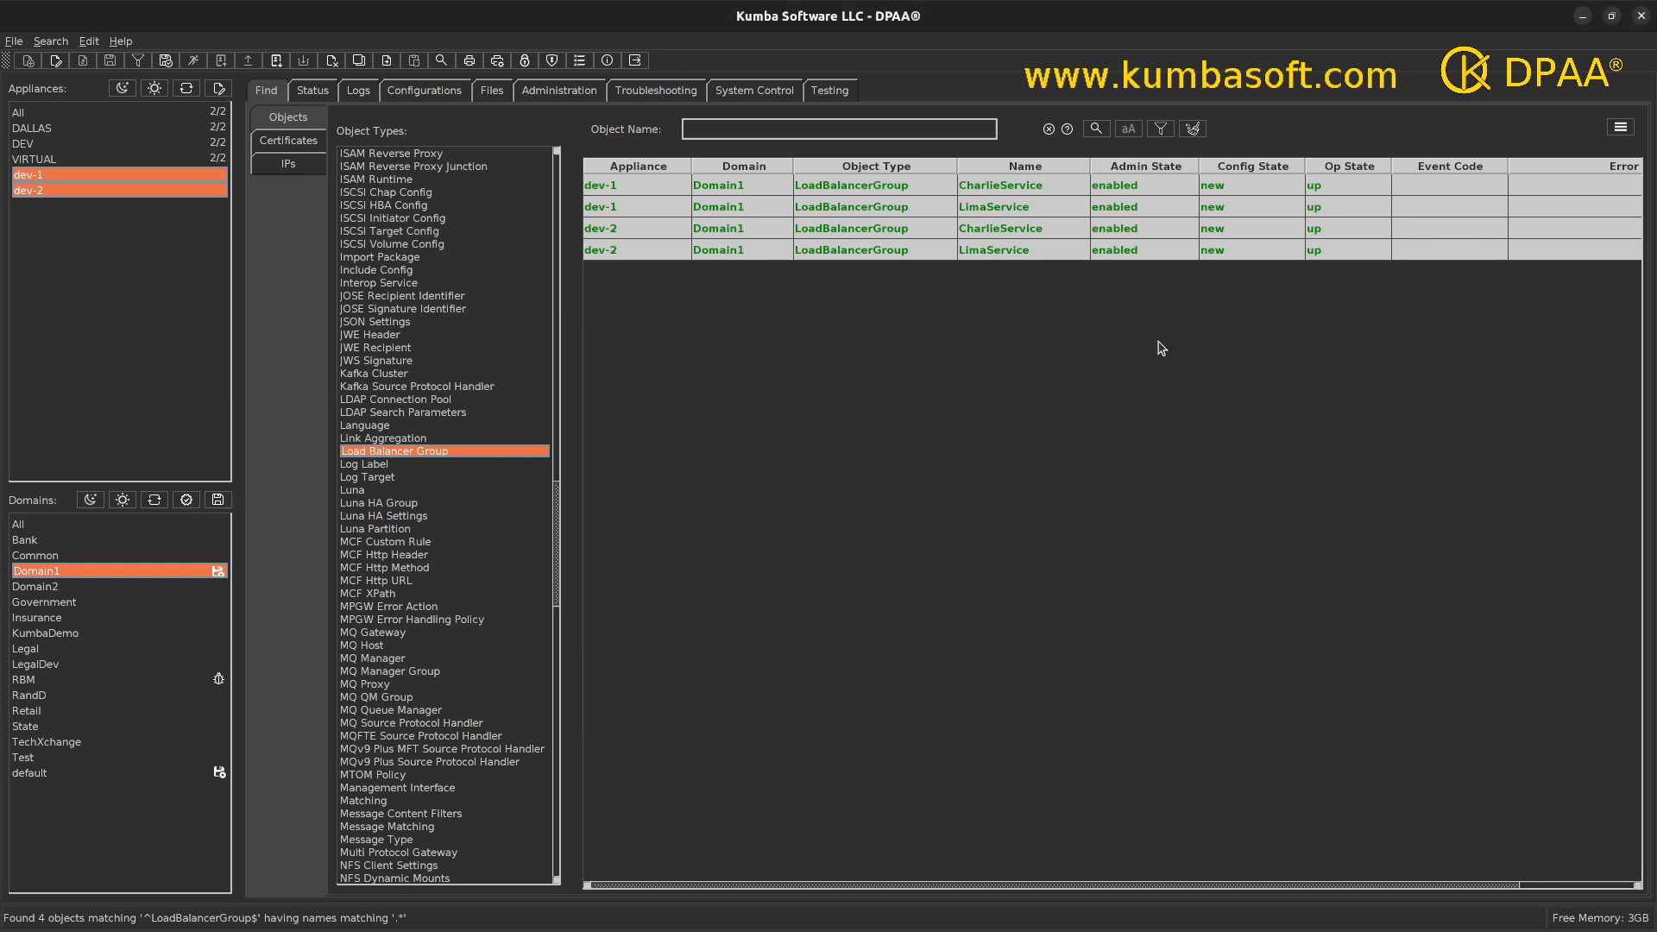
pyautogui.click(1097, 130)
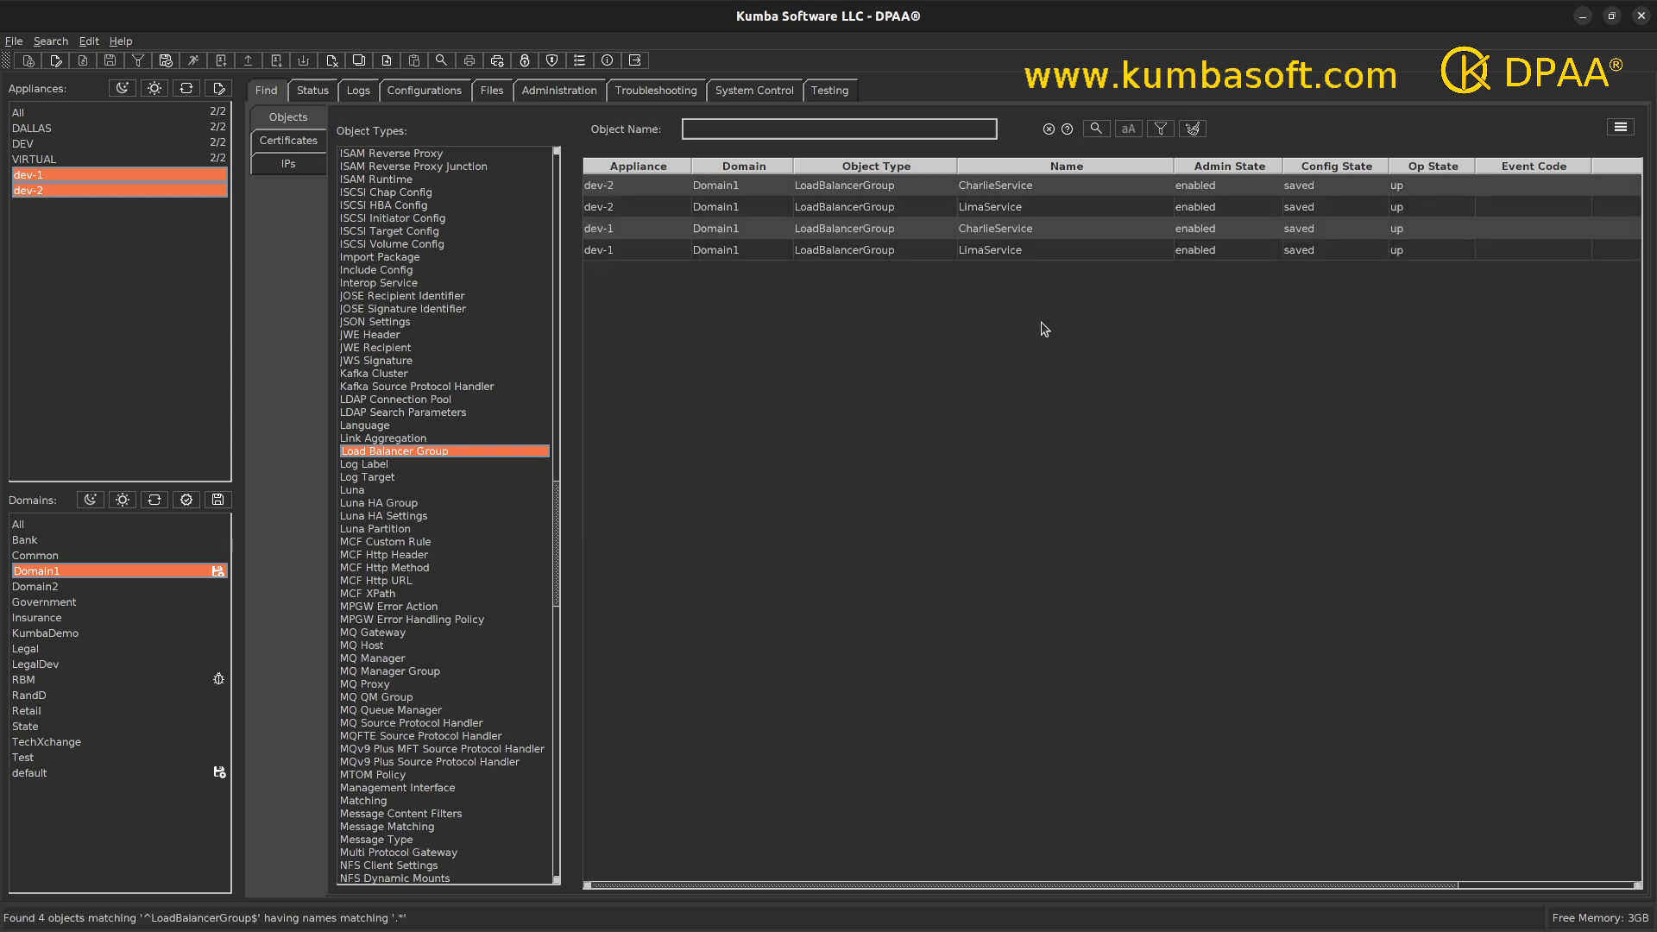
pyautogui.moveTo(1174, 167); pyautogui.dragTo(1072, 167)
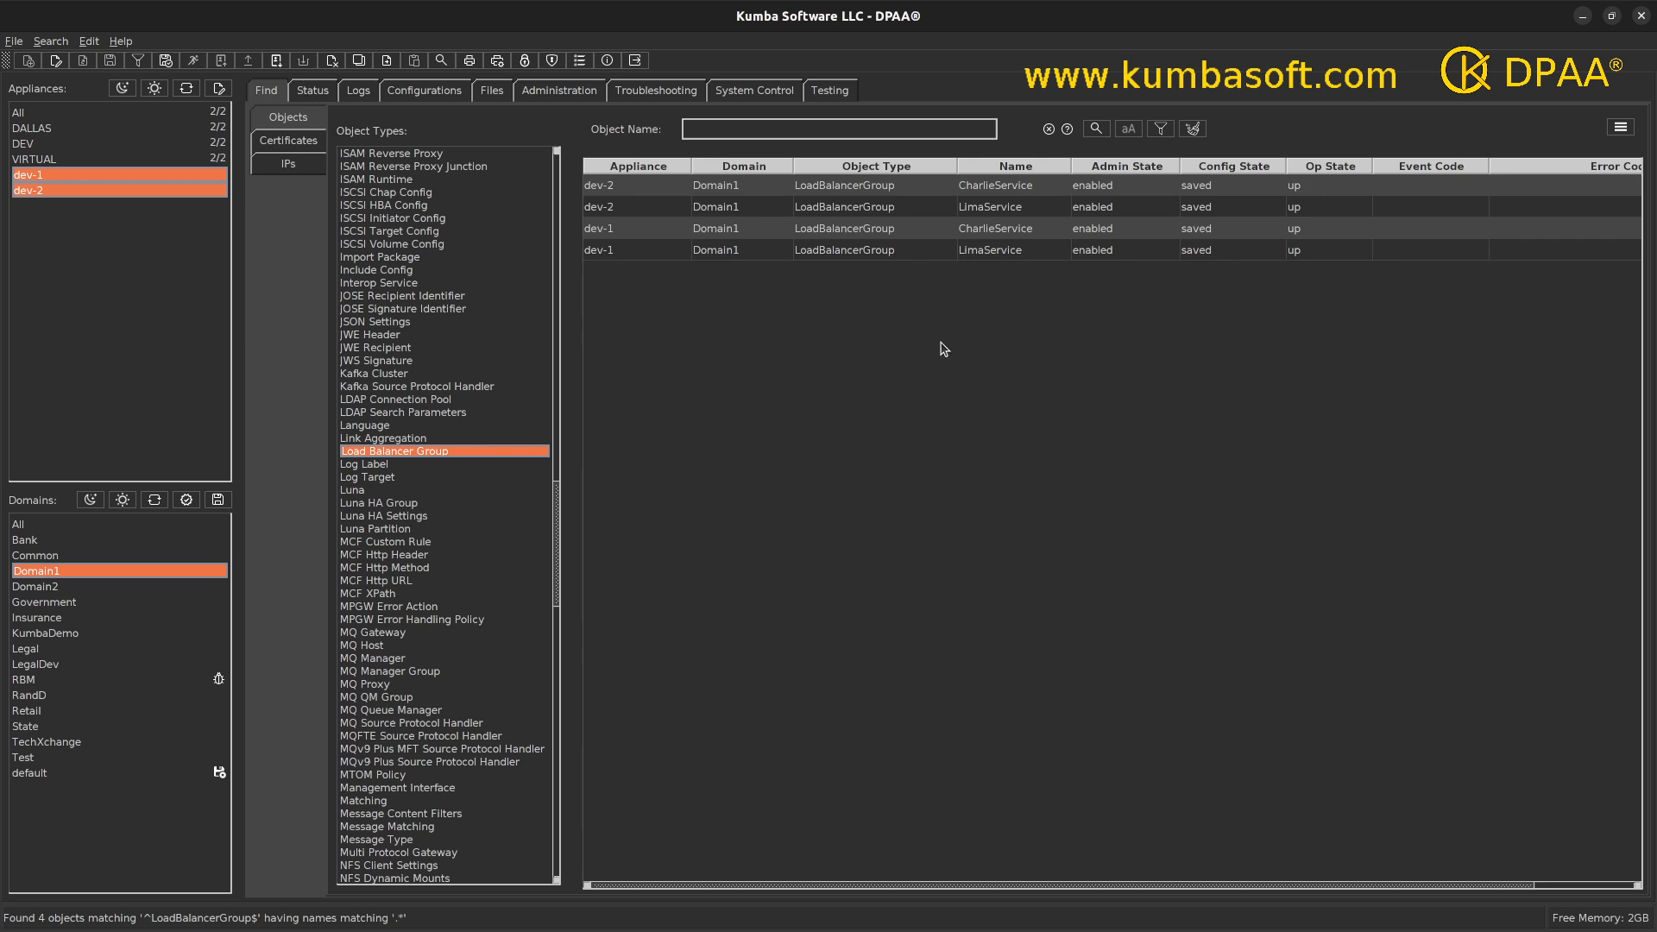
# Step: Start moving the dev-2 CharlieService and LimaService load balancer groups from Domain1, with dev-1 and dev-2 as destination appliances
pyautogui.click(816, 193)
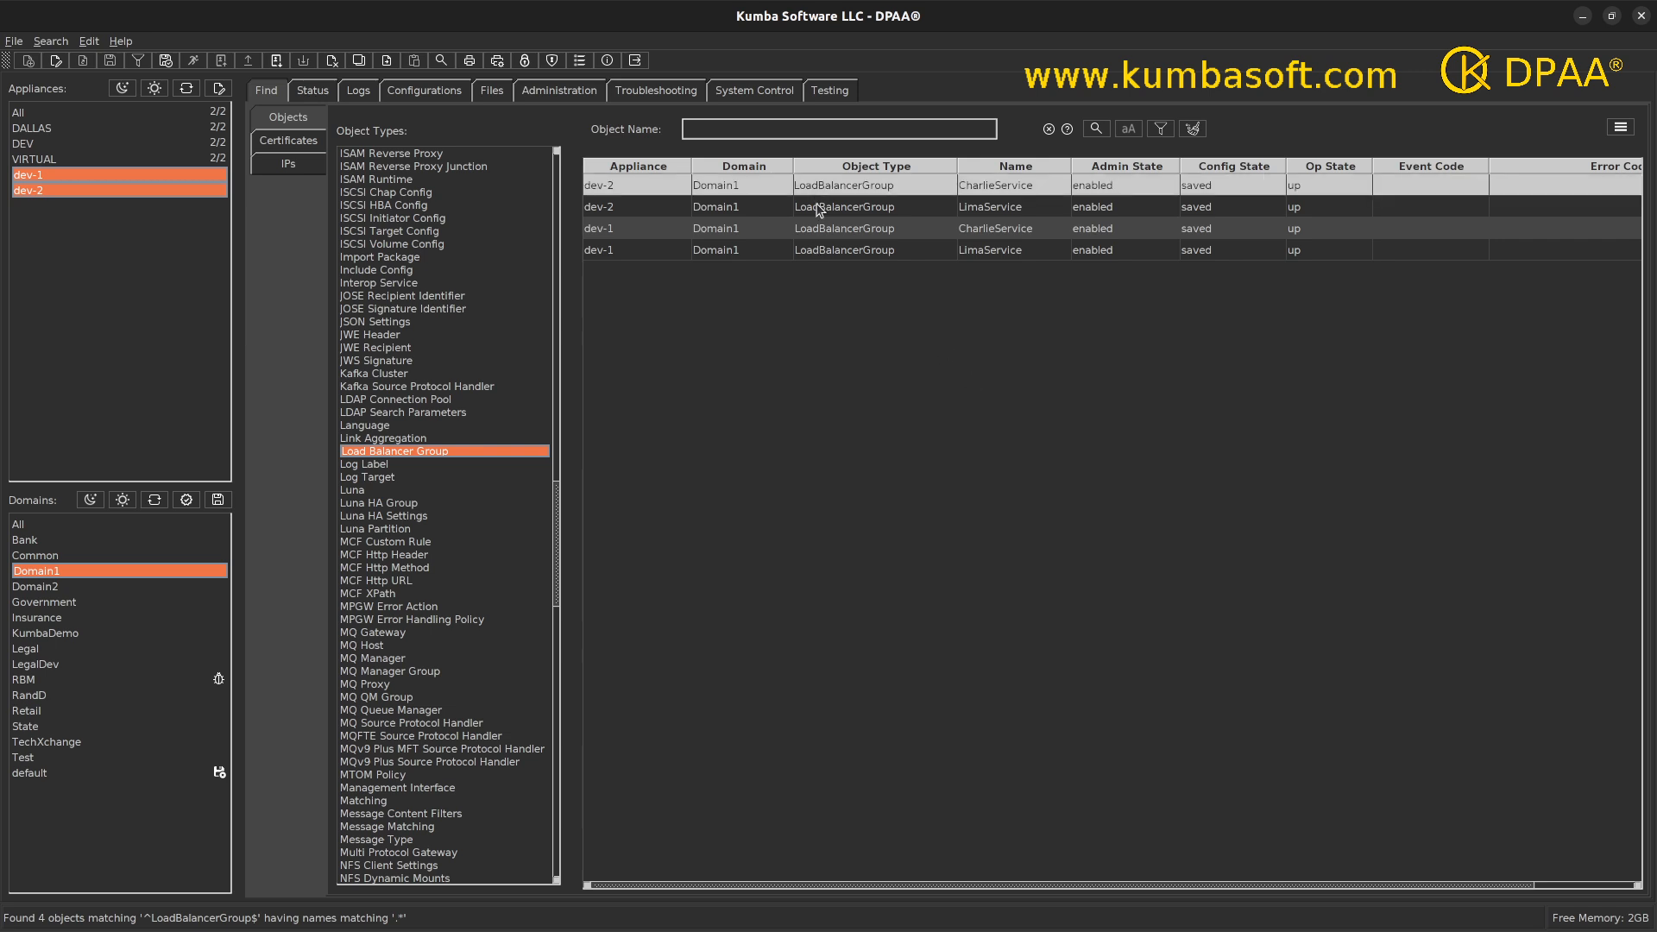
pyautogui.keyDown('shift'); pyautogui.click(815, 205); pyautogui.keyUp('shift')
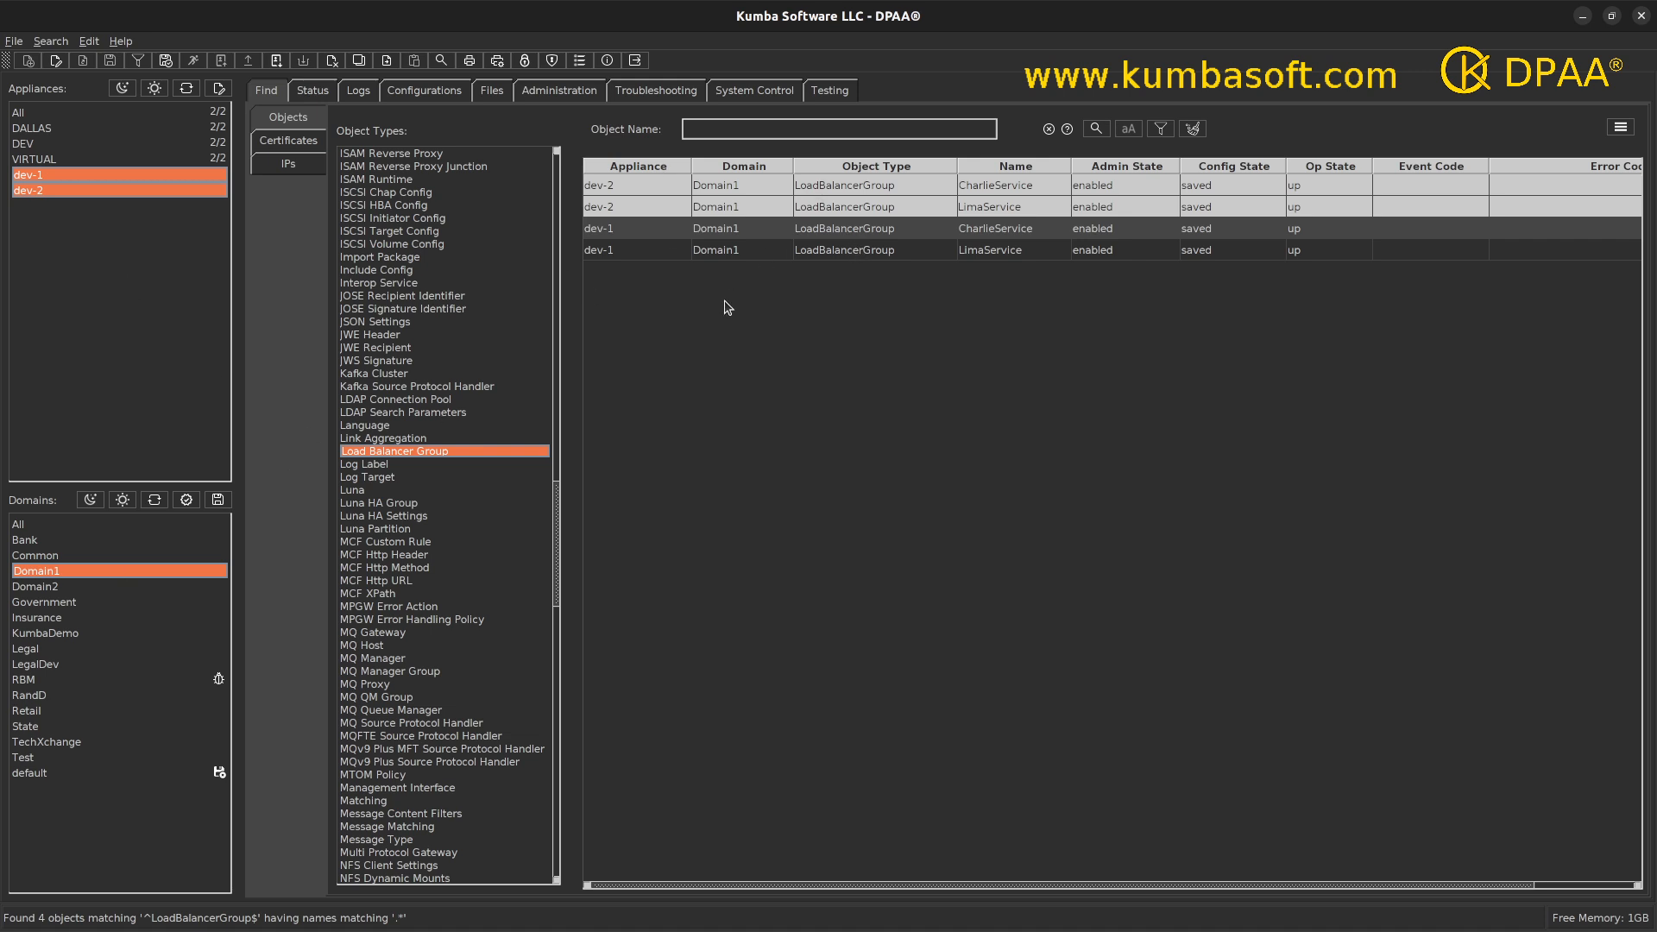
pyautogui.rightClick(805, 214)
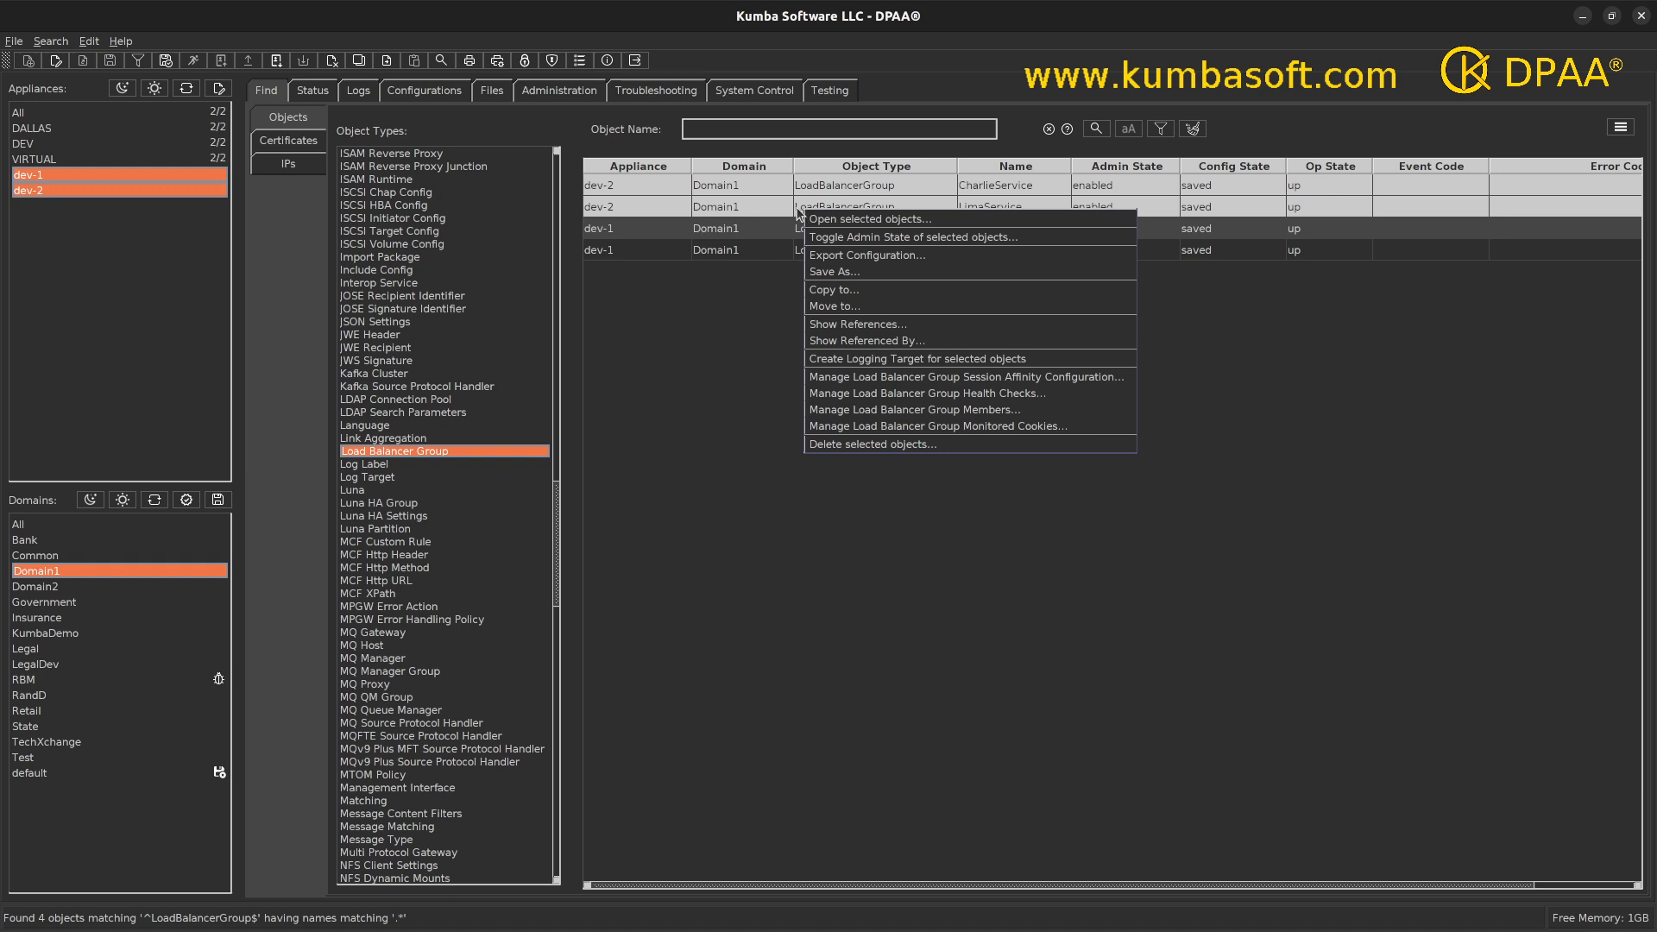
pyautogui.click(844, 308)
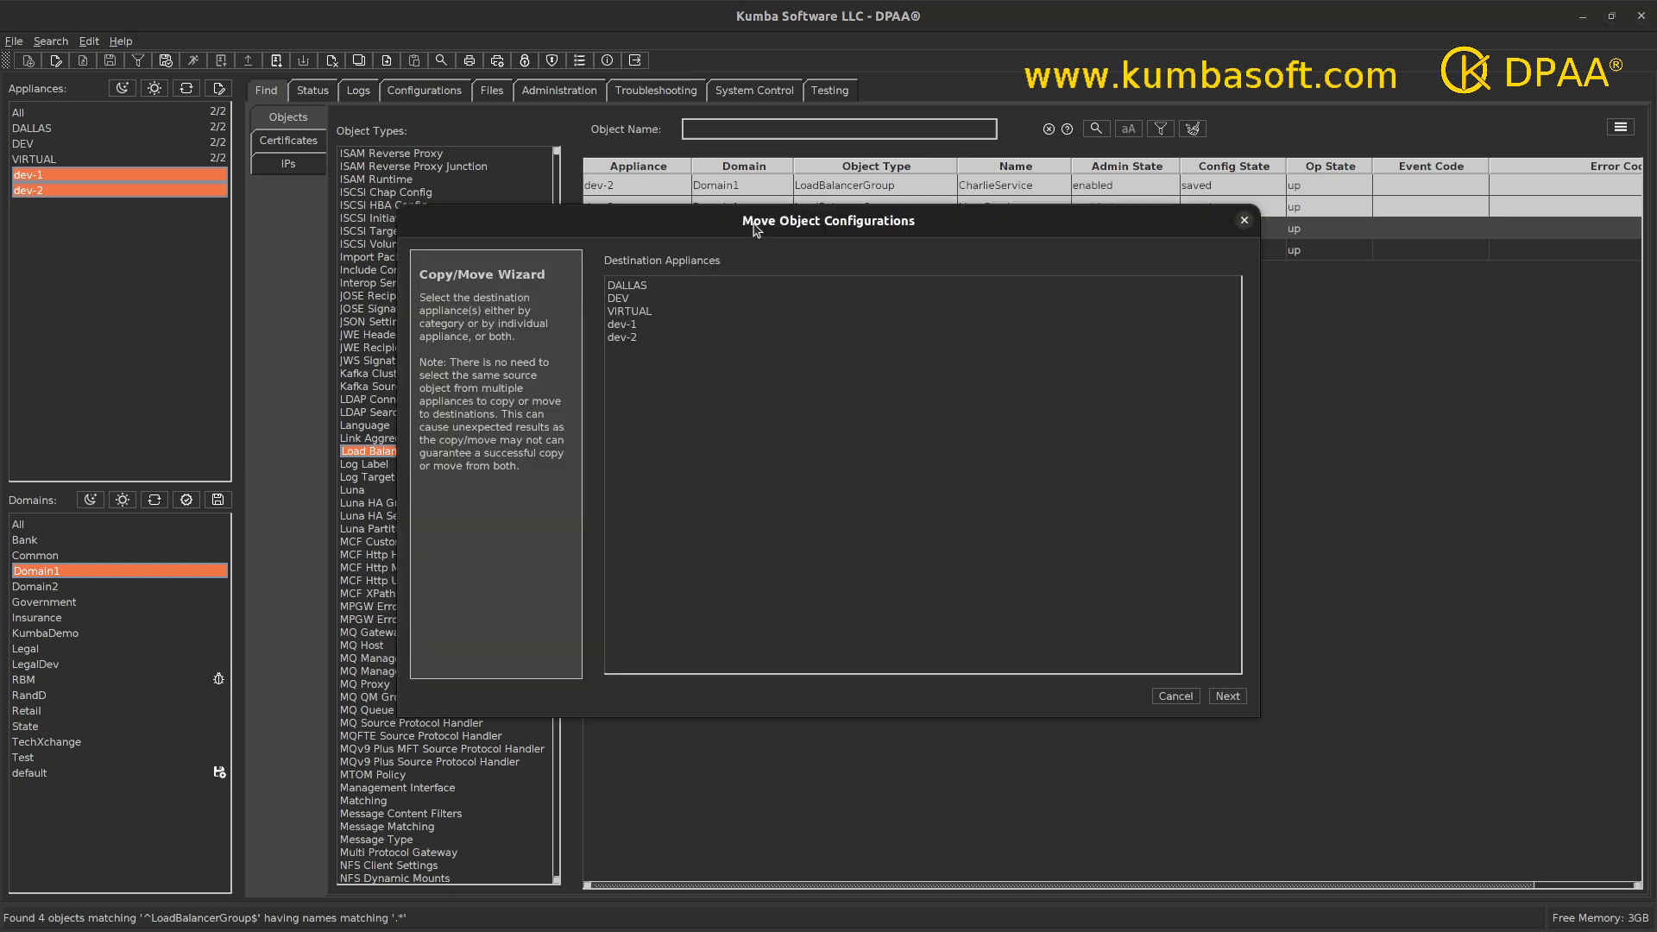
pyautogui.moveTo(753, 223); pyautogui.dragTo(789, 276)
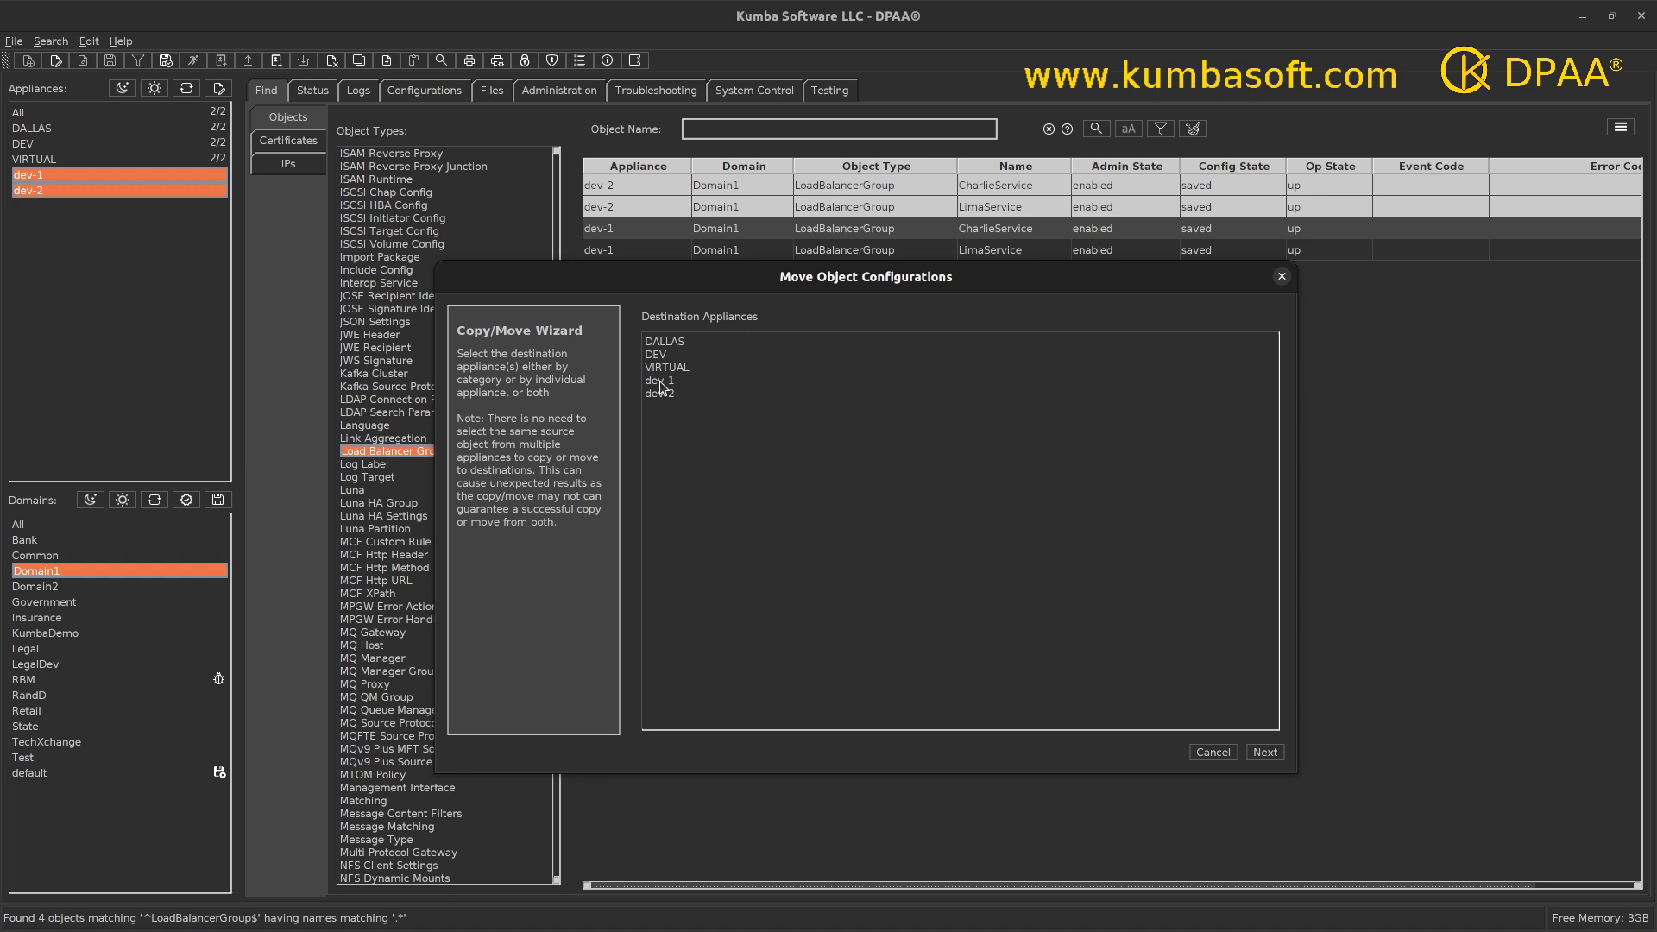
pyautogui.moveTo(661, 387); pyautogui.dragTo(663, 398)
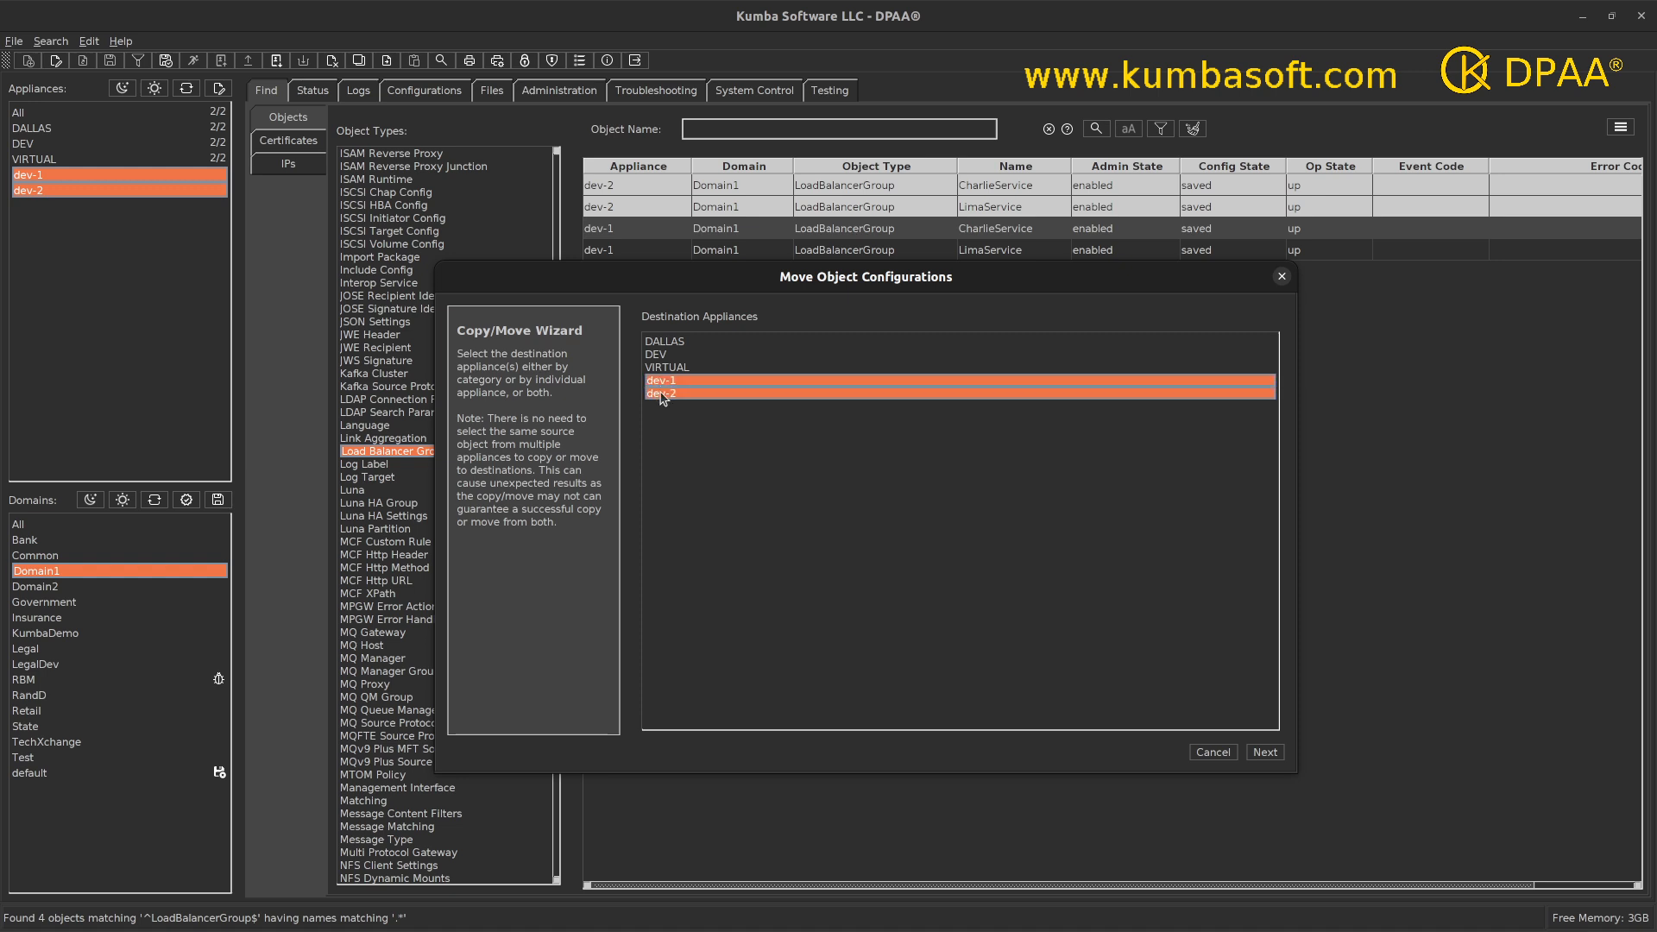
pyautogui.click(1265, 753)
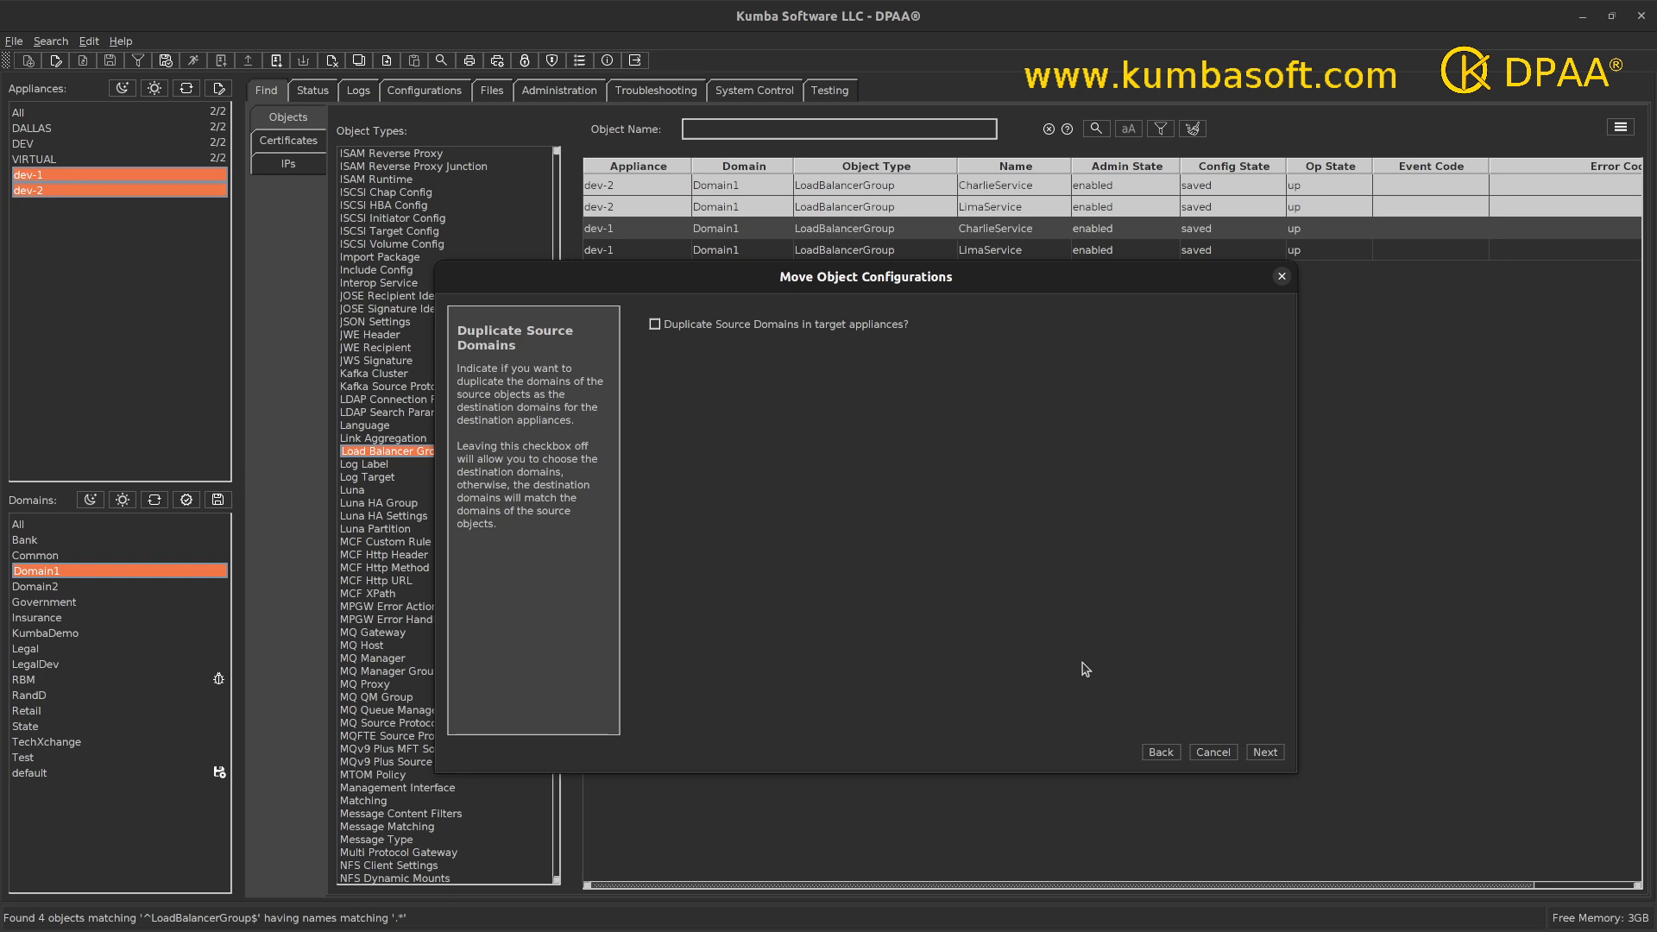
# Step: Leave source domain duplication off, choose Domain2 as the destination domain, and include object references but not referenced files
pyautogui.click(1266, 753)
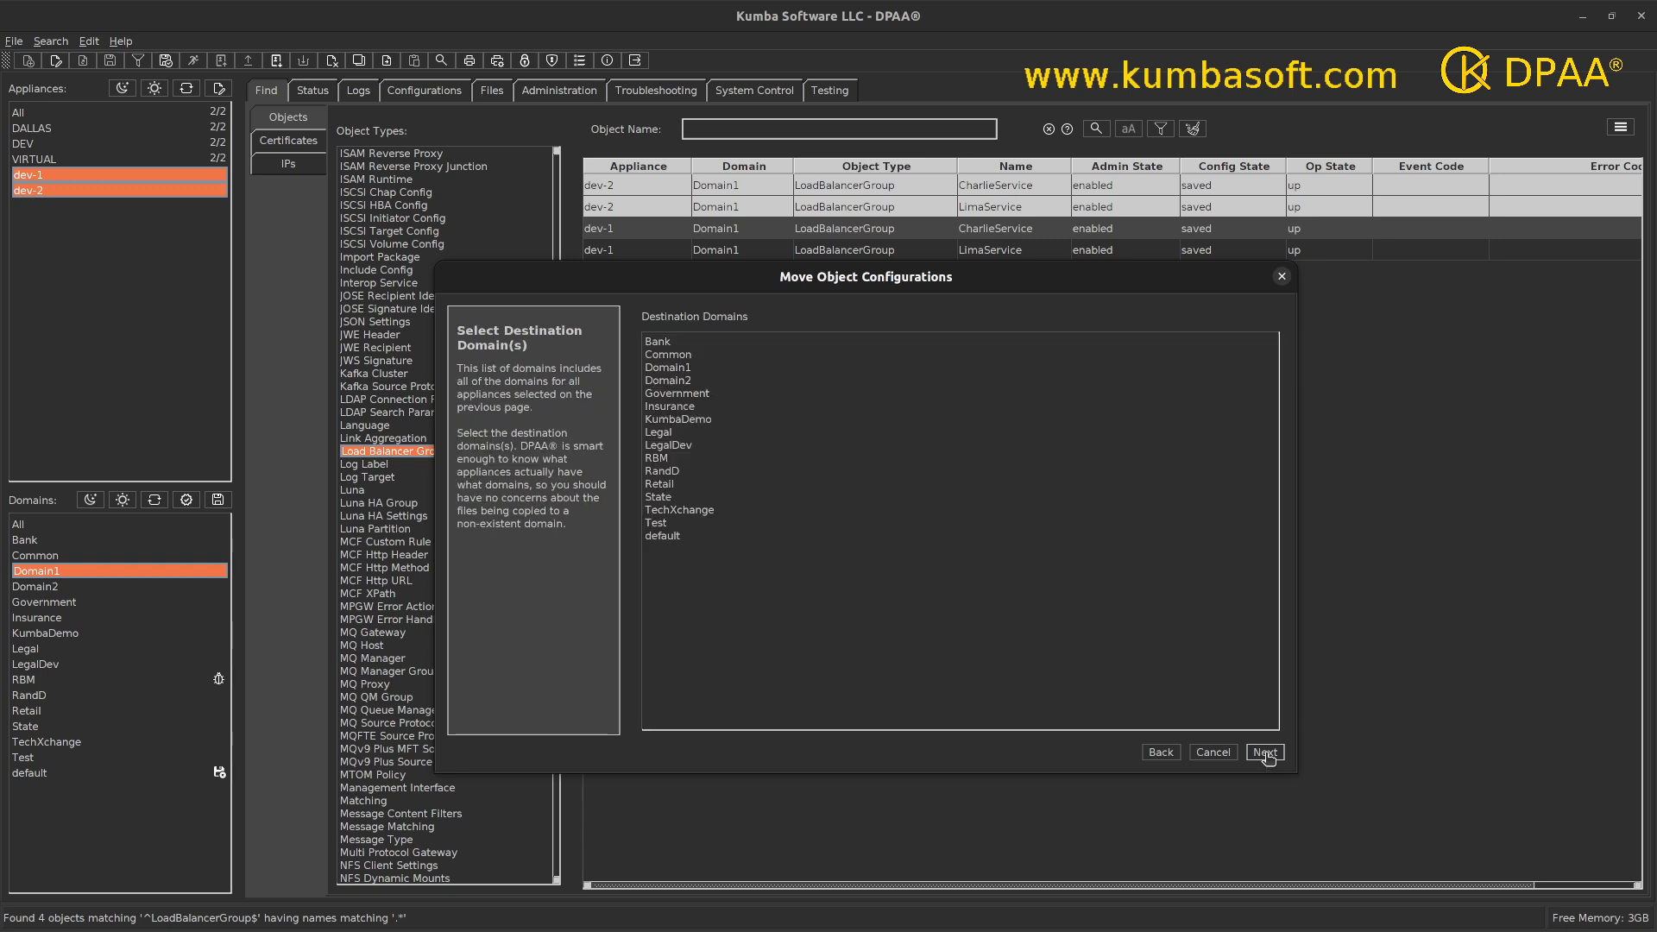
pyautogui.click(689, 383)
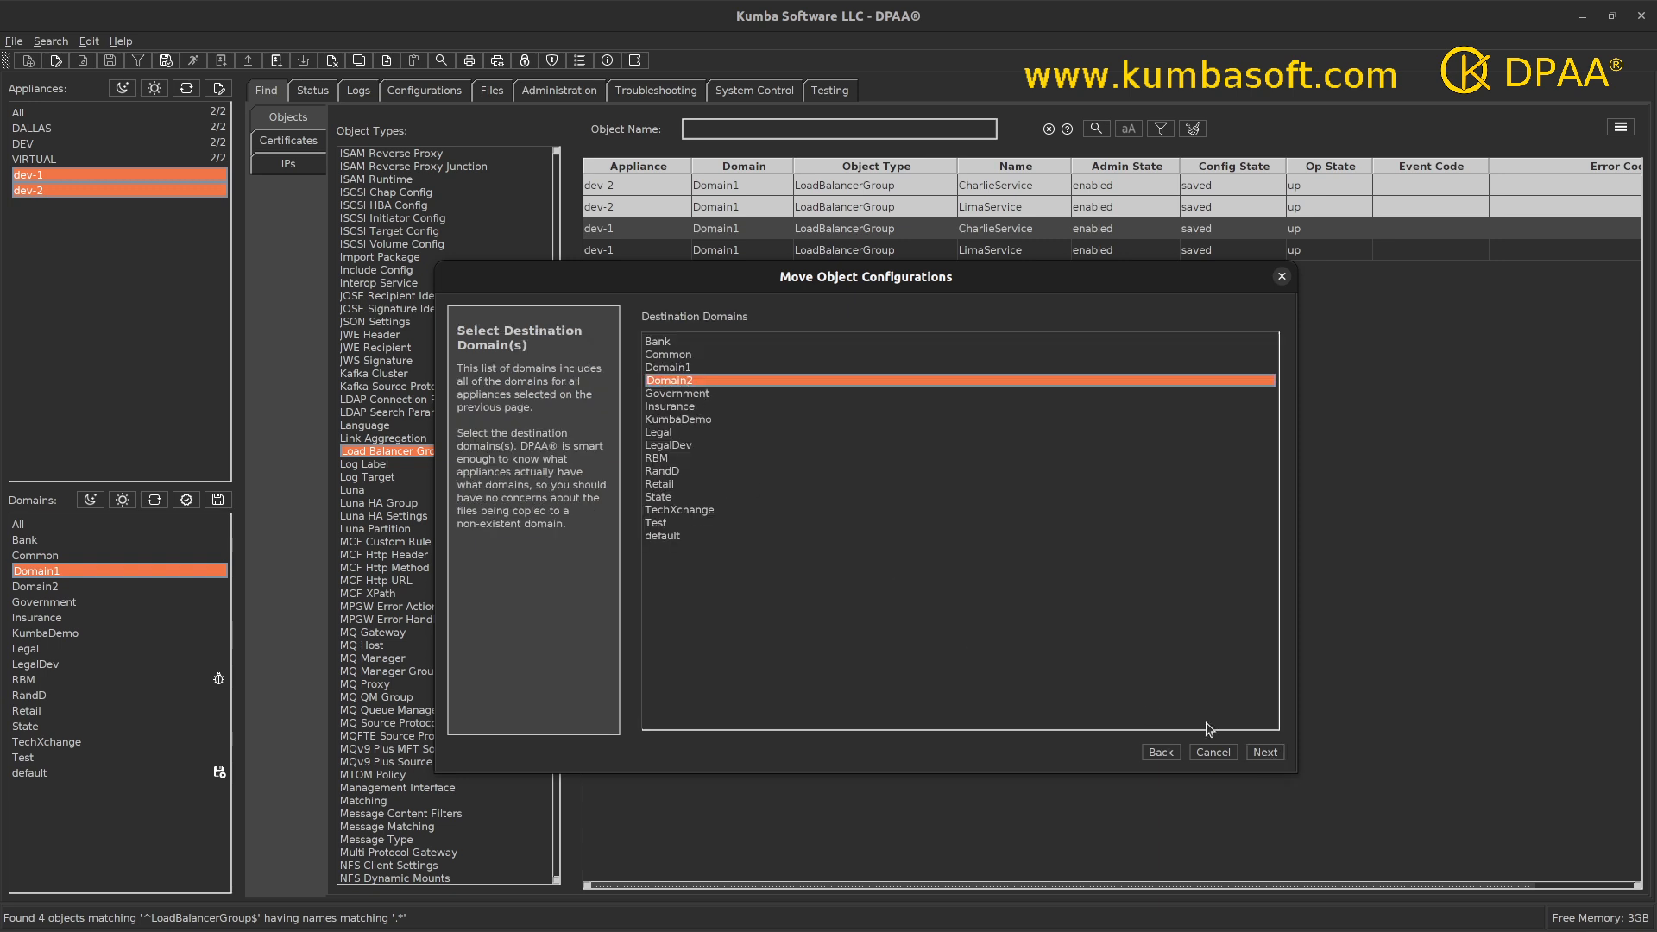
pyautogui.click(1265, 753)
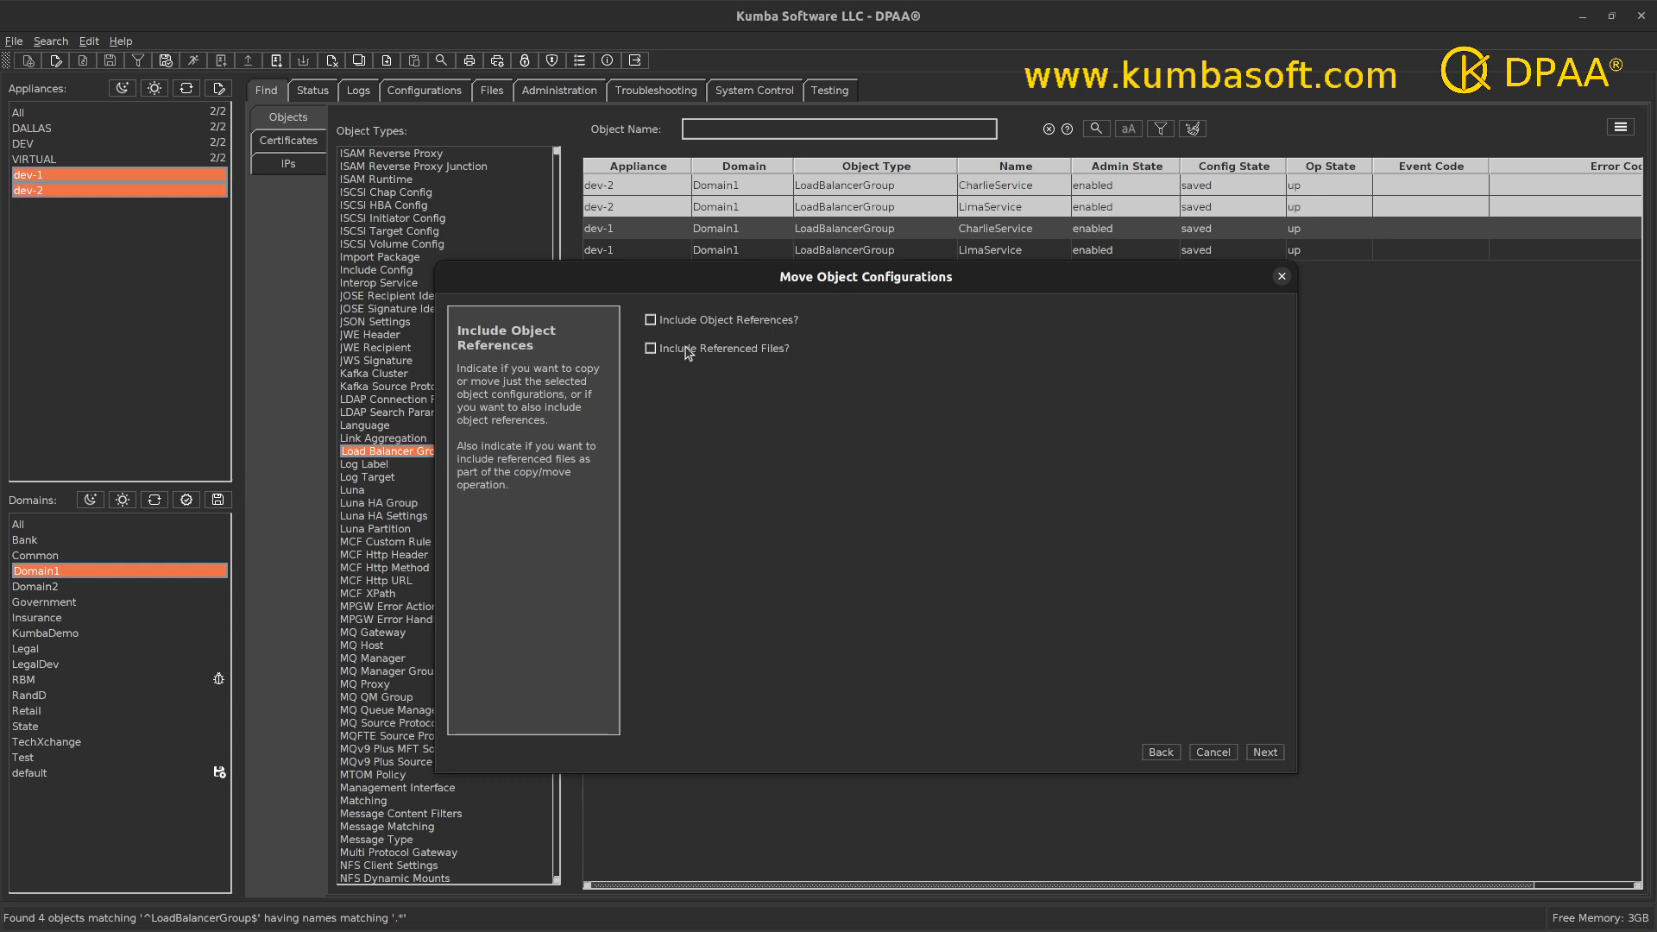
pyautogui.click(650, 320)
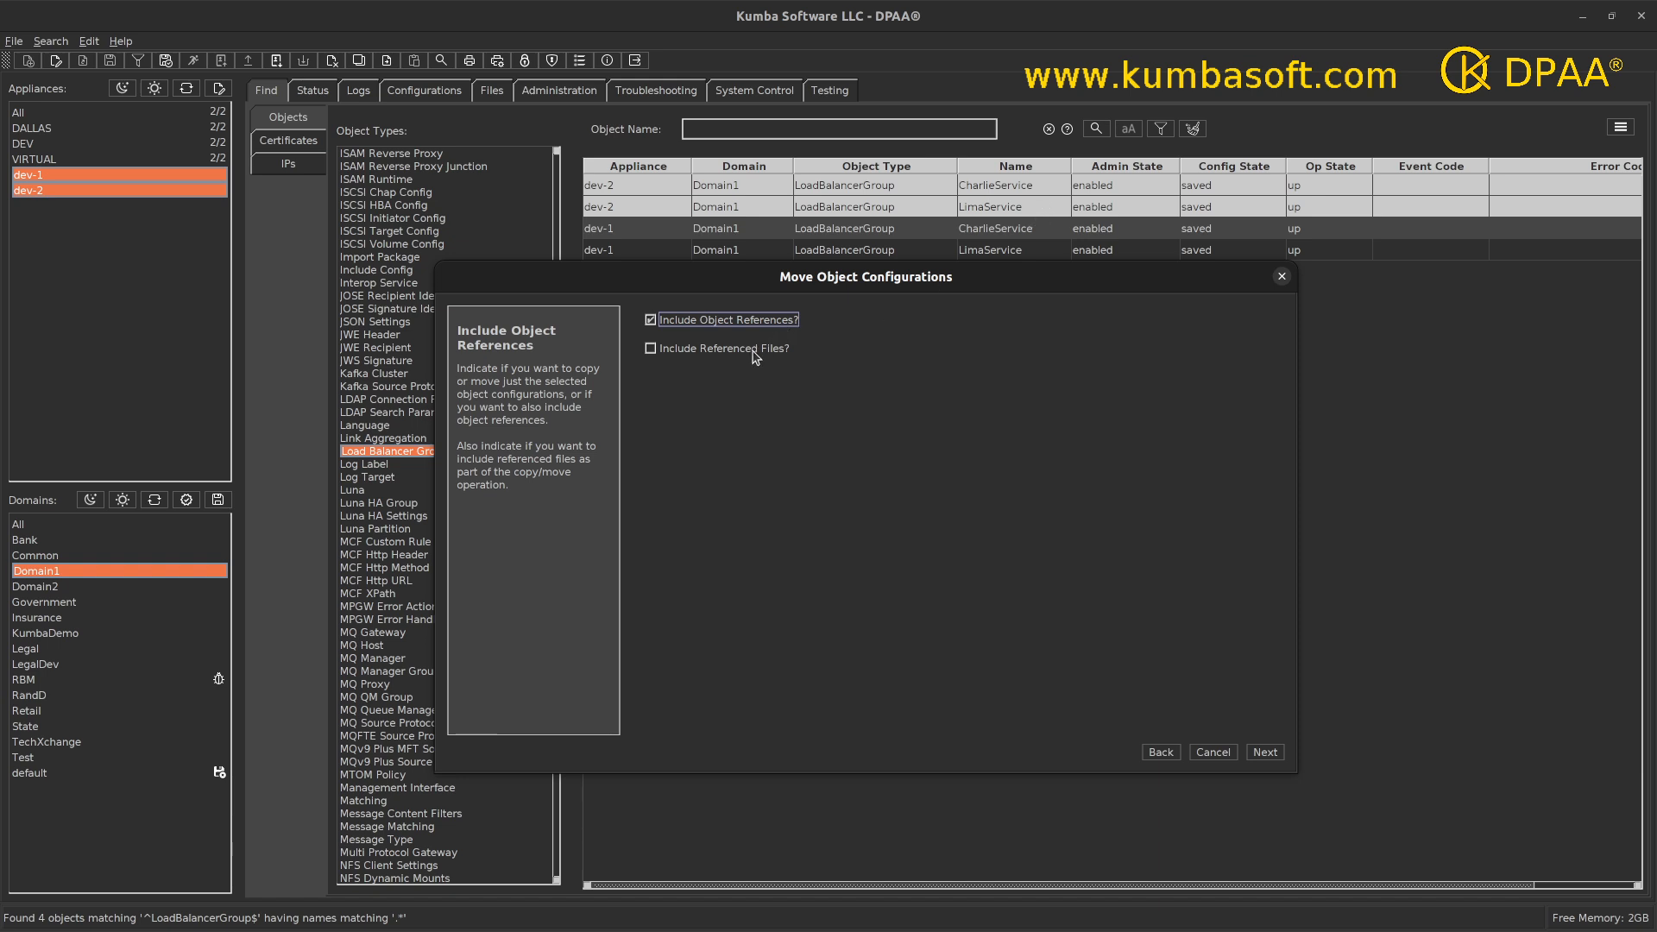
pyautogui.click(1267, 754)
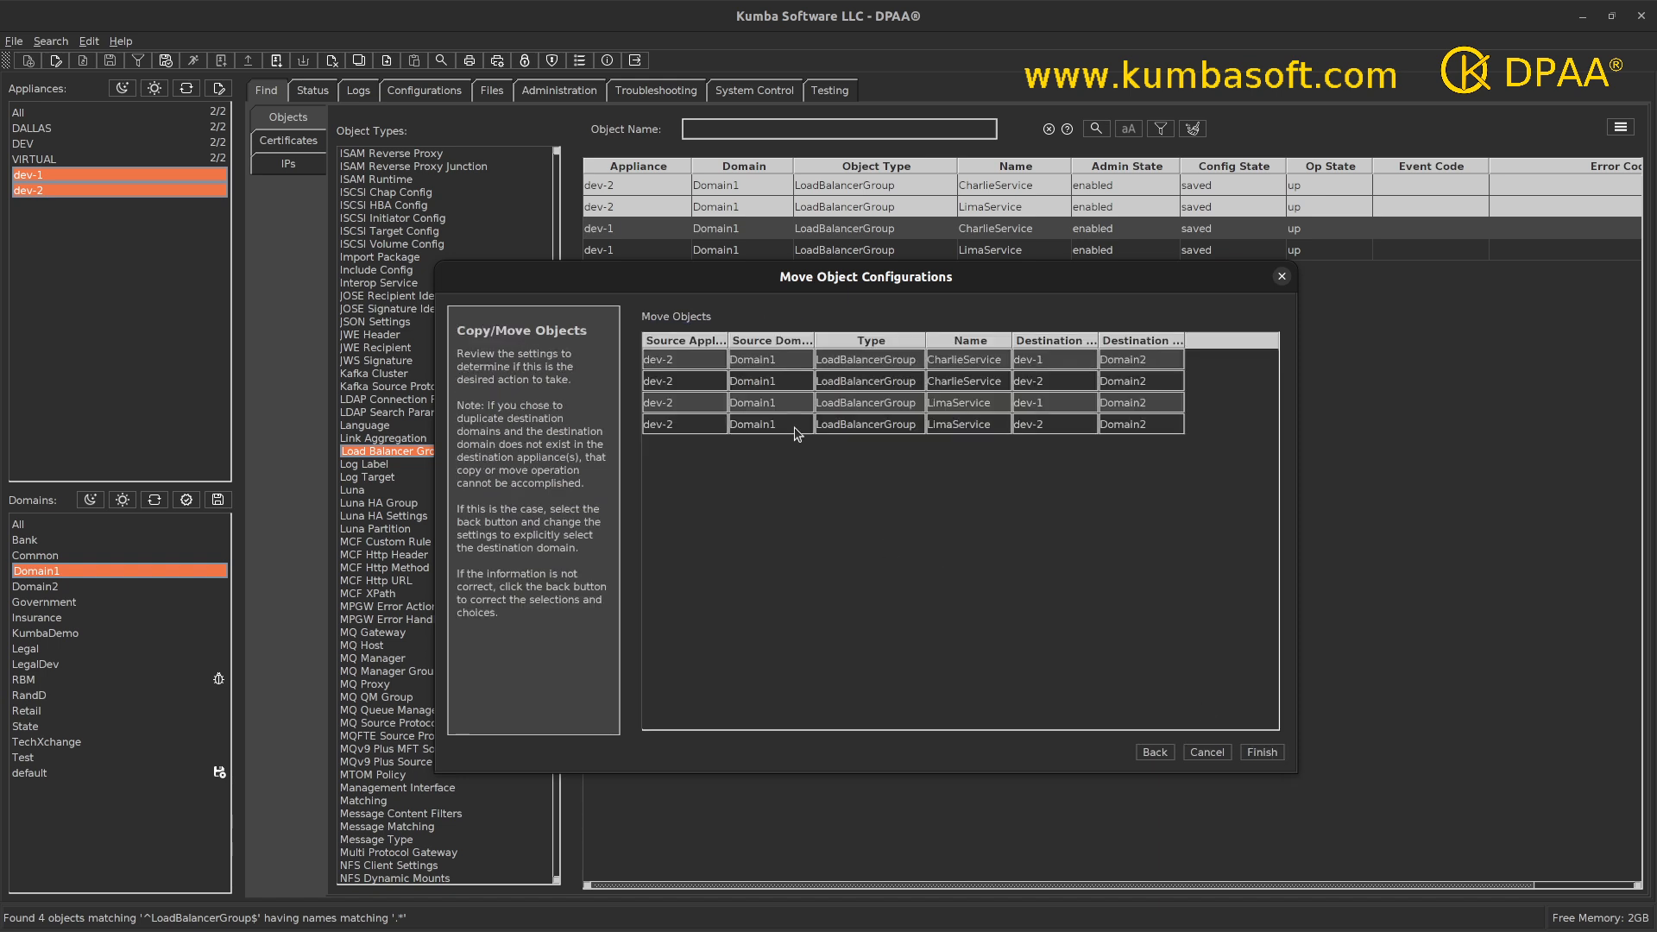
# Step: Widen the move review window and its source appliance column, run the move, and close the results after checking the final entry
pyautogui.moveTo(1298, 410); pyautogui.dragTo(1420, 410)
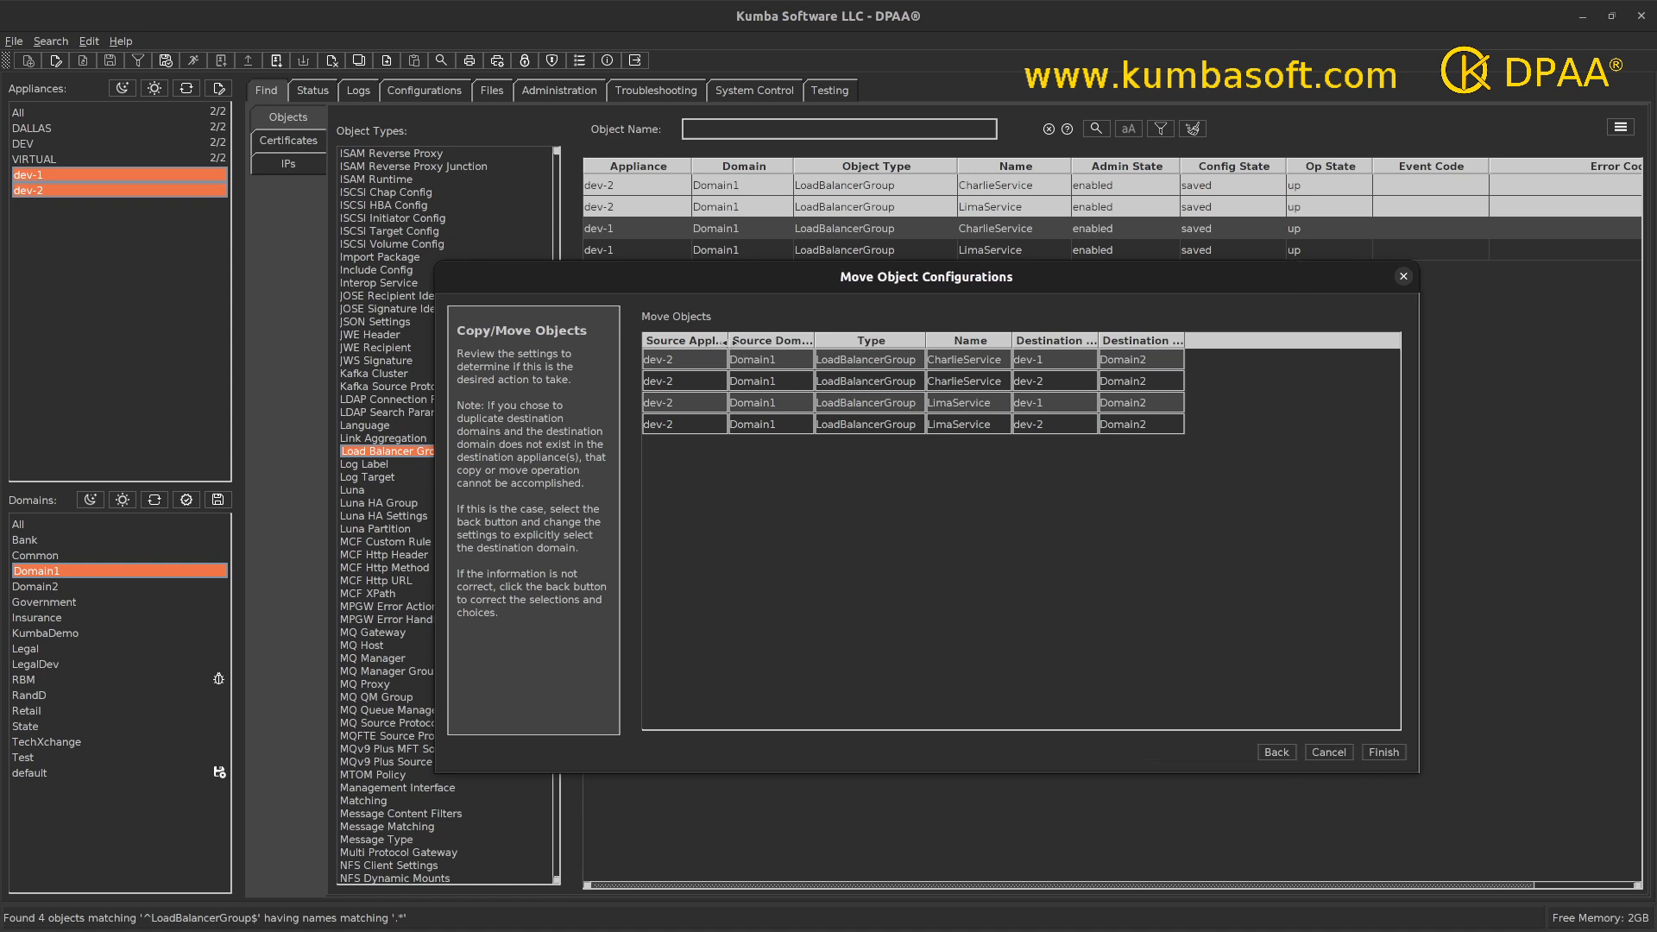
pyautogui.moveTo(728, 340); pyautogui.dragTo(774, 342)
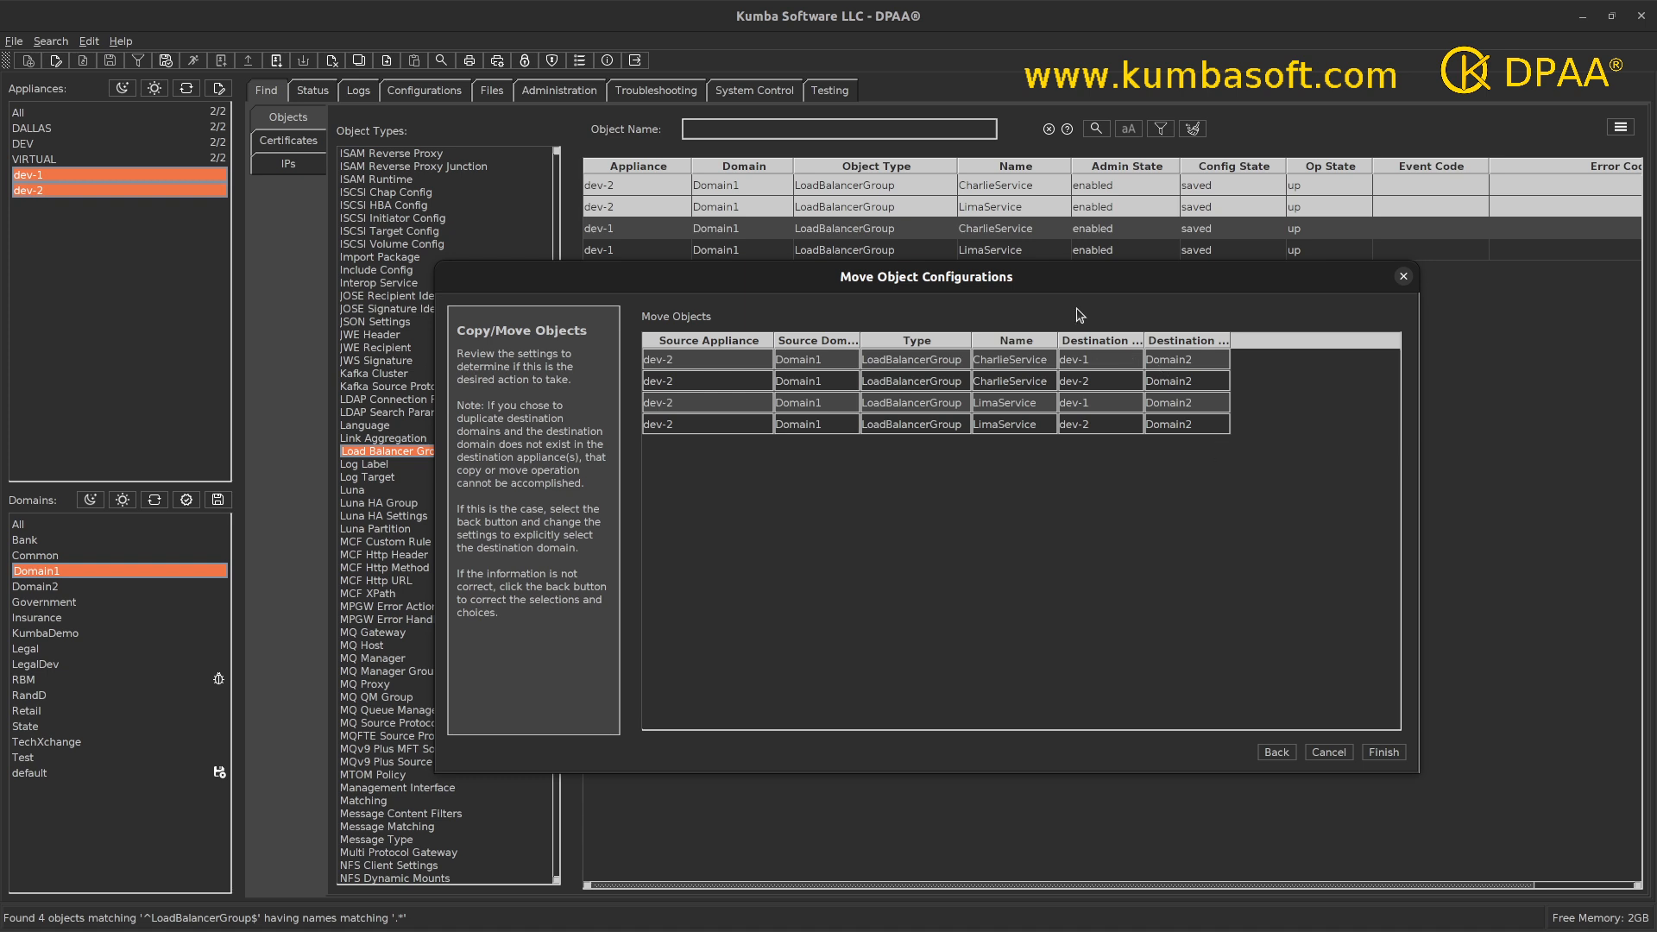
pyautogui.click(1384, 753)
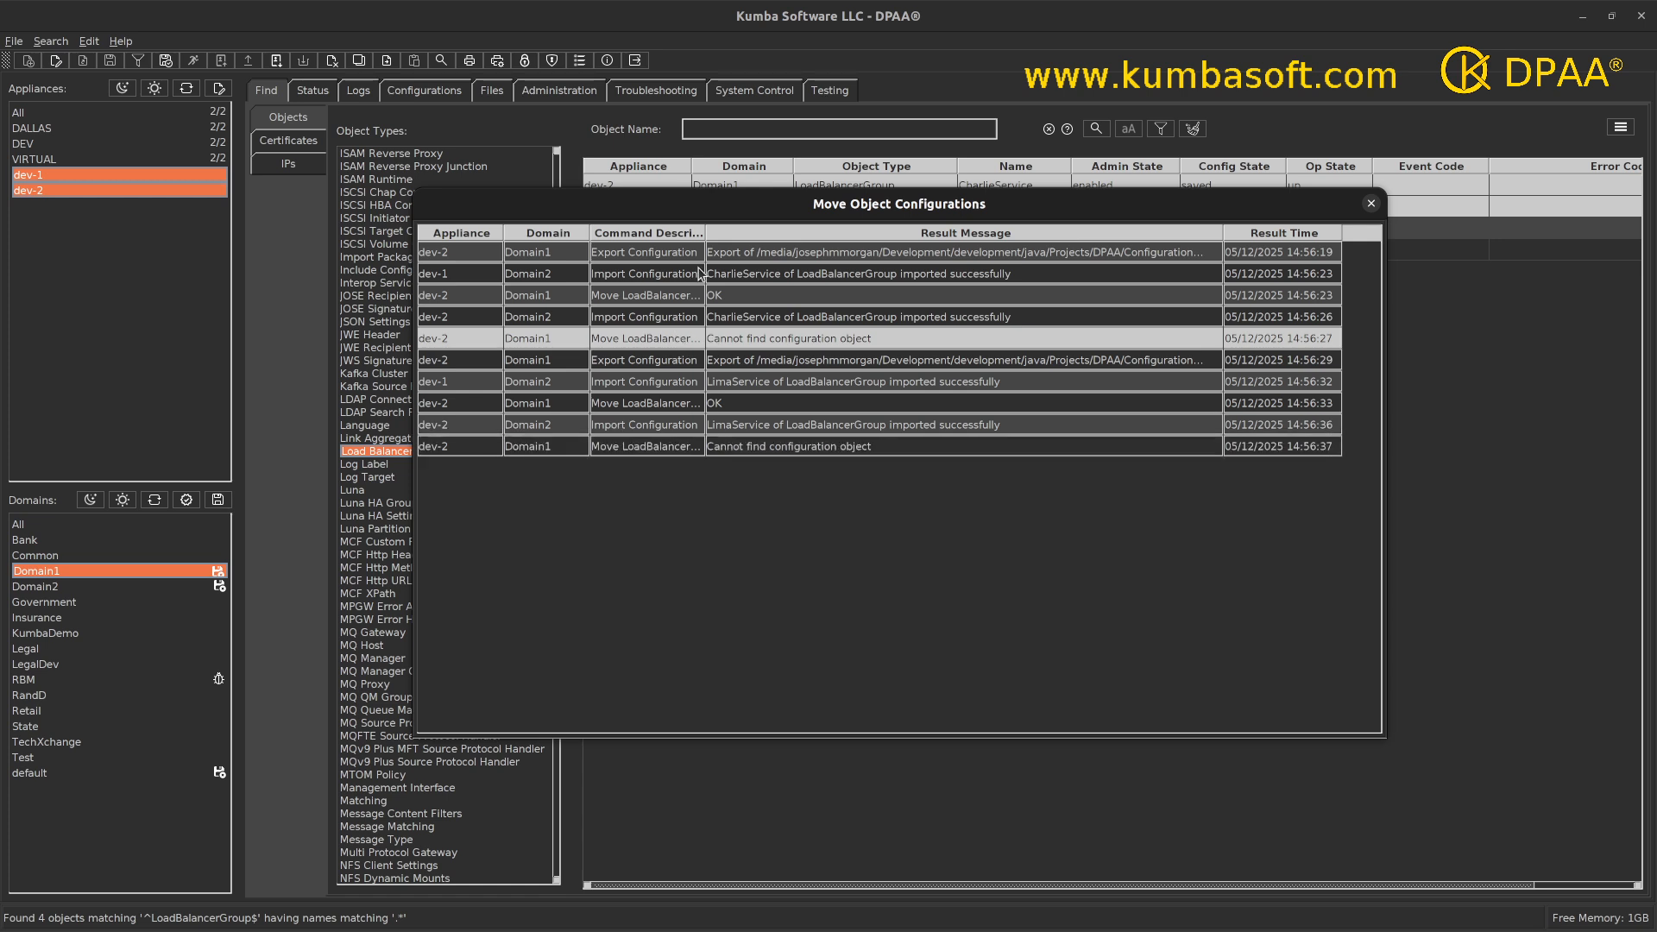
pyautogui.click(757, 450)
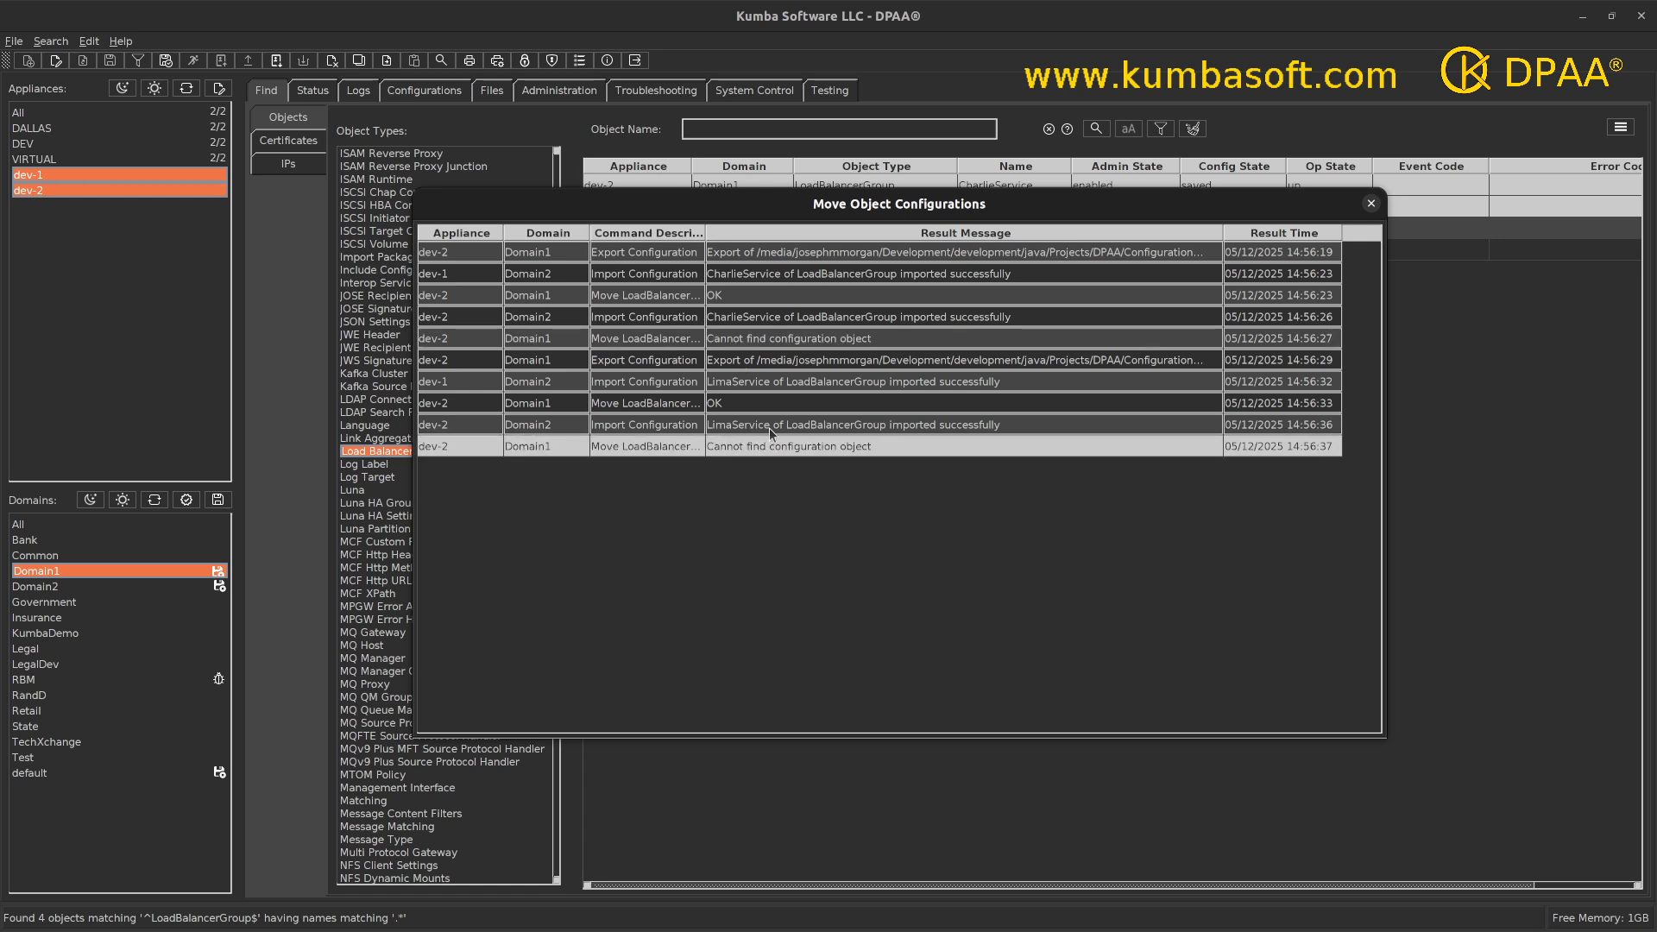
pyautogui.click(1371, 205)
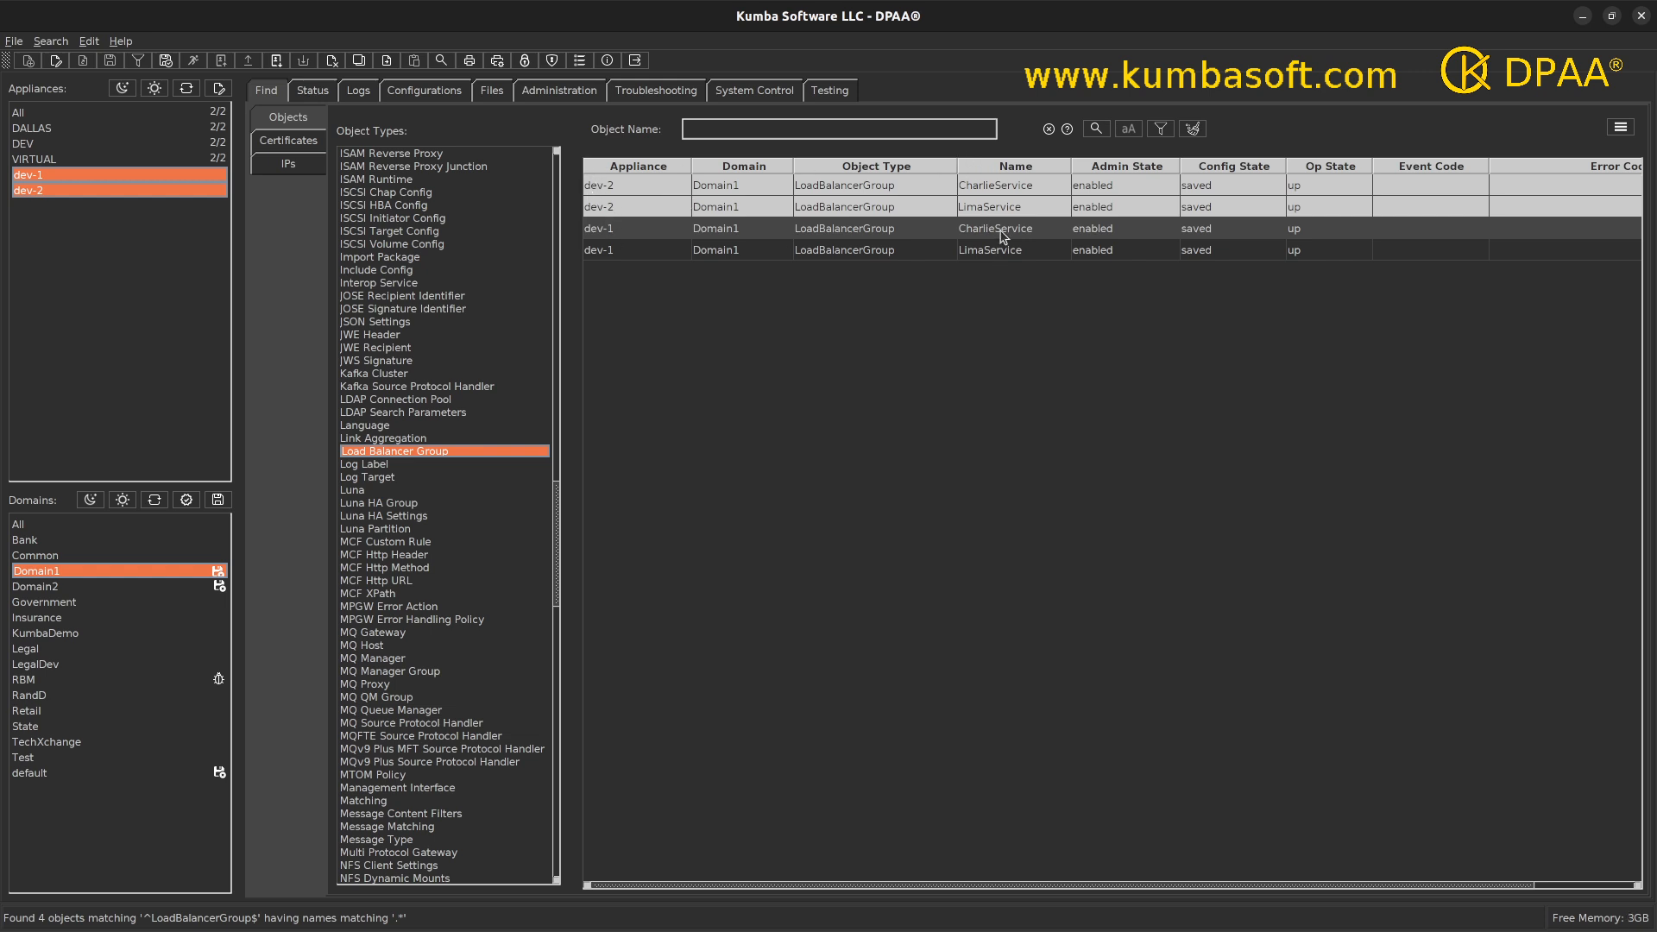
# Step: Search for load balancer groups in Domain1 and in Domain2 to check the configuration states after the move
pyautogui.click(1096, 129)
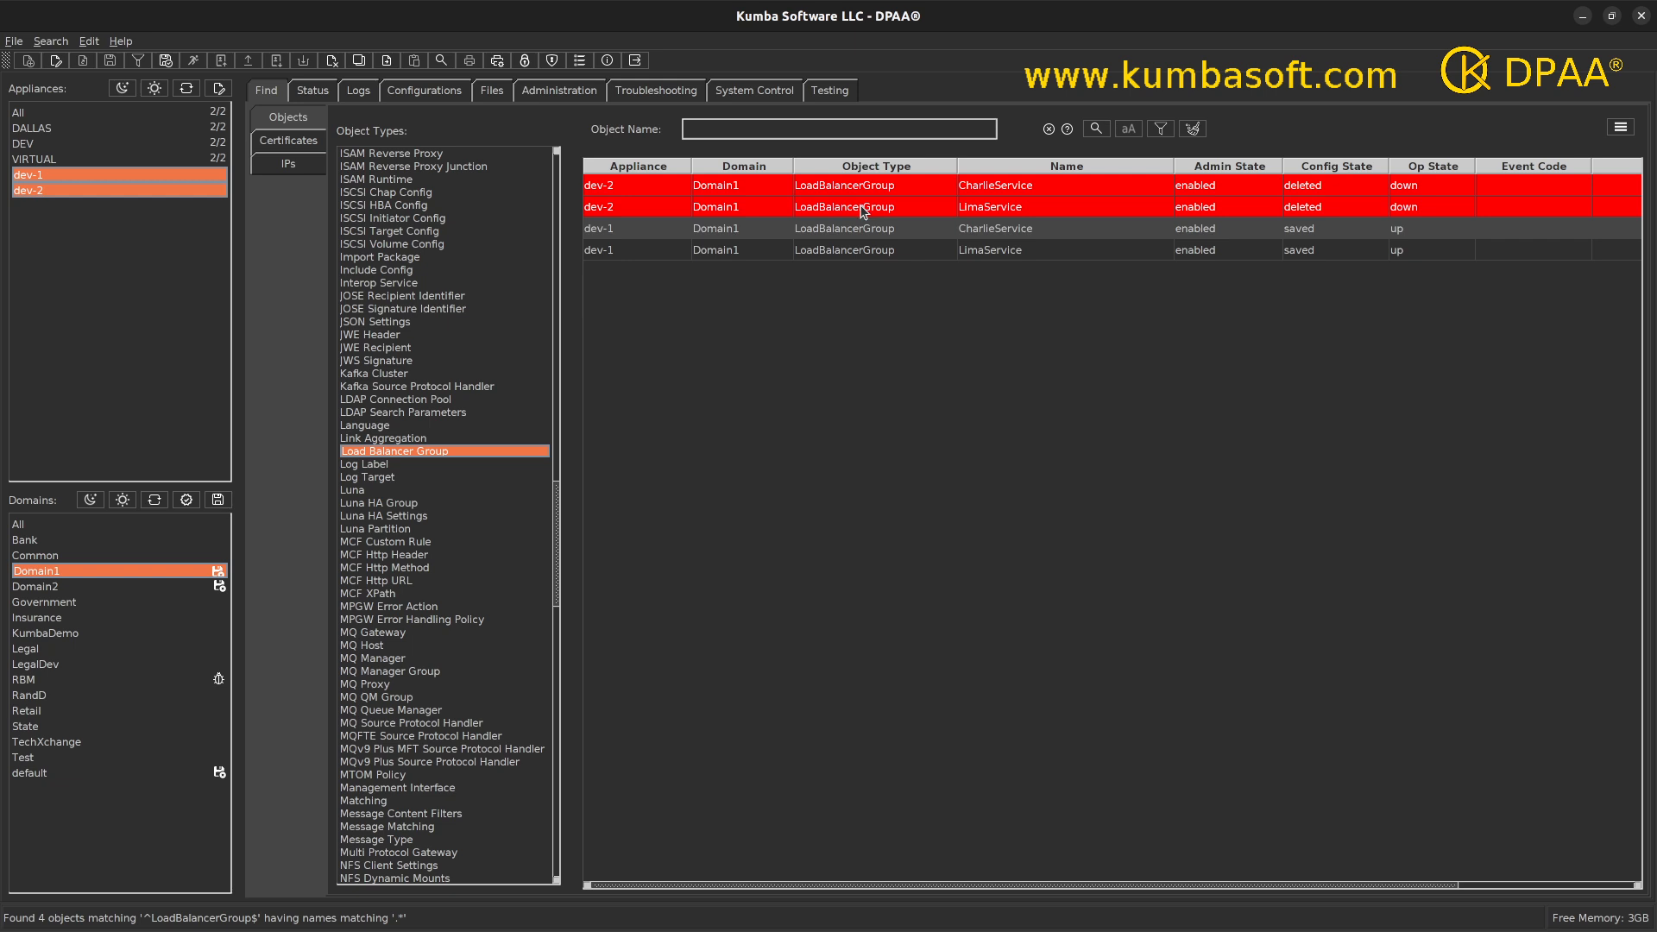
pyautogui.click(31, 587)
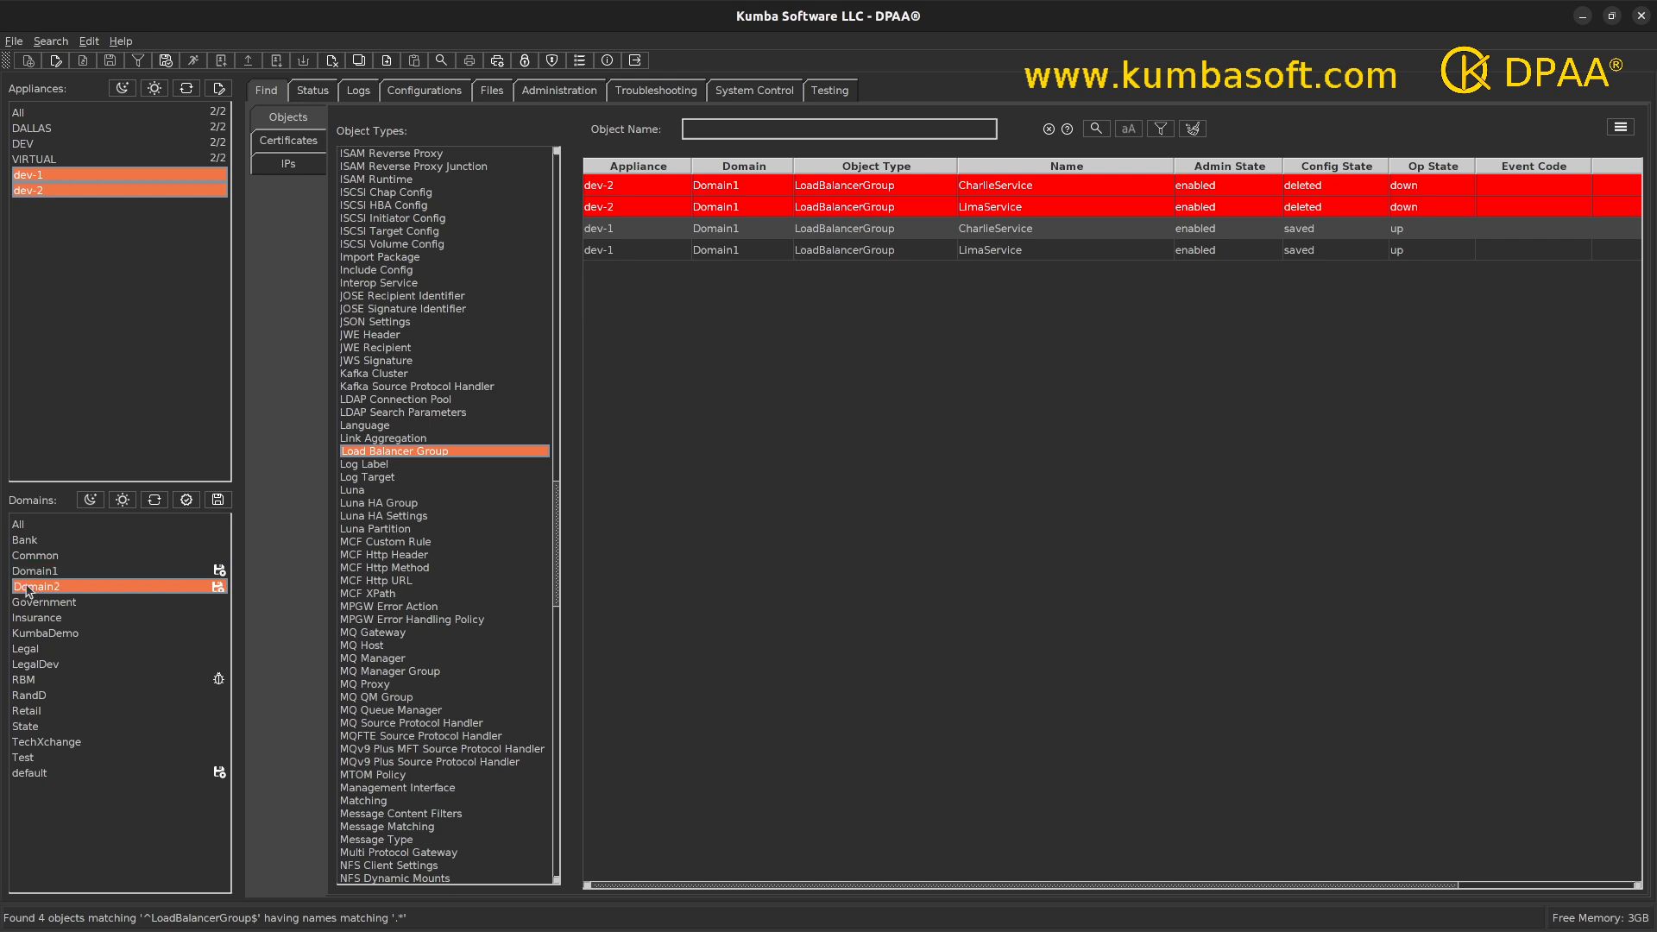
pyautogui.click(1096, 129)
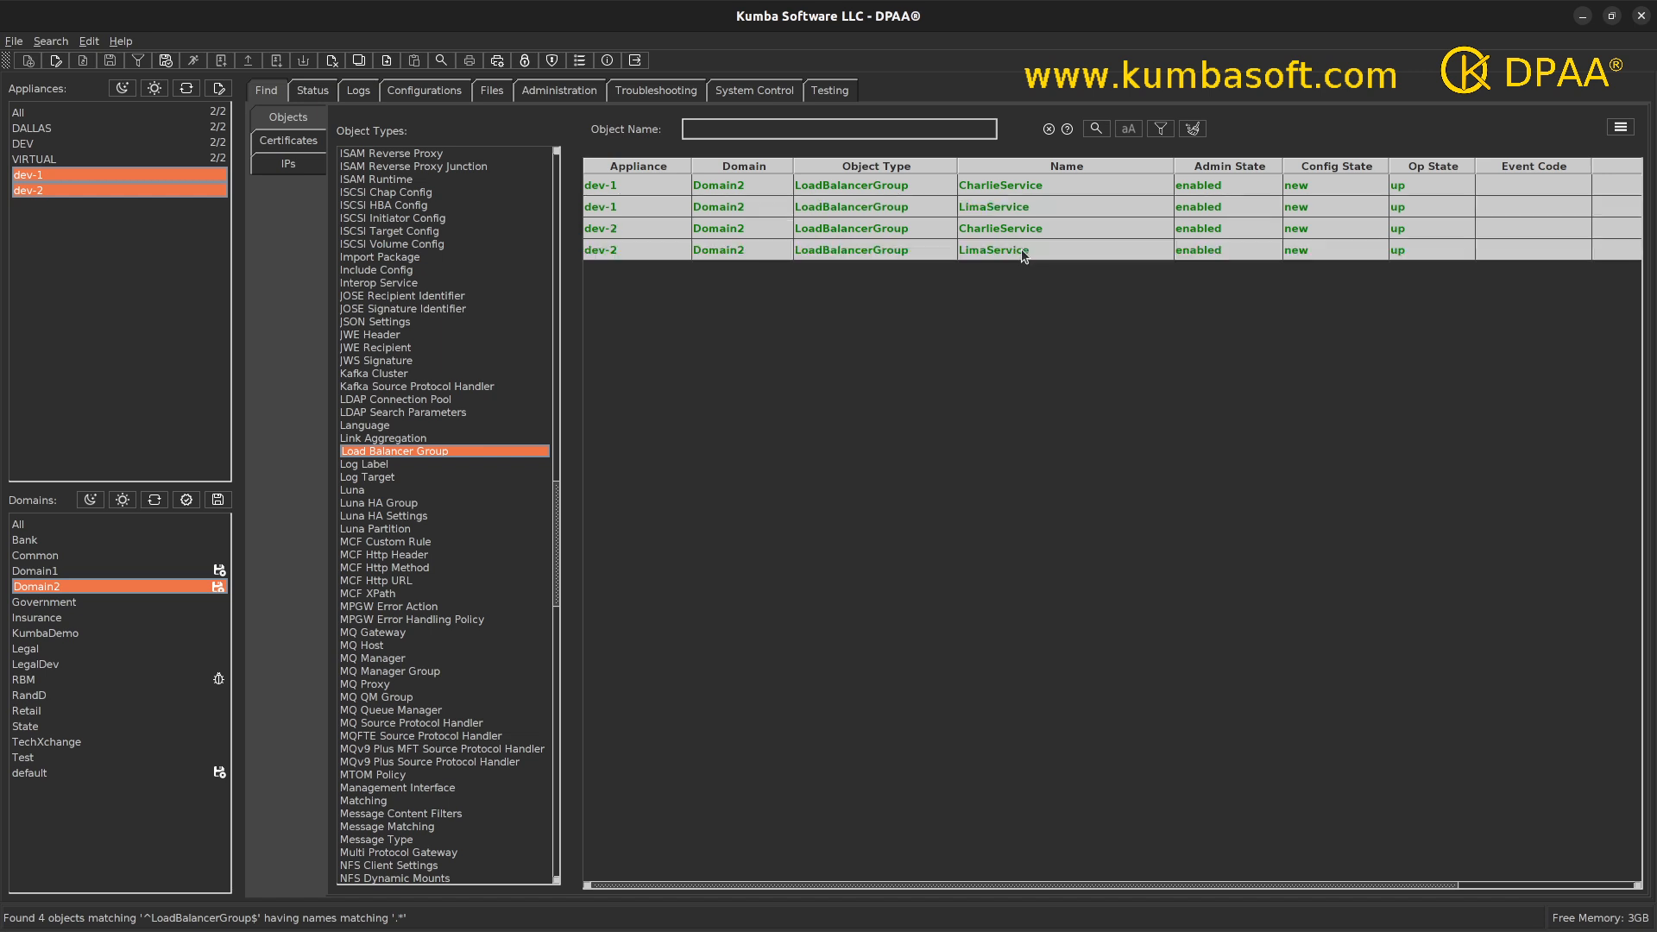
# Step: Search Domain1 and Domain2 together for load balancer groups and examine the Domain2 entries and the dev-1 entries in Domain1
pyautogui.keyDown('ctrl'); pyautogui.click(75, 574); pyautogui.keyUp('ctrl')
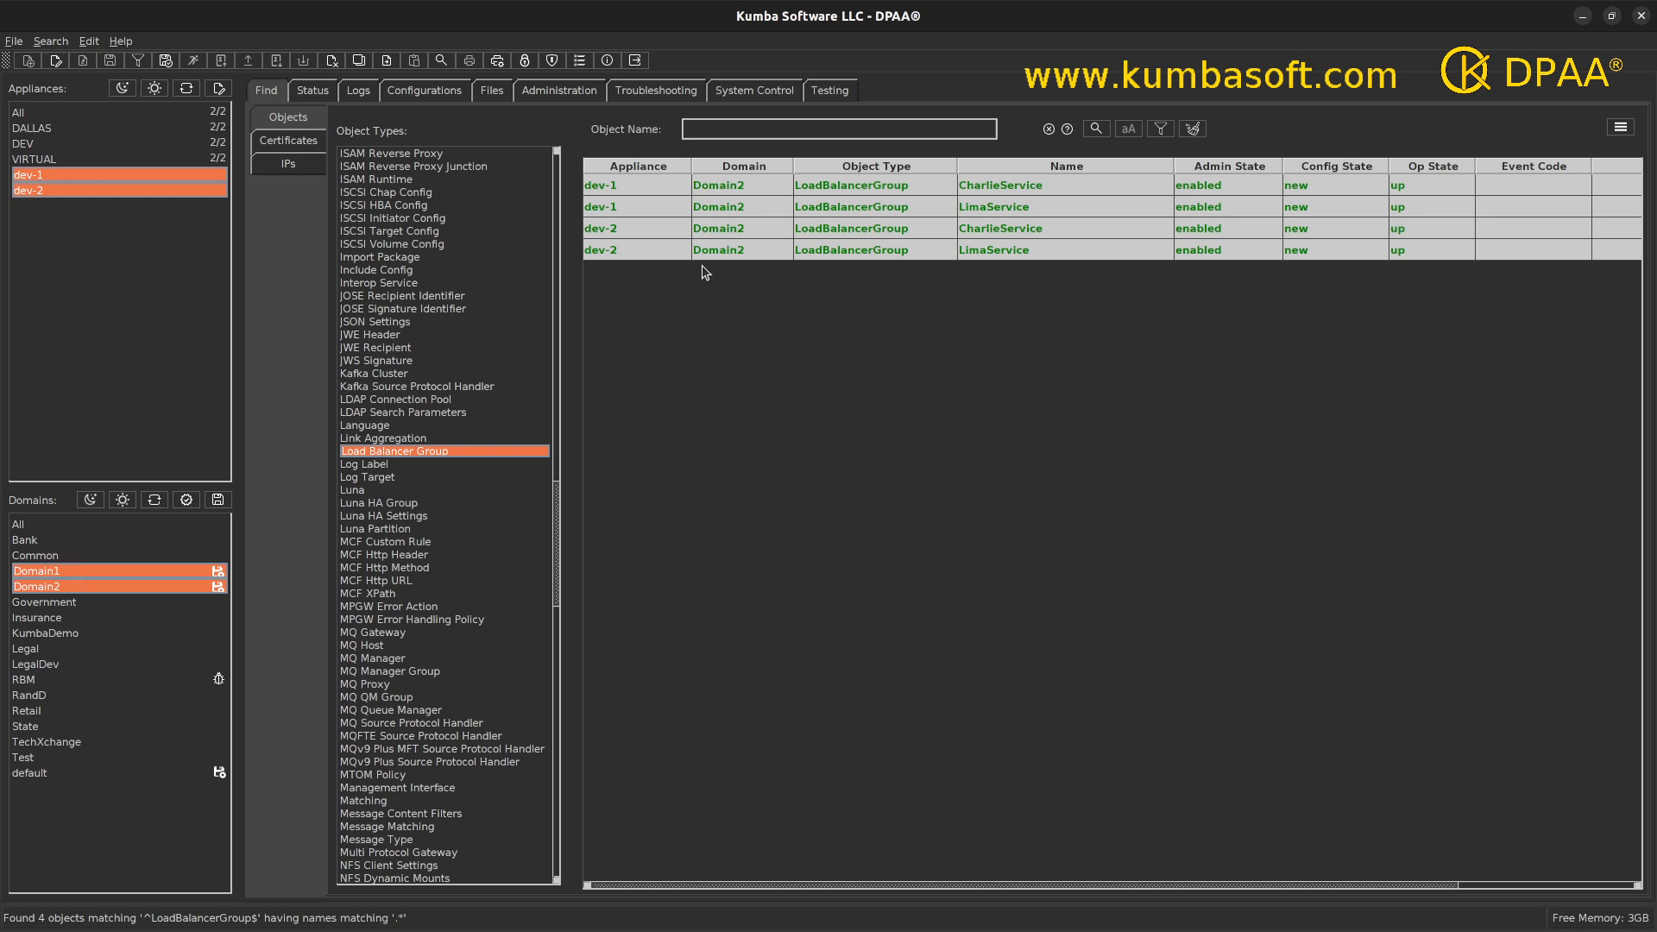
pyautogui.click(1094, 129)
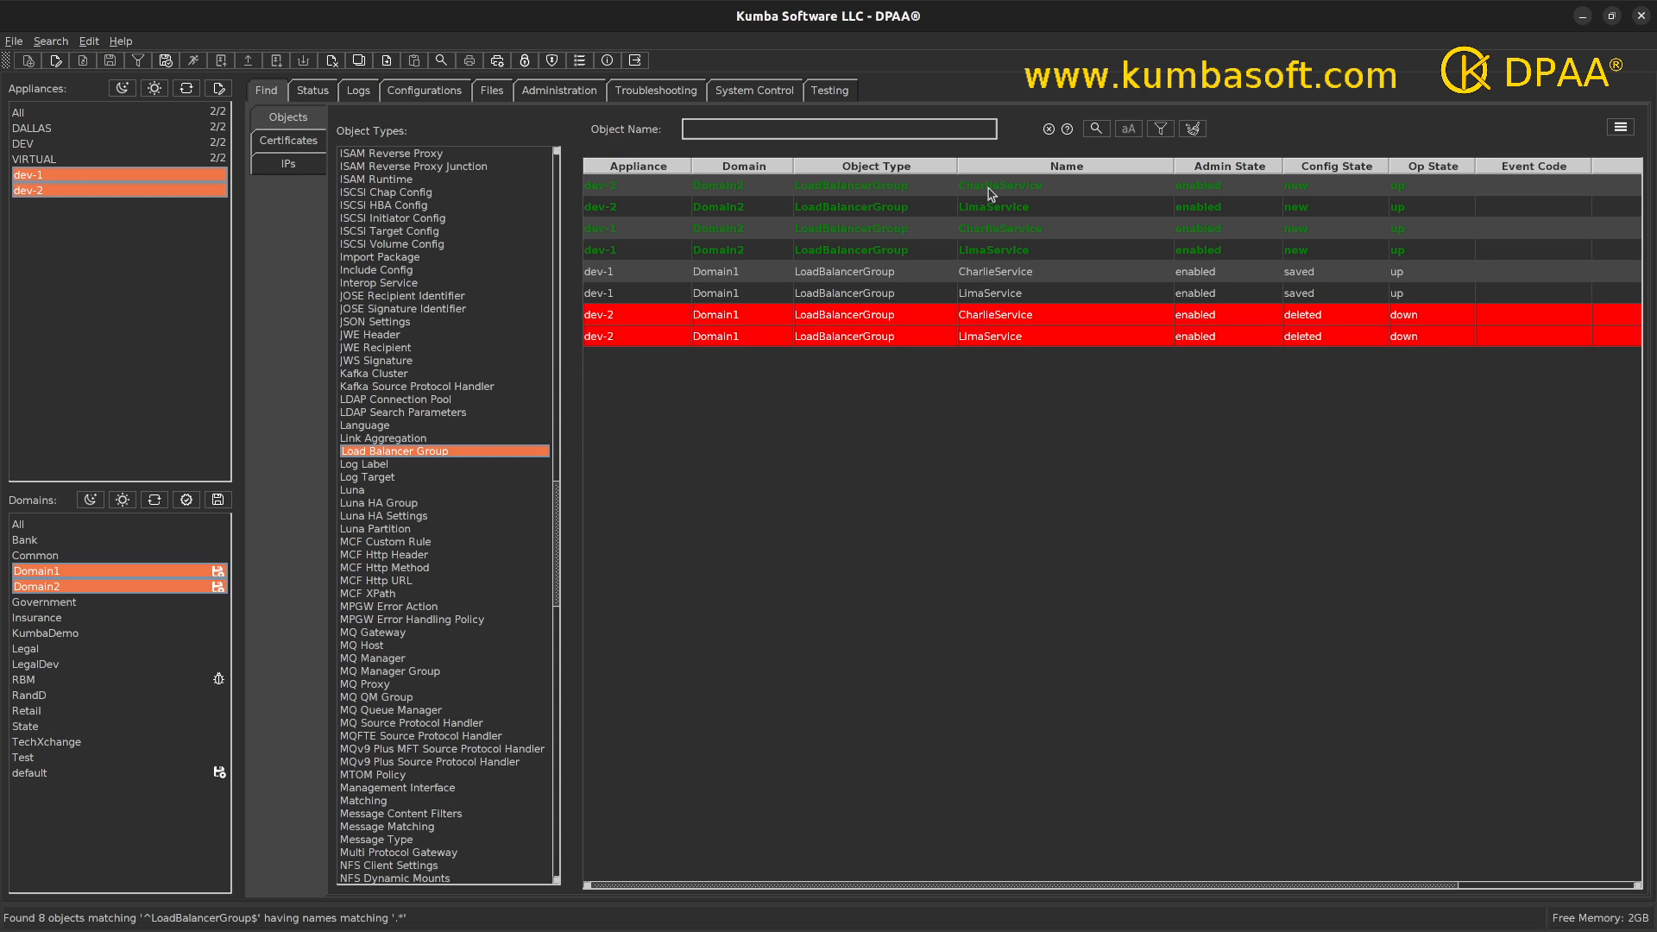
pyautogui.moveTo(993, 191); pyautogui.dragTo(989, 255)
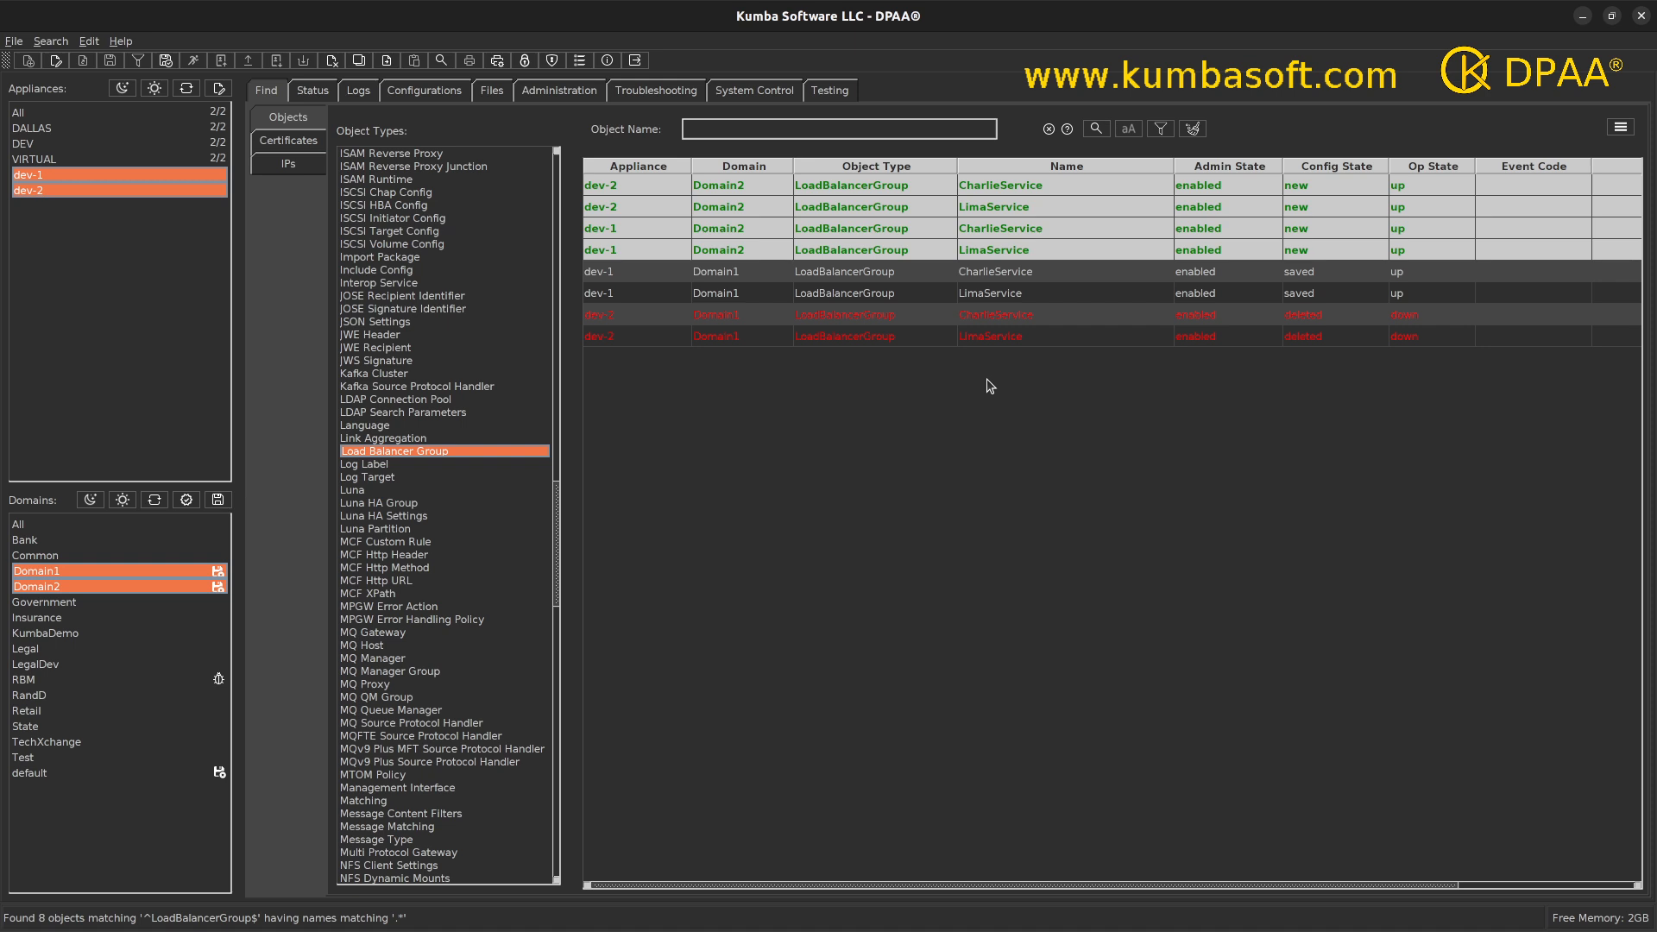
pyautogui.moveTo(991, 273); pyautogui.dragTo(993, 302)
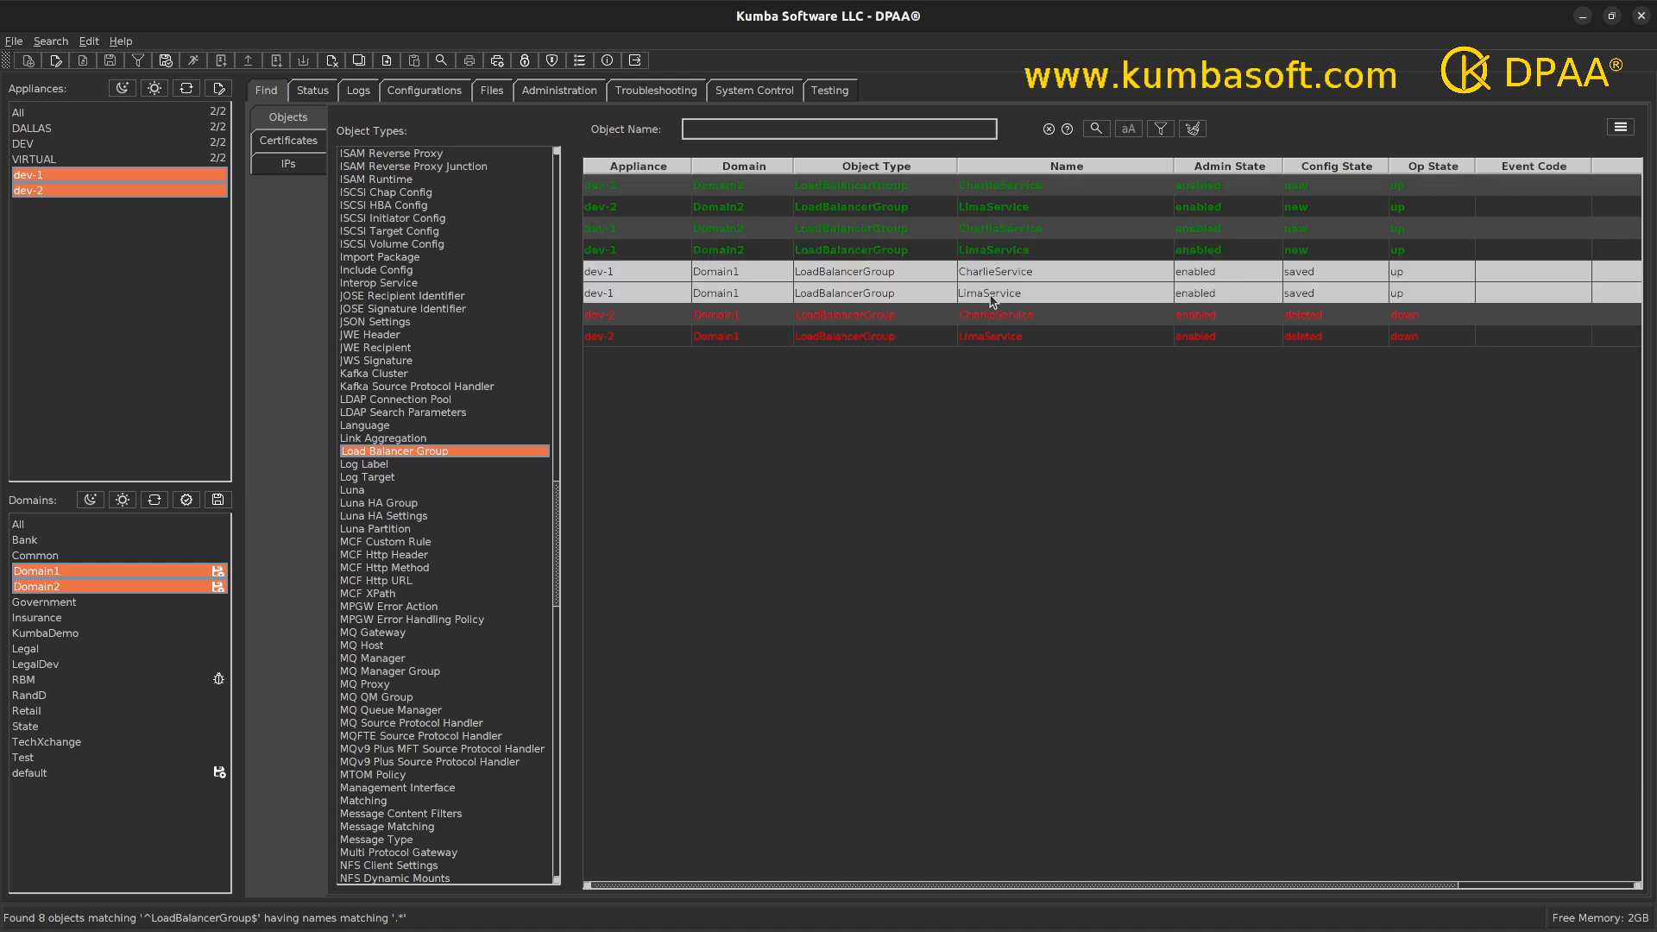
pyautogui.rightClick(993, 301)
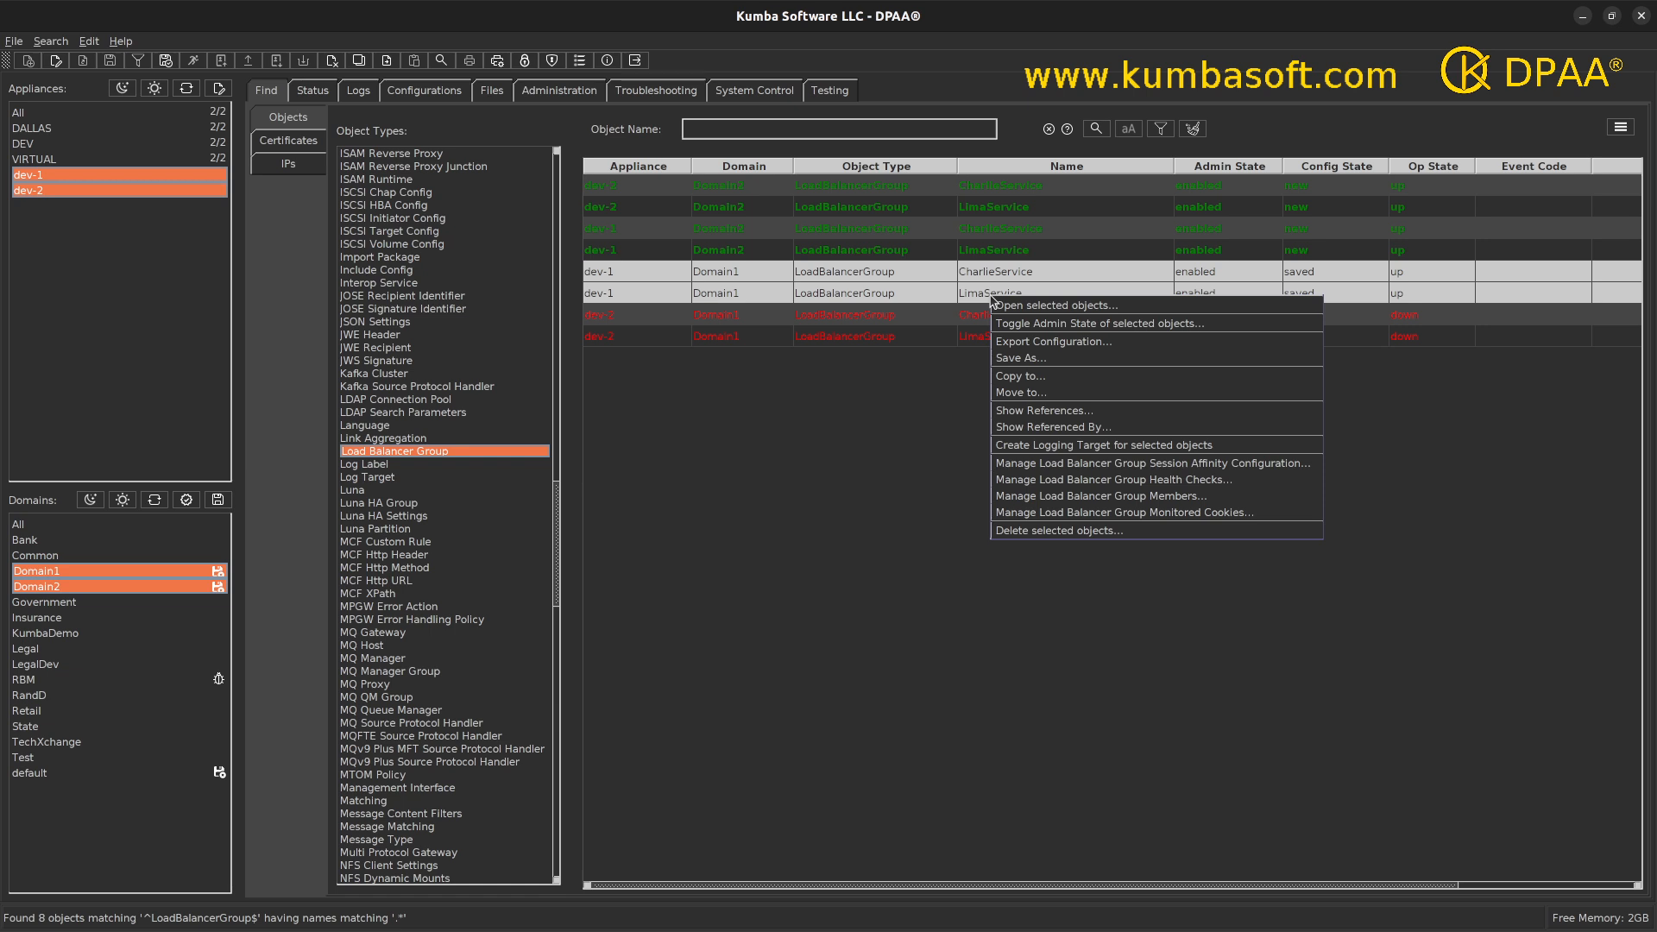
pyautogui.click(917, 396)
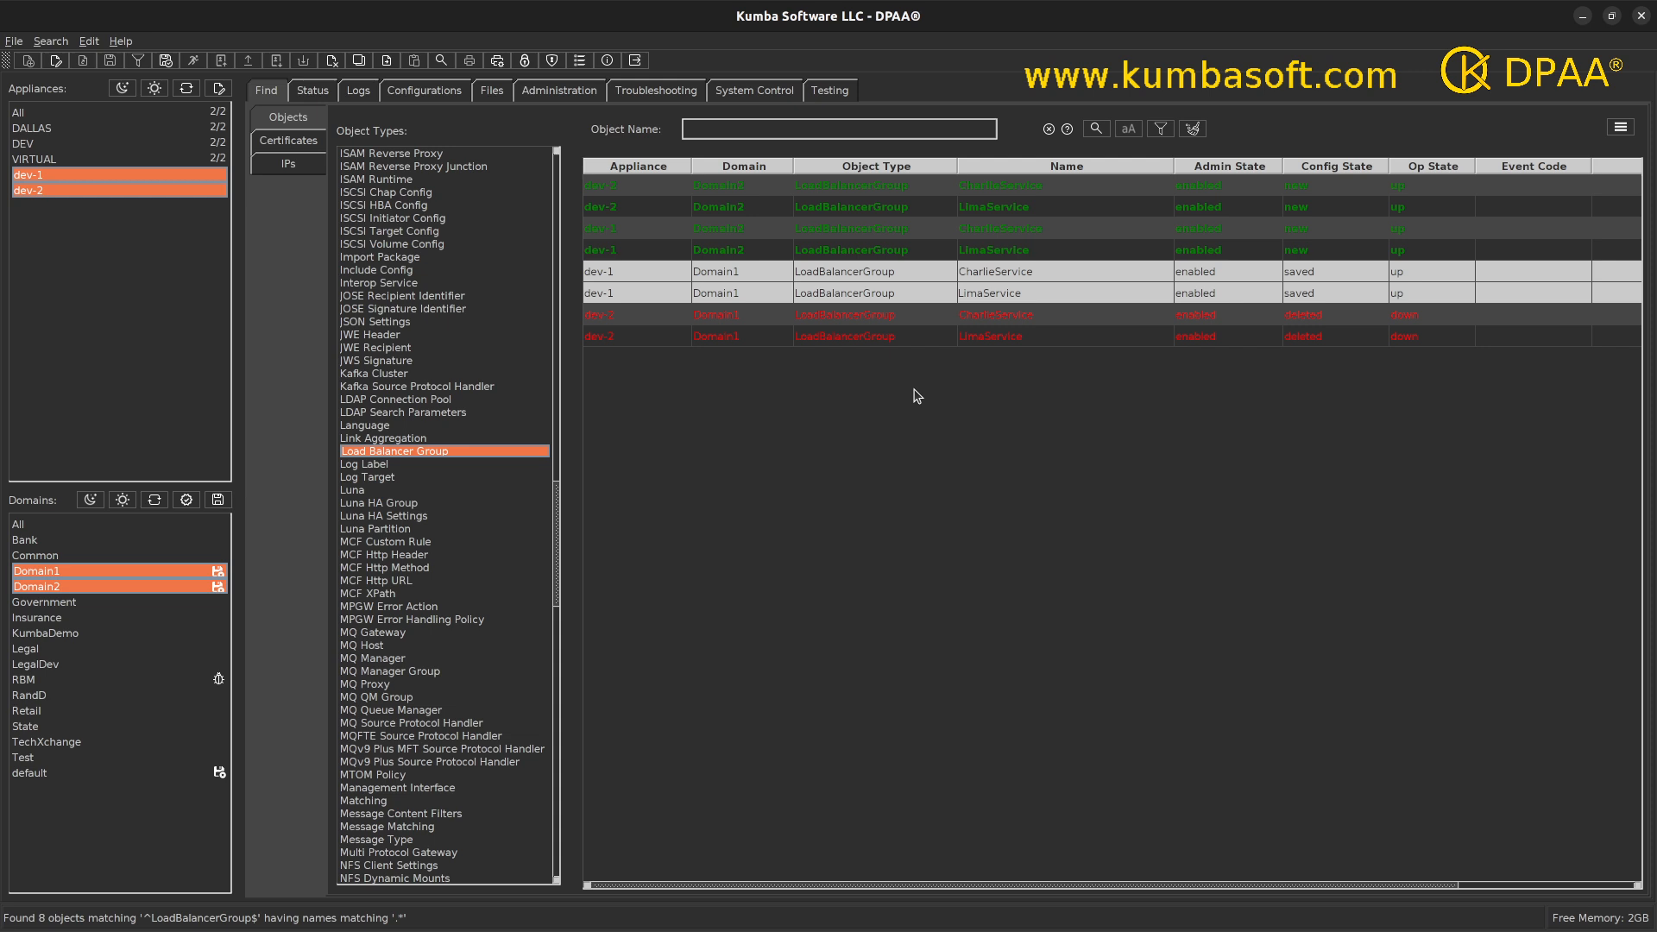
# Step: Save the configurations of Domain1 and Domain2, rerun the load balancer group search, and highlight the dev-2 entries in Domain2
pyautogui.click(219, 501)
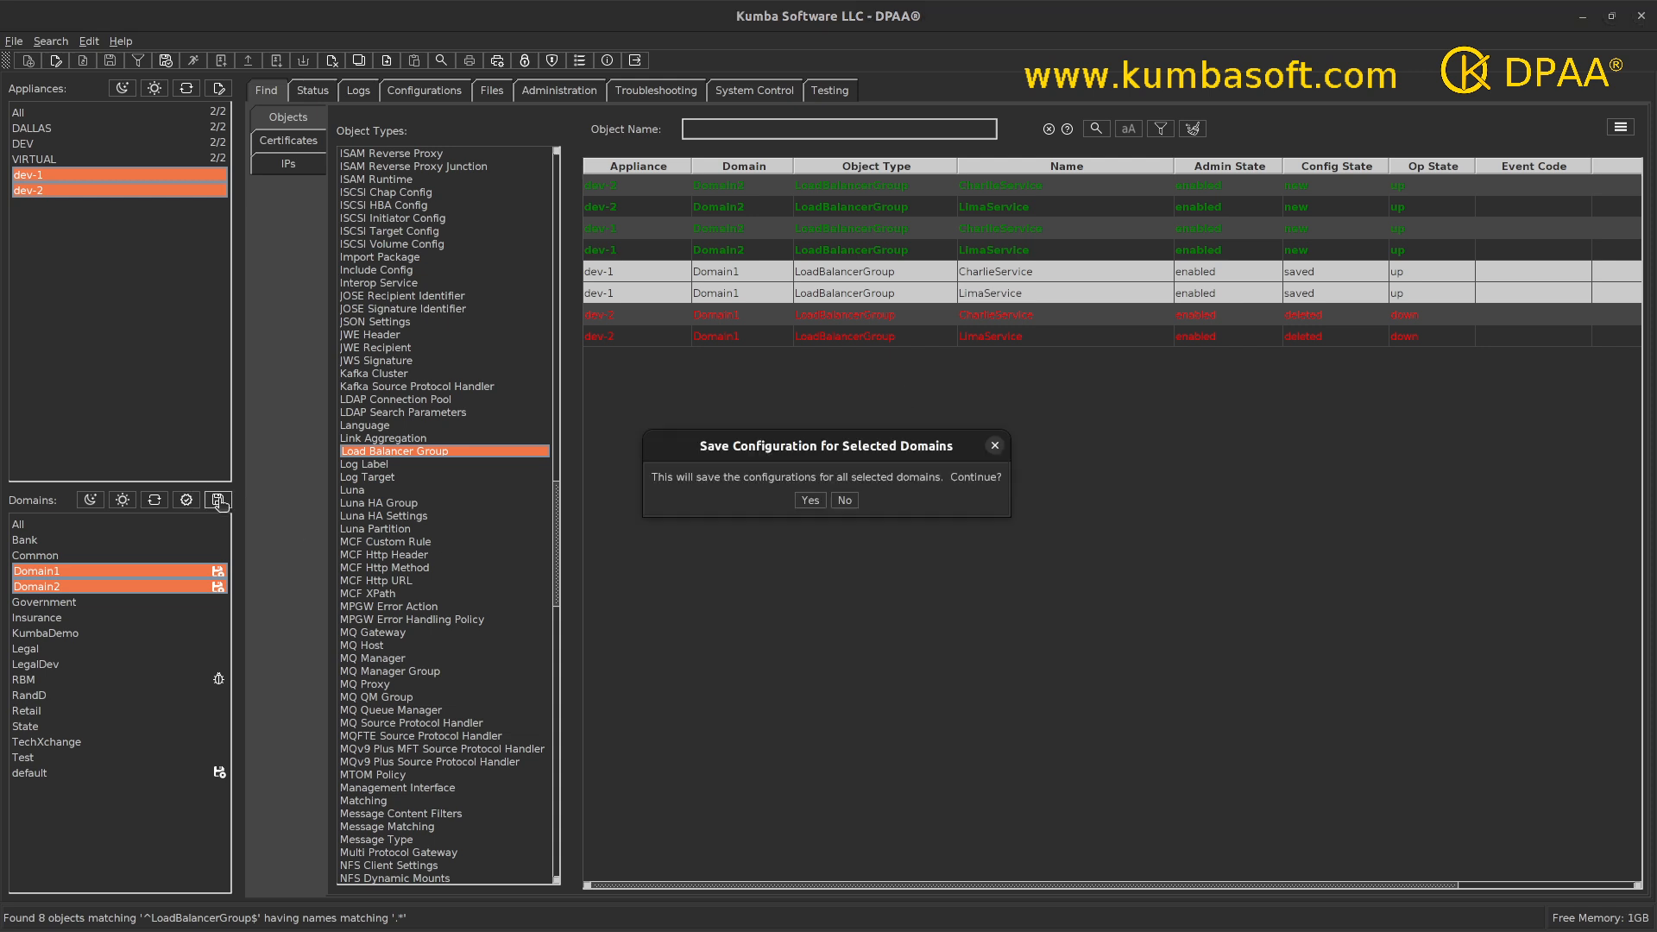
pyautogui.click(811, 505)
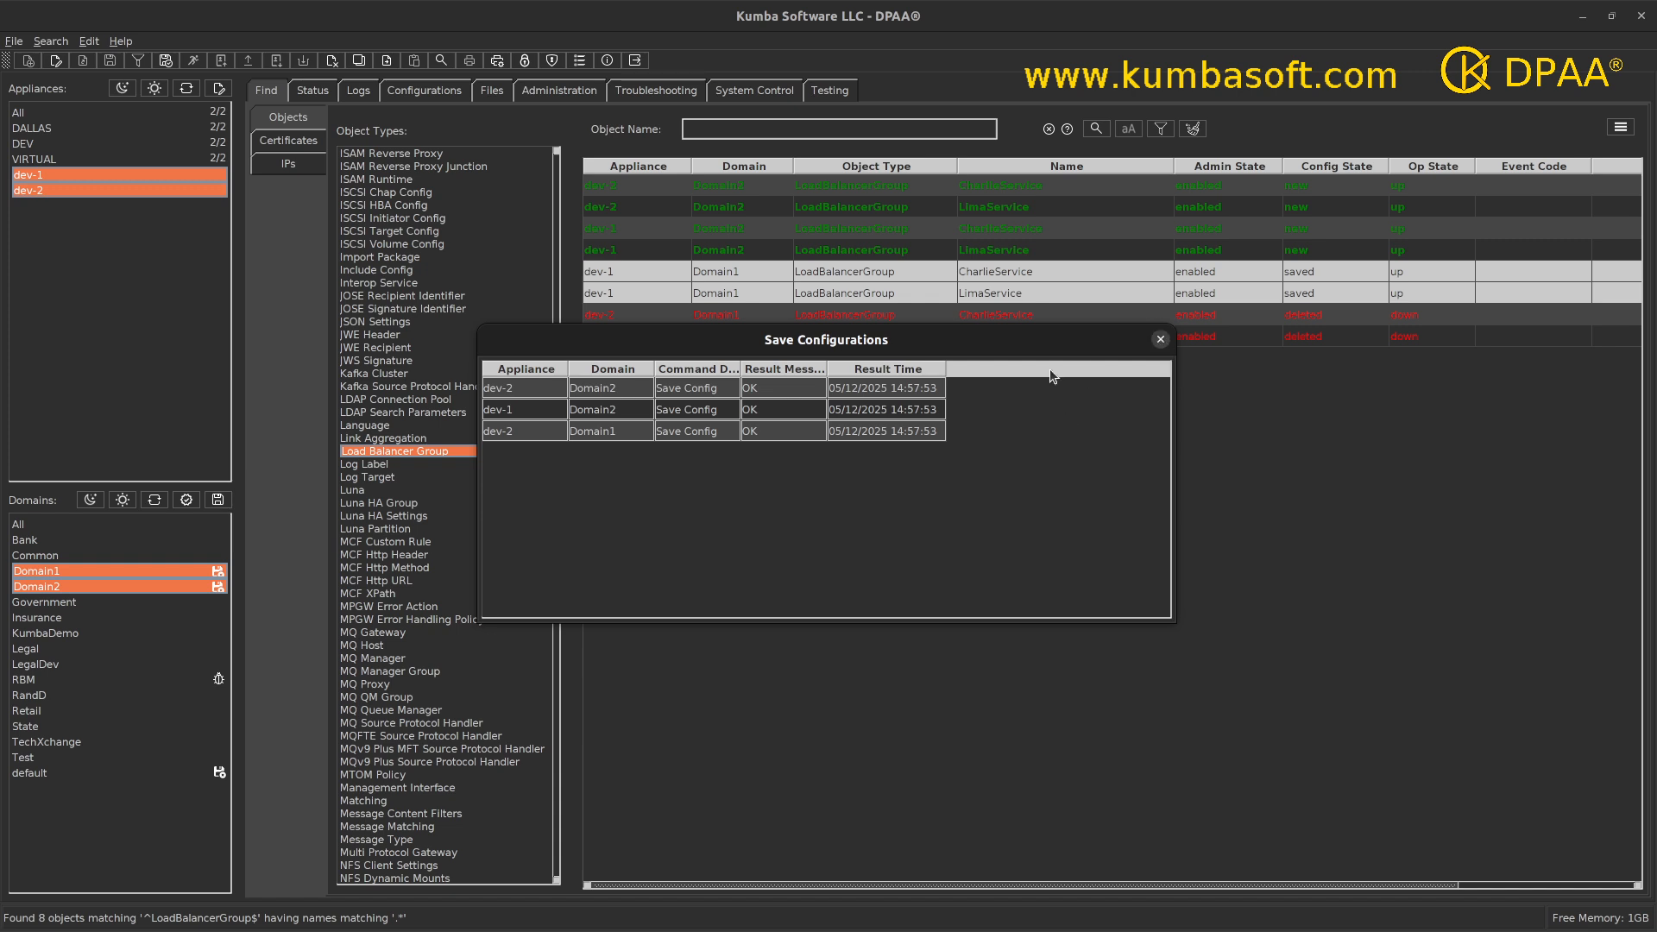
pyautogui.moveTo(1052, 345); pyautogui.dragTo(1065, 402)
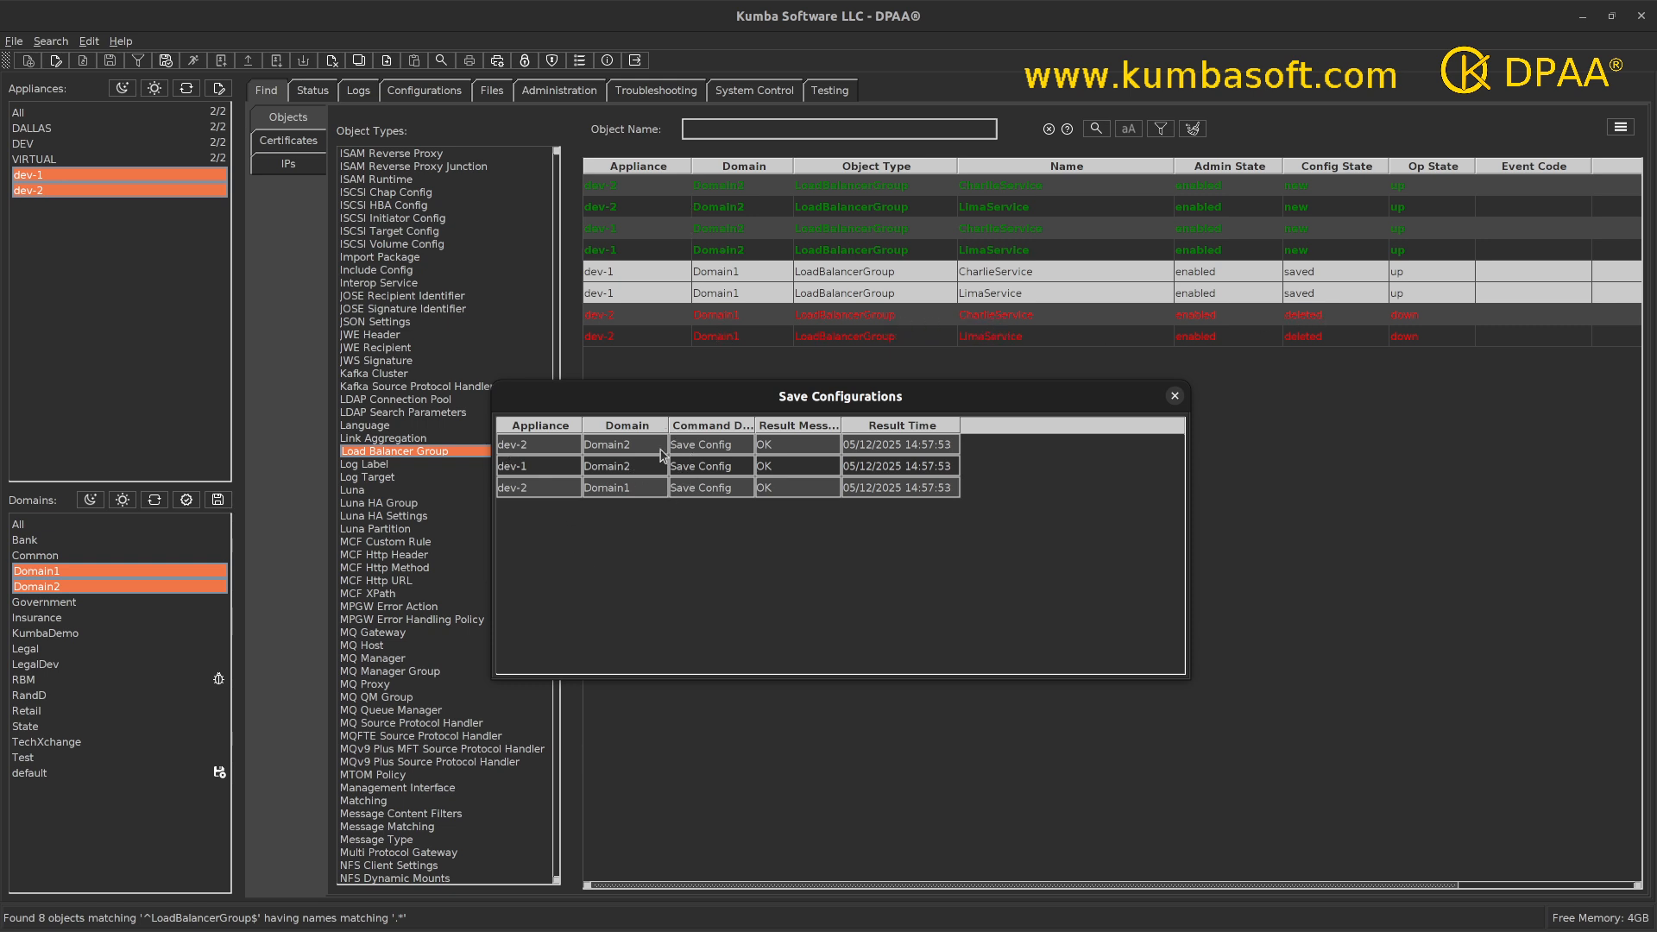
pyautogui.click(1175, 396)
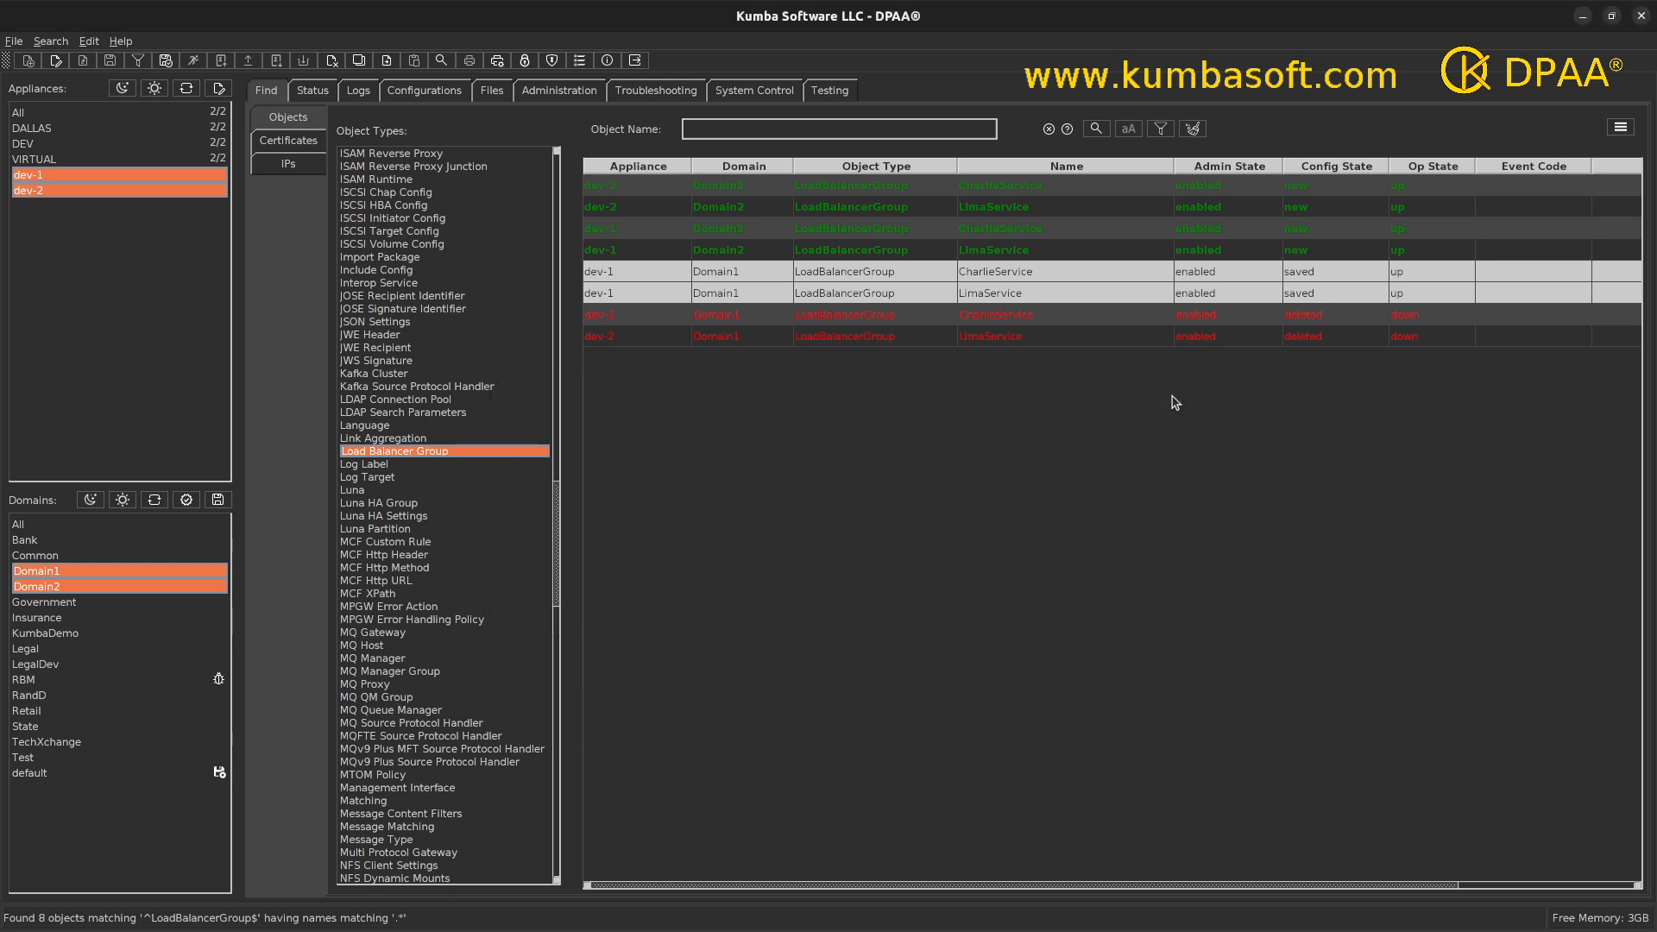
pyautogui.click(1095, 128)
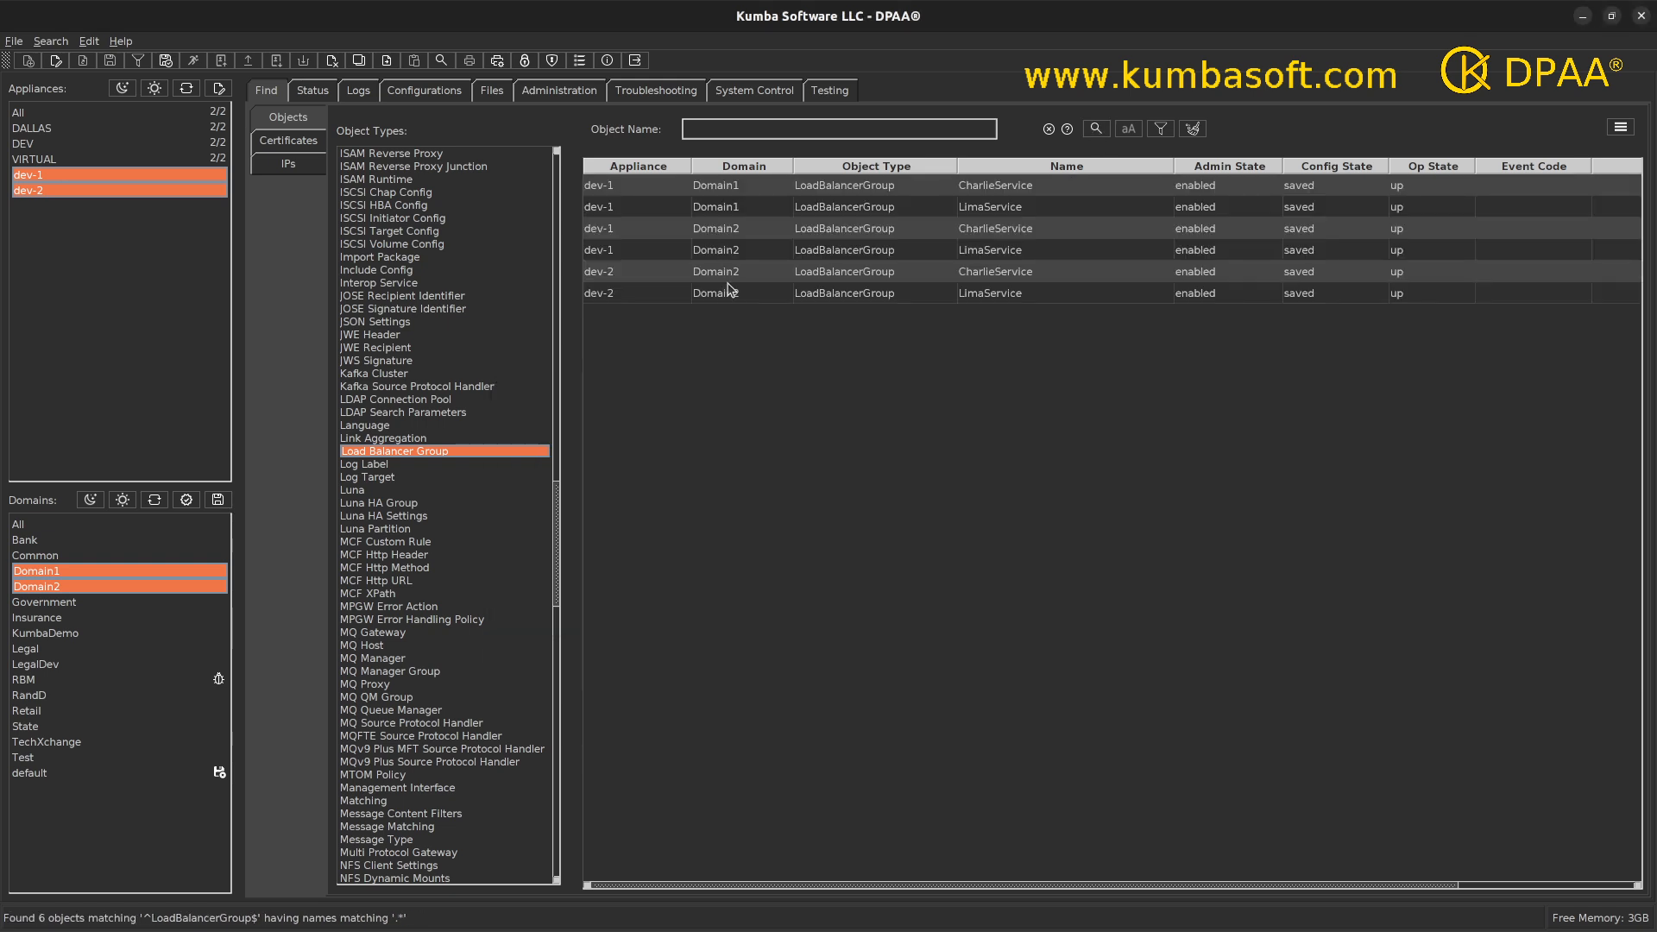
pyautogui.moveTo(728, 273); pyautogui.dragTo(721, 298)
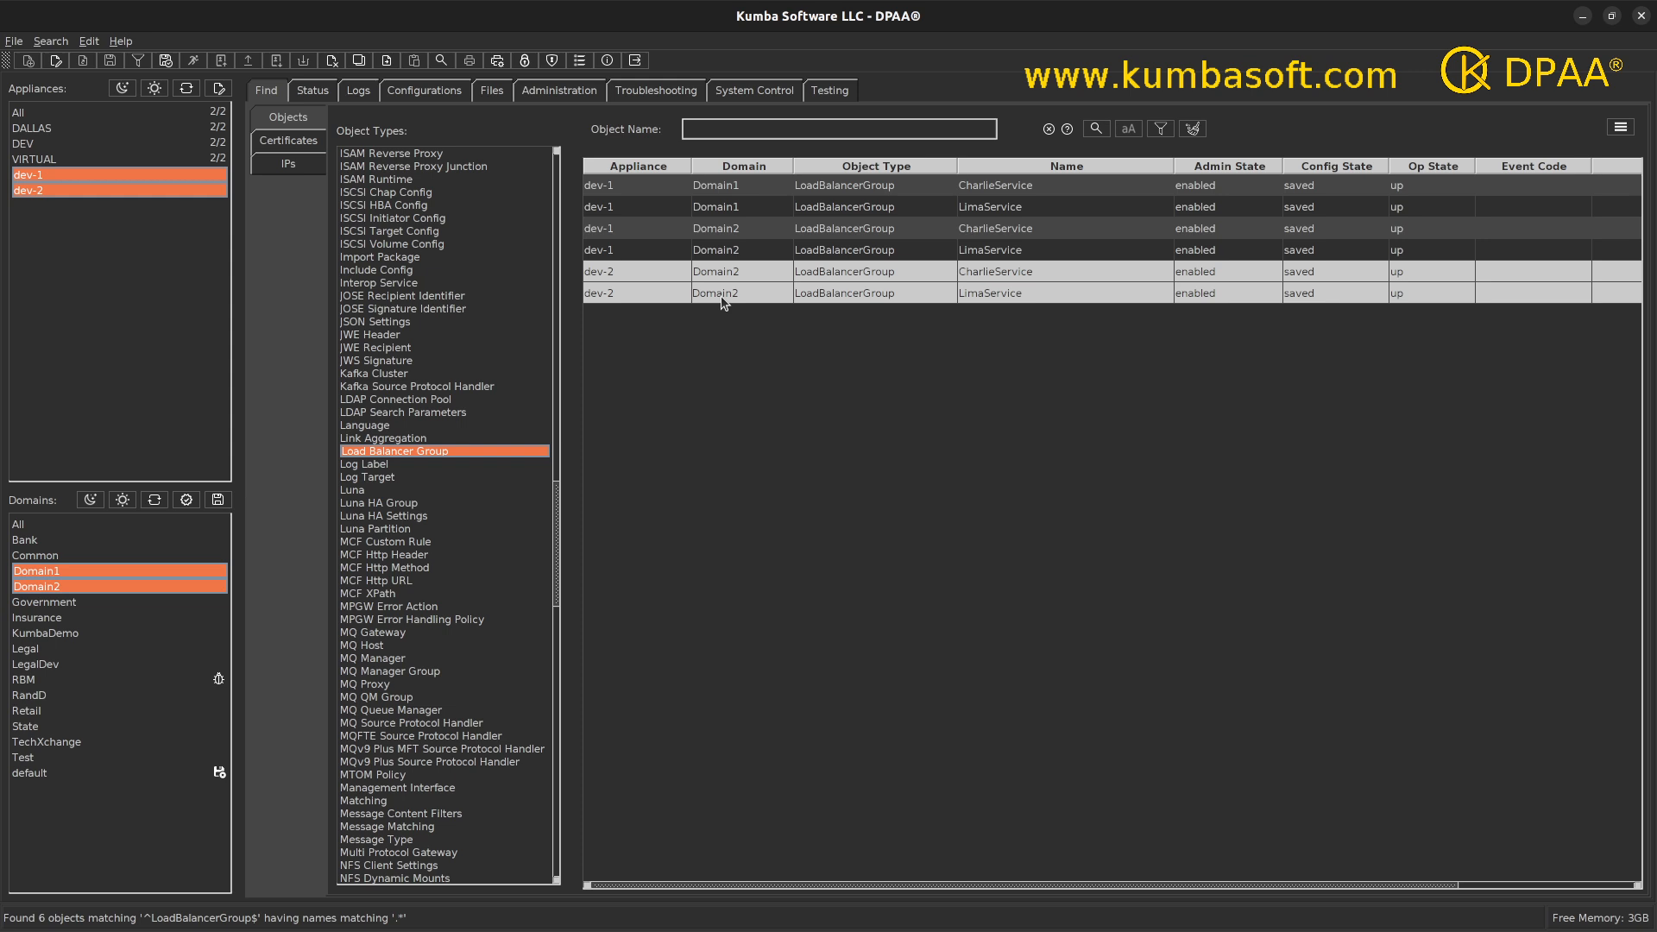